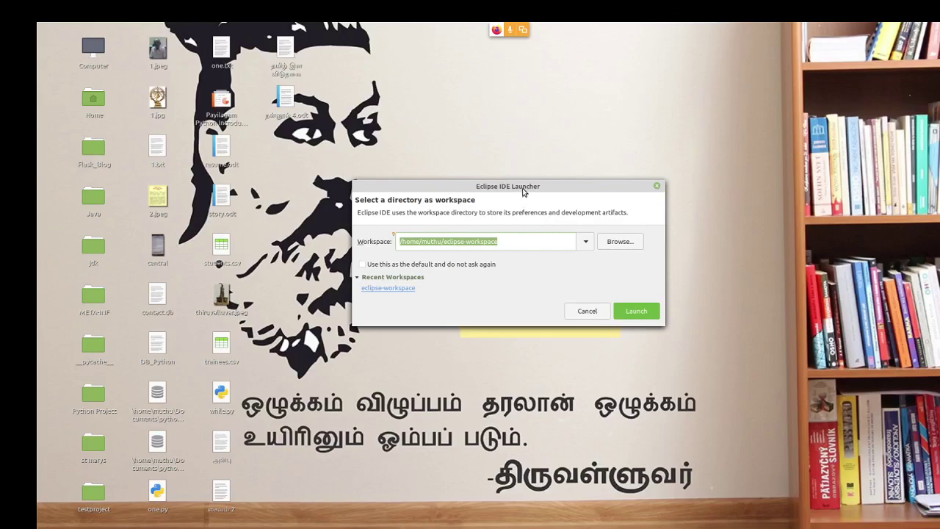
Delete the empty yellow sticky note behind the Eclipse launcher and reposition the launcher dialog near the middle of the desktop.
drag(522, 188, 514, 54)
mouse_move(592, 248)
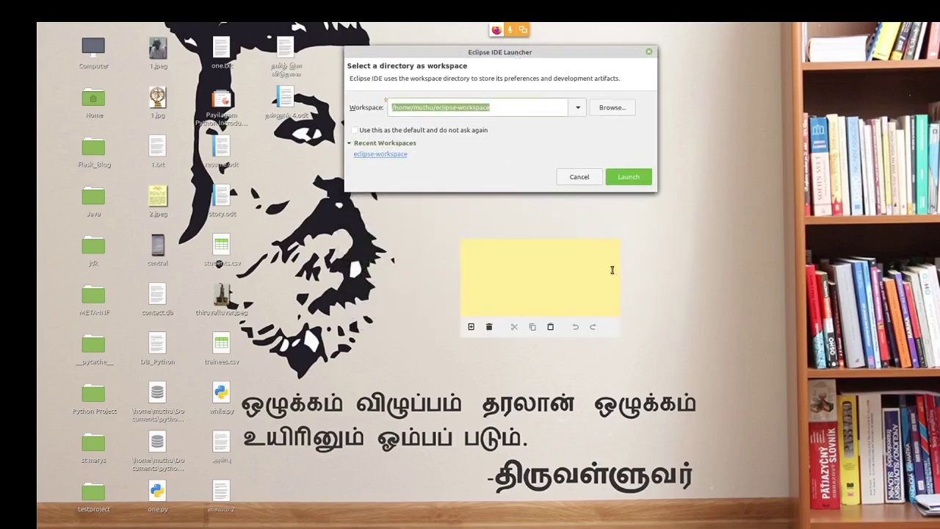
click(489, 327)
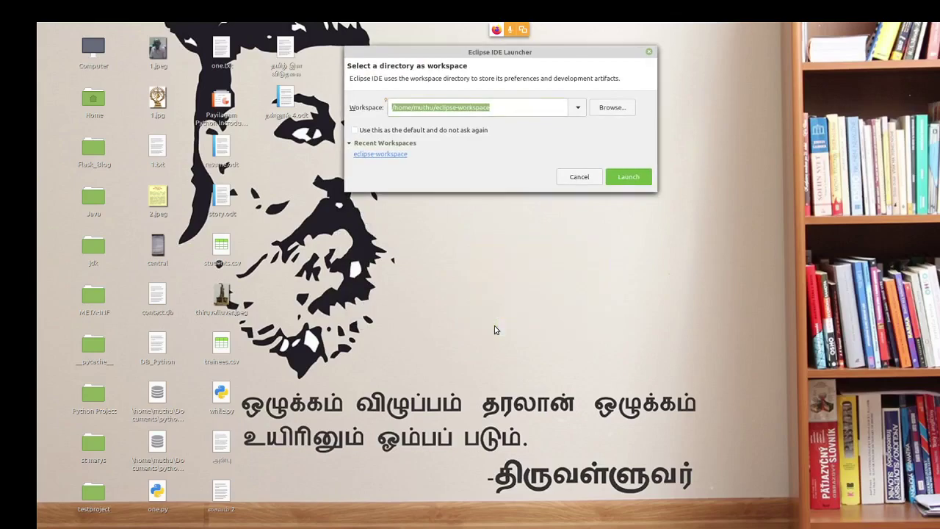
drag(457, 59, 448, 221)
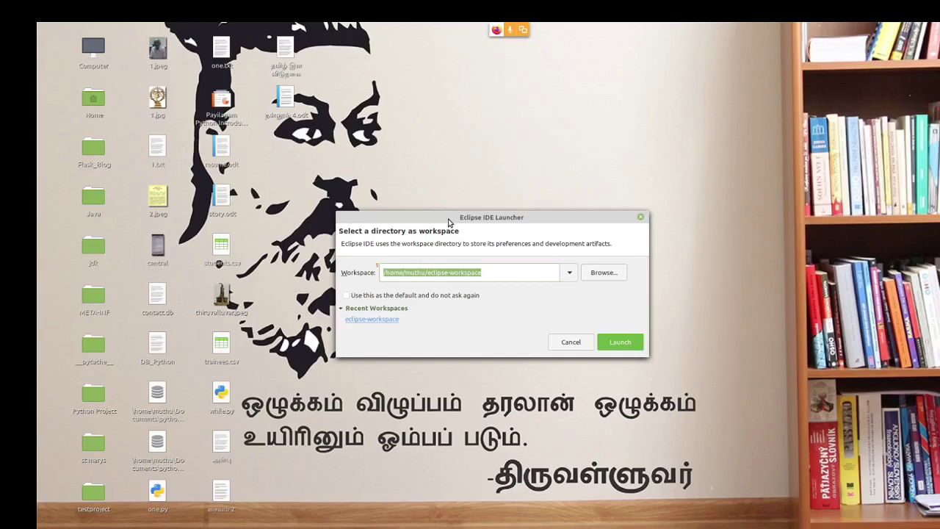
Open Notepadqq and clear all the existing text from the current document.
key(super)
text(notepad)
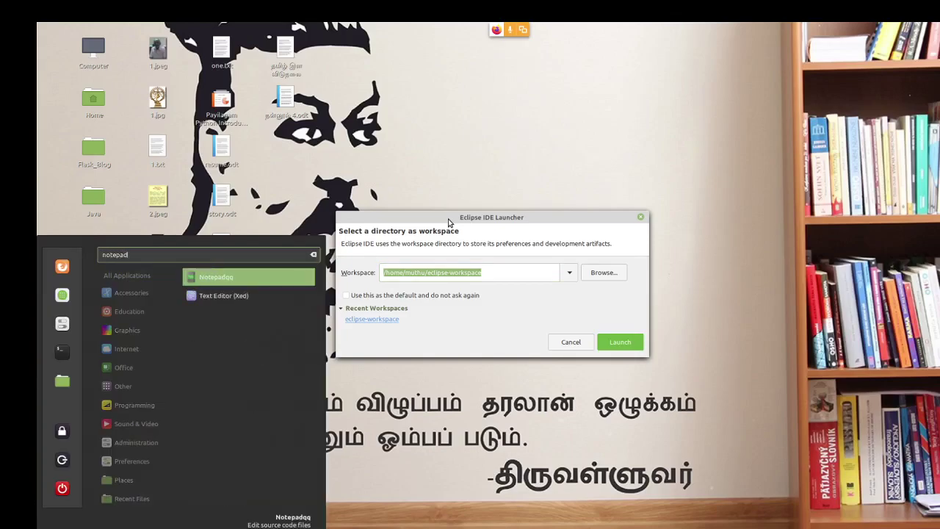
key(Return)
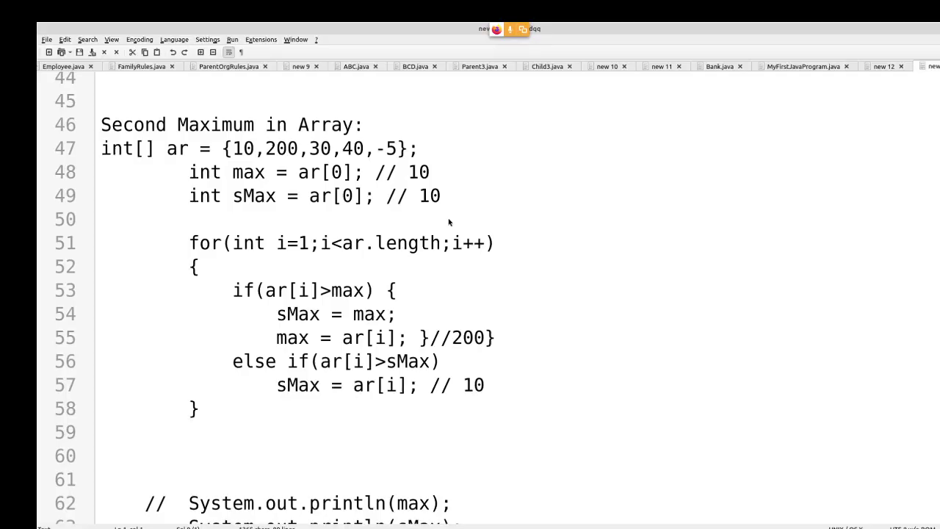
click(511, 282)
key(ctrl+a)
key(BackSpace)
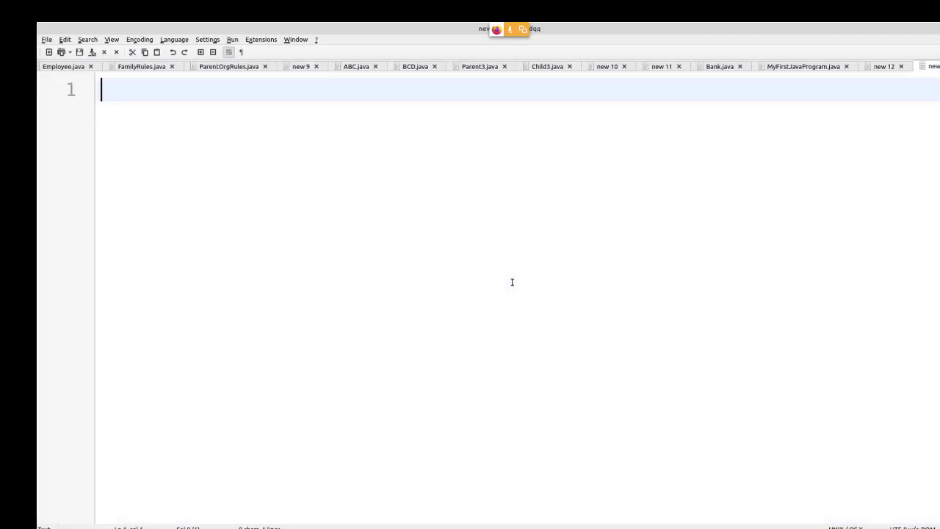
Write the heading "1) Workspace" in the empty document and move the Eclipse launcher dialog higher over it.
text(1) W)
text(orks)
key(BackSpace)
text(kspace)
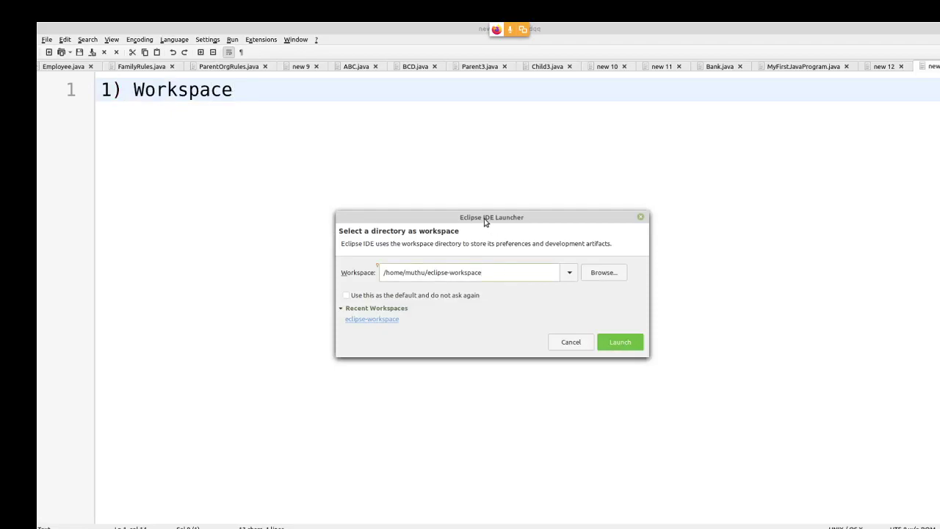
drag(483, 218, 486, 147)
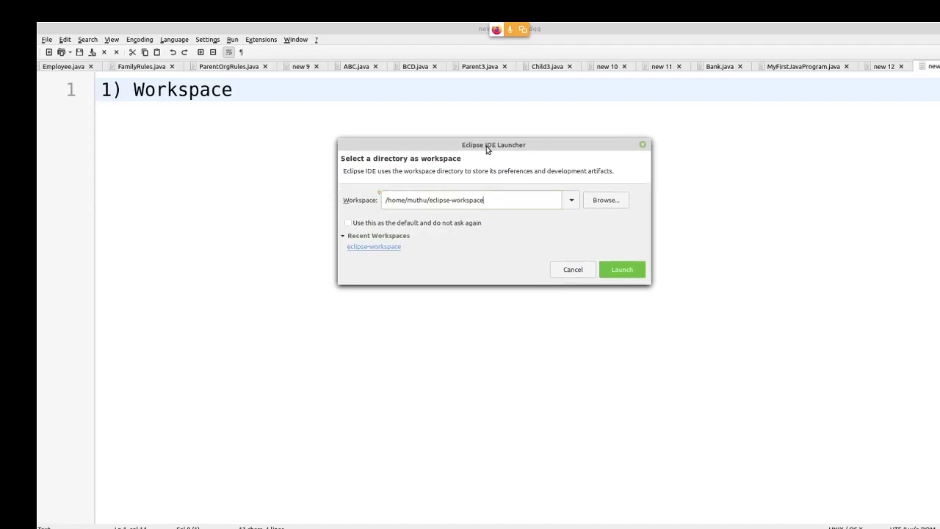
In a new Firefox tab, search the web for "eclipse ide jee" and open the Eclipse IDE for Java EE Developers result.
click(147, 506)
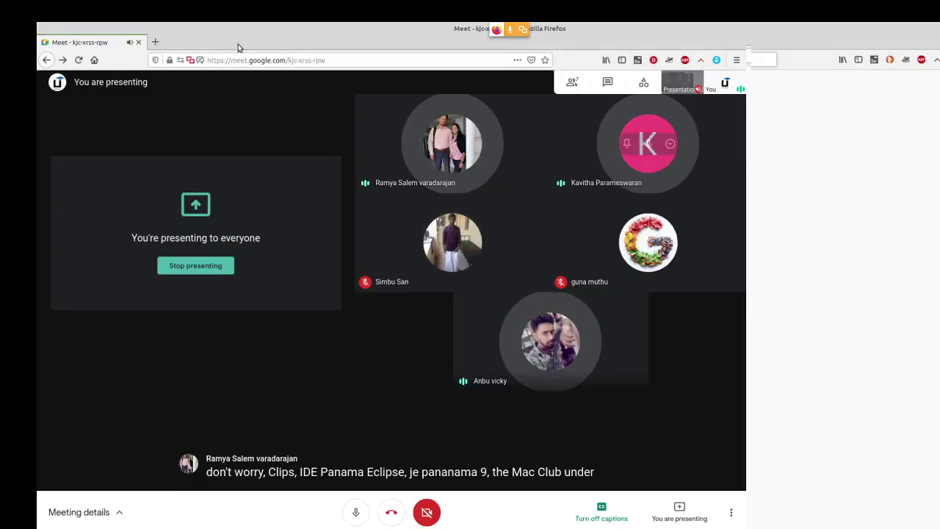
click(155, 42)
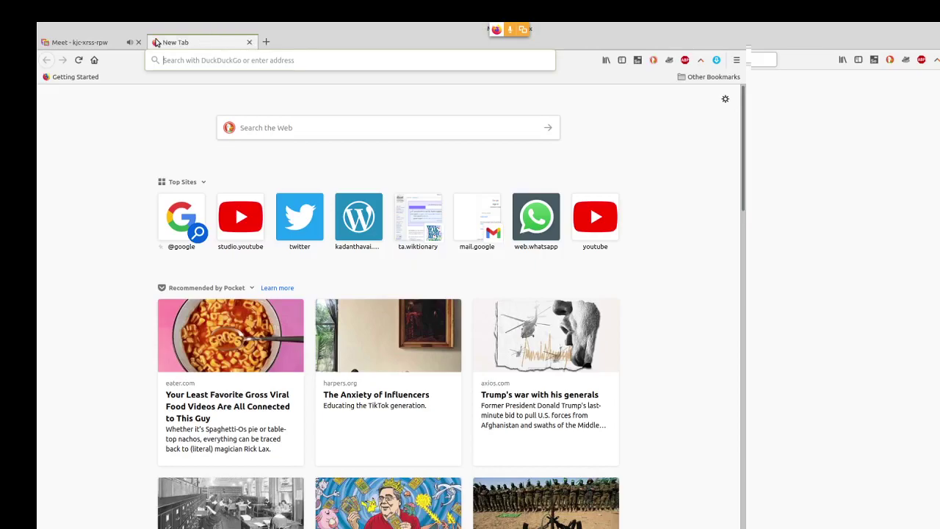
text(eclipse )
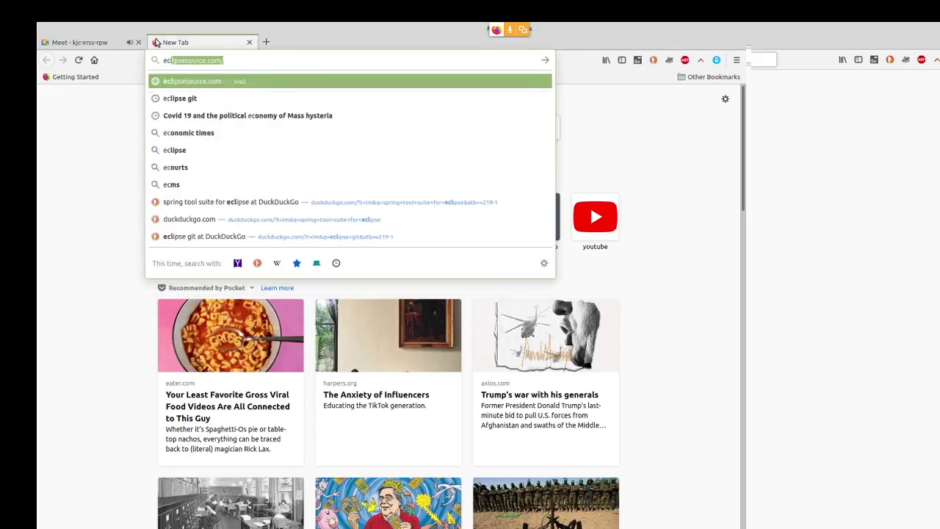
text(jee)
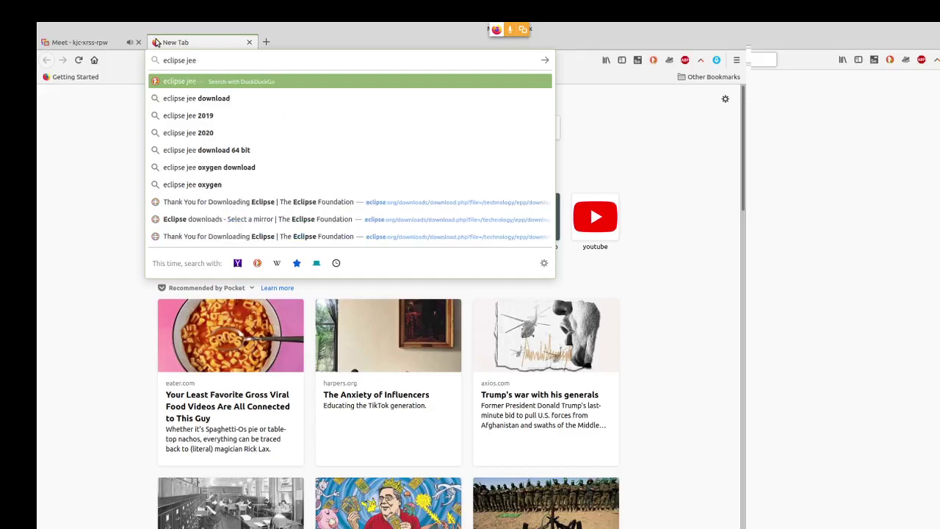
key(BackSpace)
key(BackSpace)
key(BackSpace)
text(ide jee)
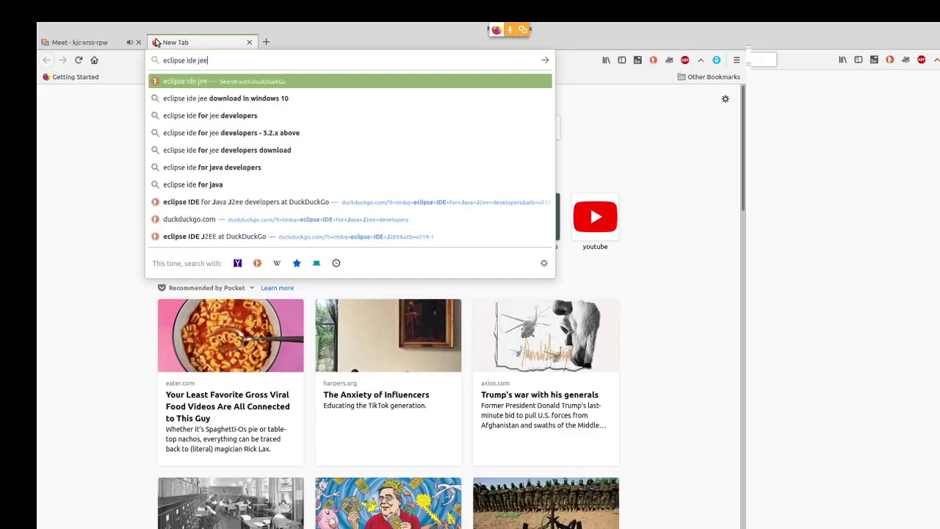
key(Return)
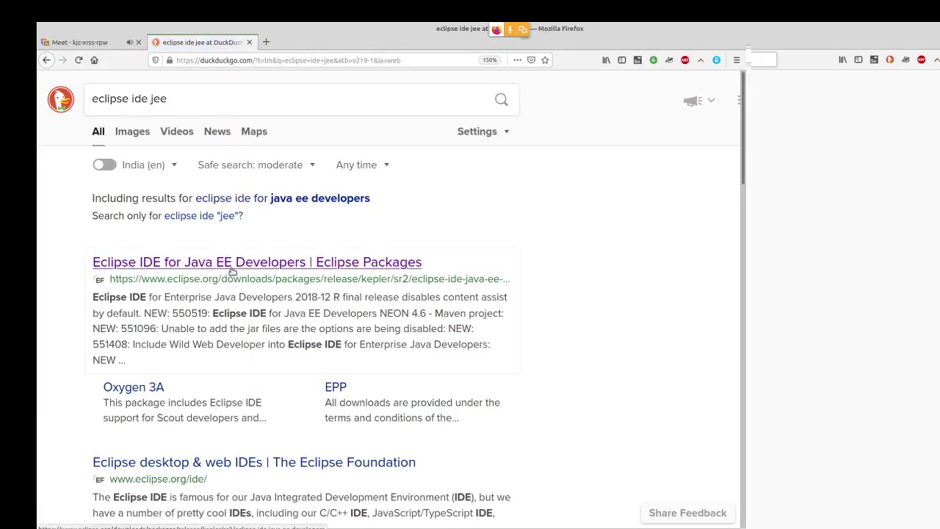
click(240, 268)
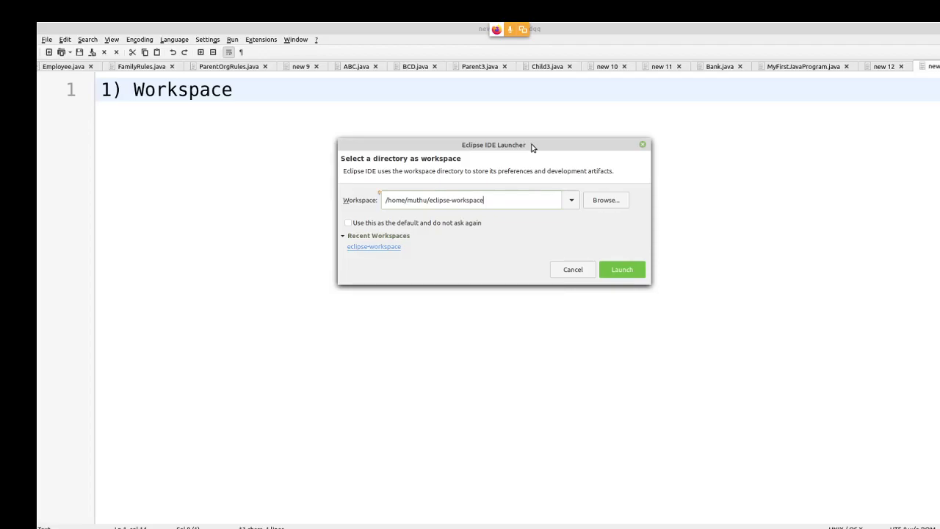
In the Notepadqq notes, add the line "Directory - Folder / SubFolder / Drive" below the heading, leaving blank lines between them.
triple_click(490, 200)
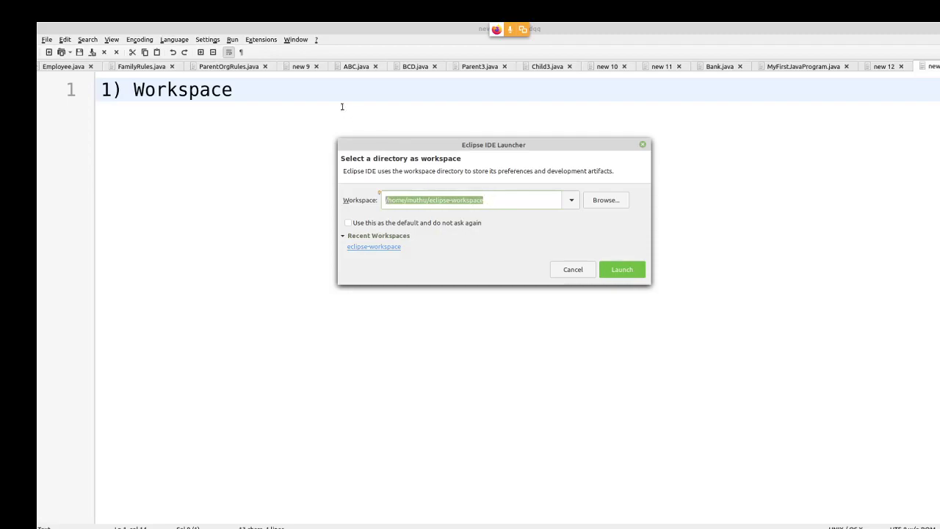
click(256, 93)
key(Return)
key(Return)
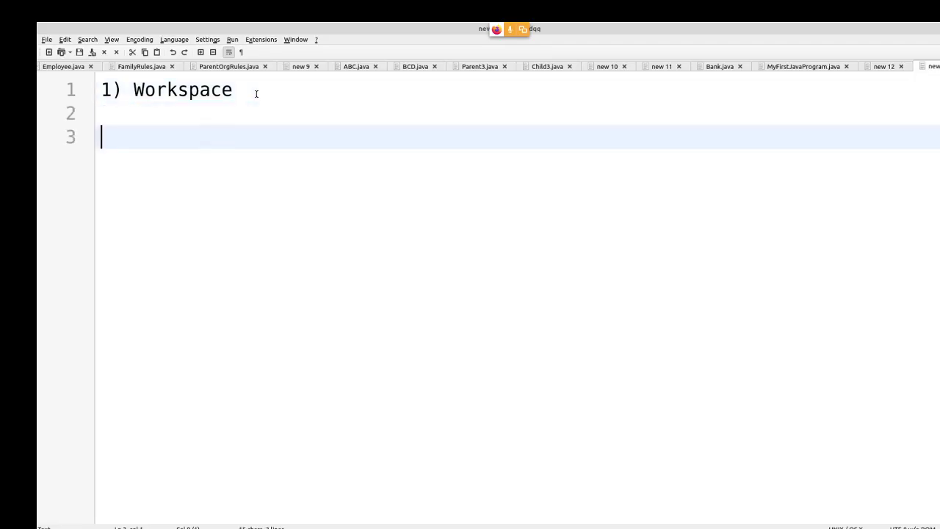
text(Directory )
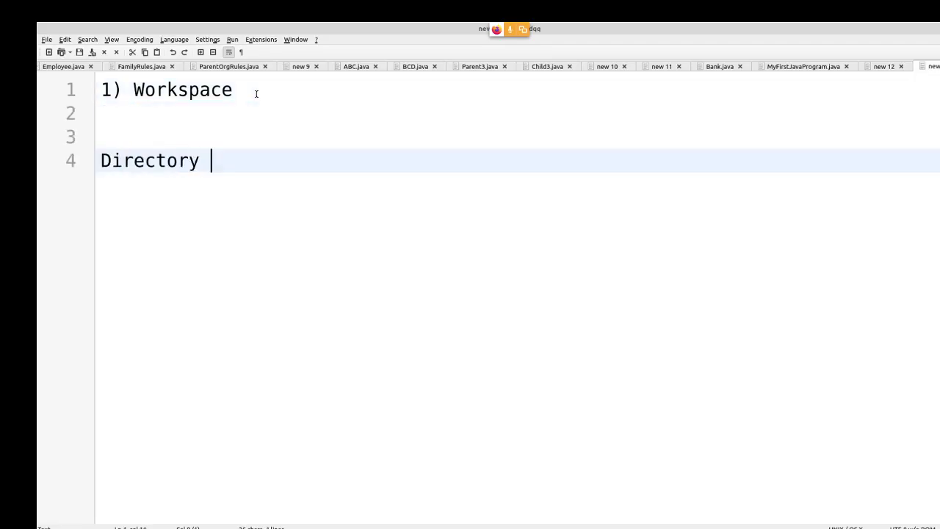
text(- Folder /)
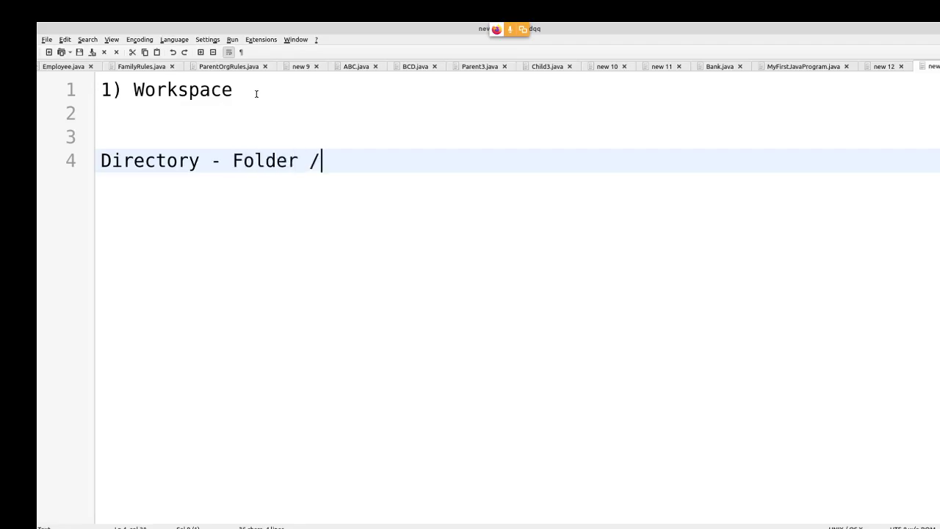
text( SubFolder / SubFolder /)
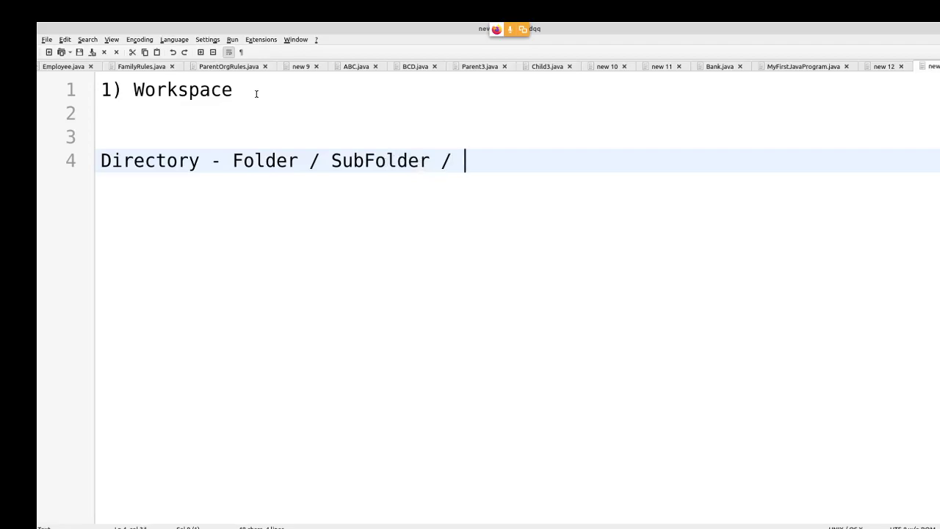
text(Drive)
key(XF86AudioMicMute)
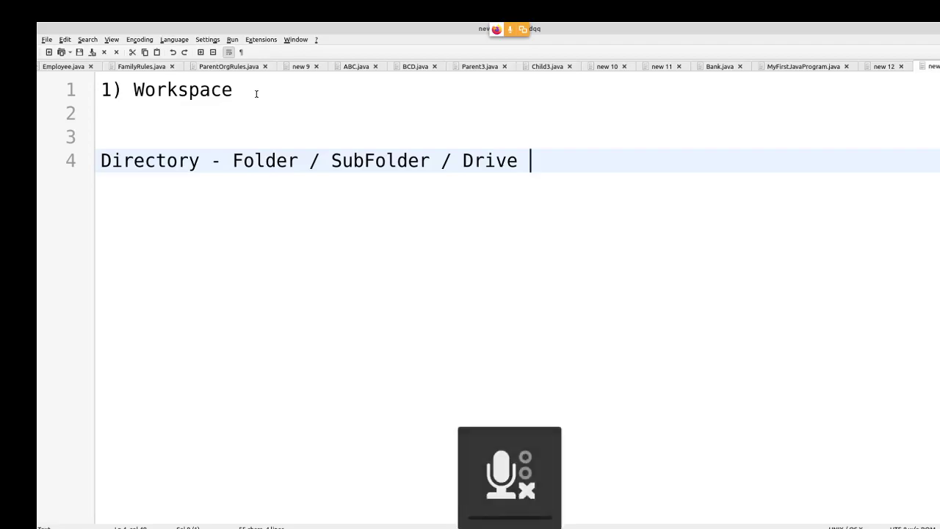
key(XF86AudioMicMute)
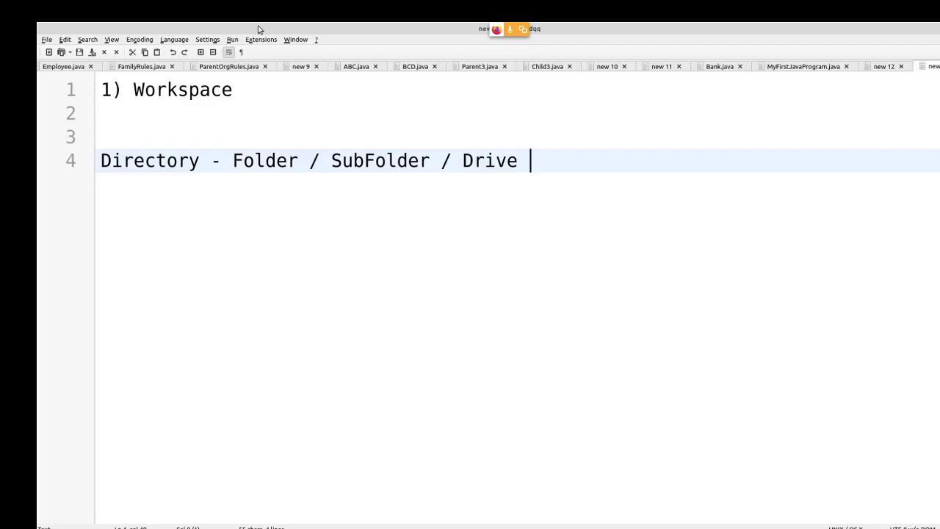
Highlight the word Directory and its Folder / SubFolder explanation, and add two empty lines beneath that line.
drag(208, 155, 98, 158)
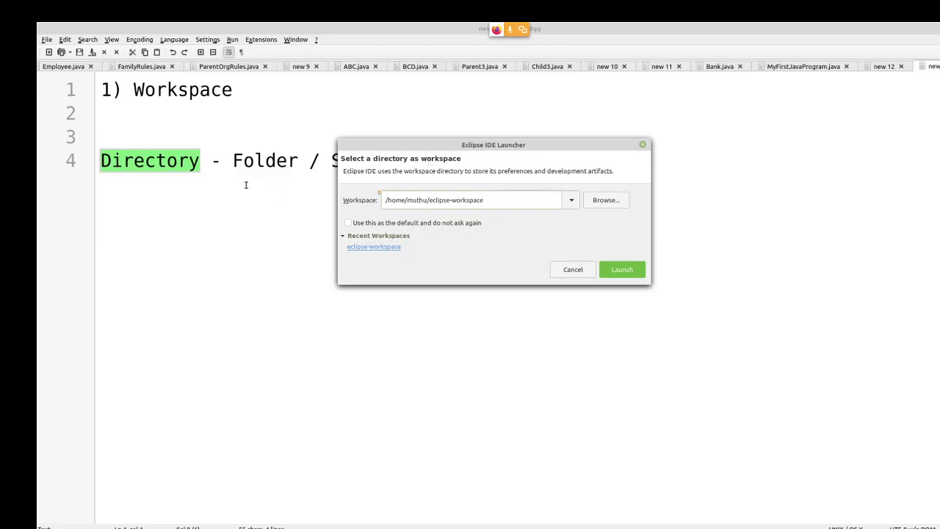
key(alt+Tab)
drag(232, 160, 476, 162)
click(535, 161)
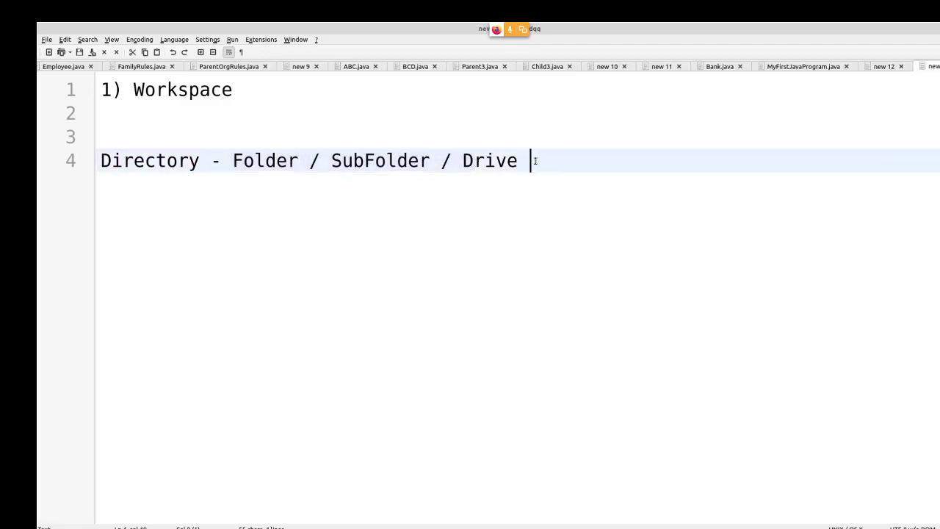
key(Return)
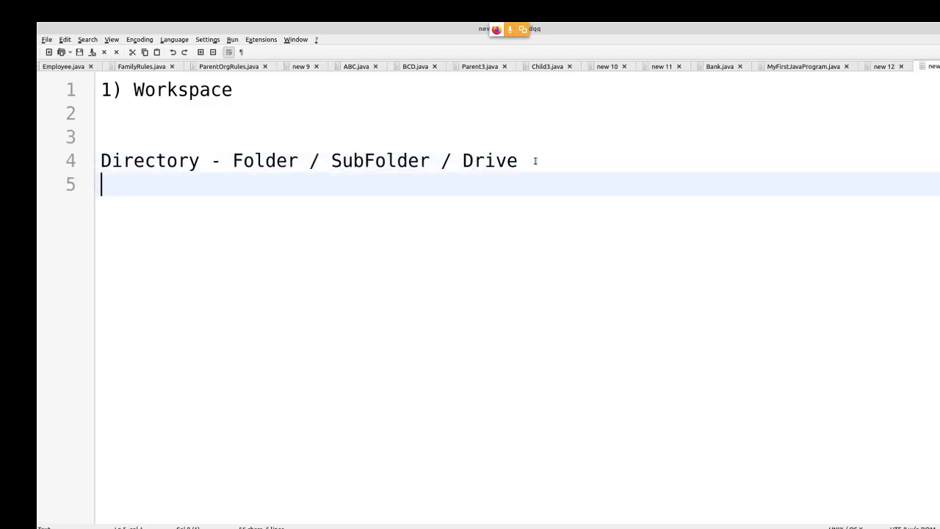
key(Return)
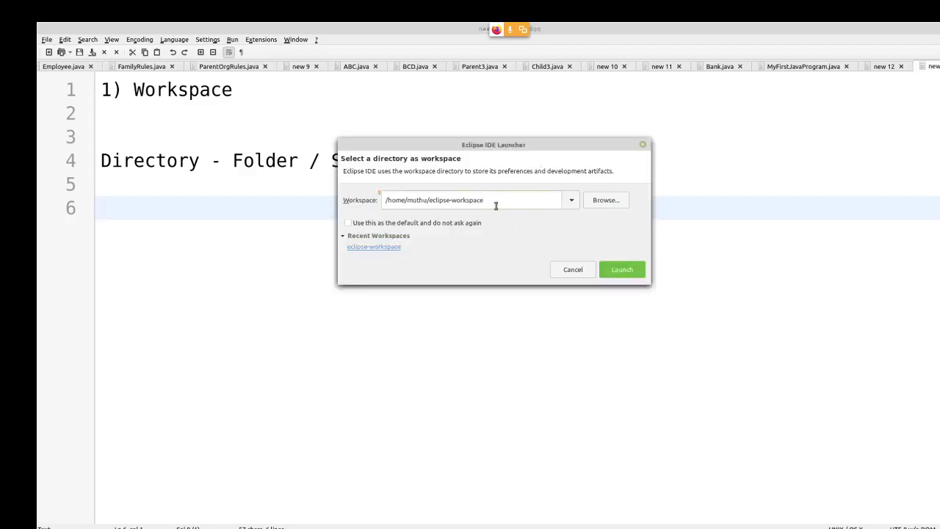
Inspect the workspace path in the Eclipse launcher and browse the eclipse-workspace directory without choosing another folder.
drag(483, 200, 375, 204)
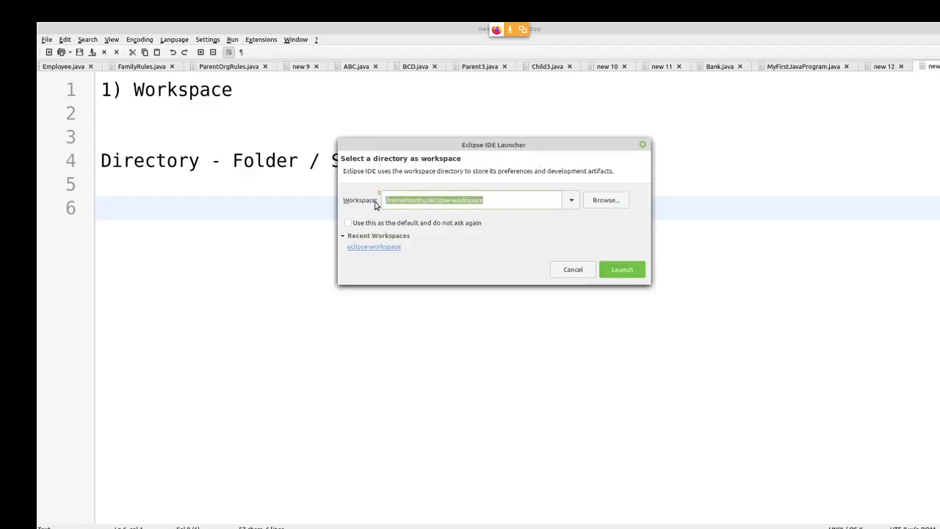
double_click(454, 203)
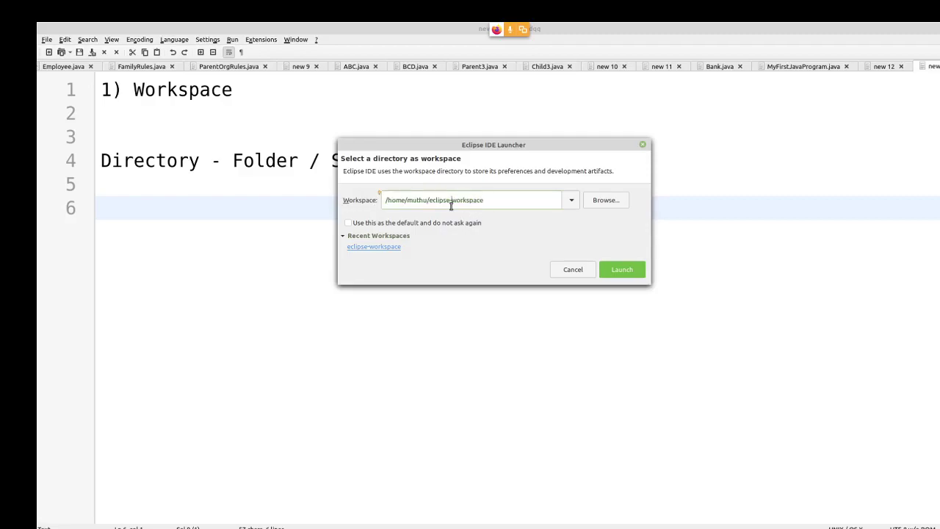
double_click(440, 204)
click(604, 202)
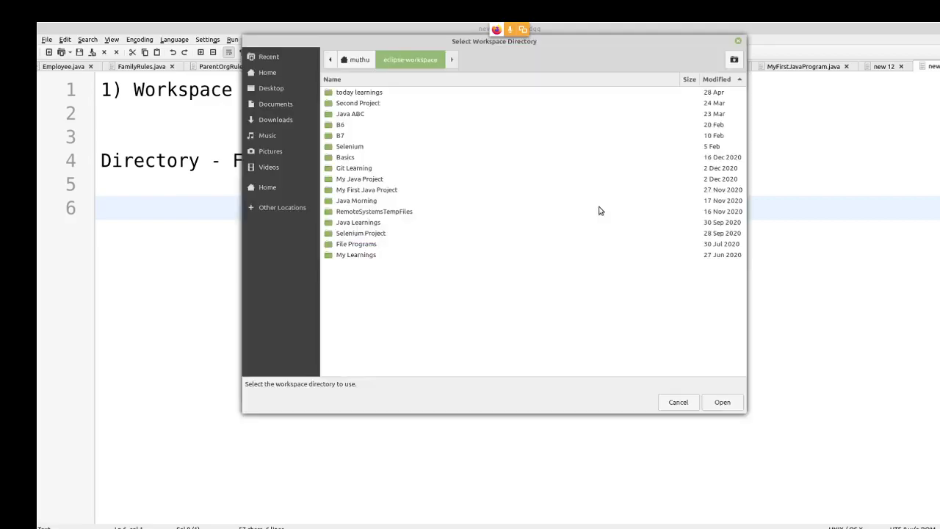
key(Escape)
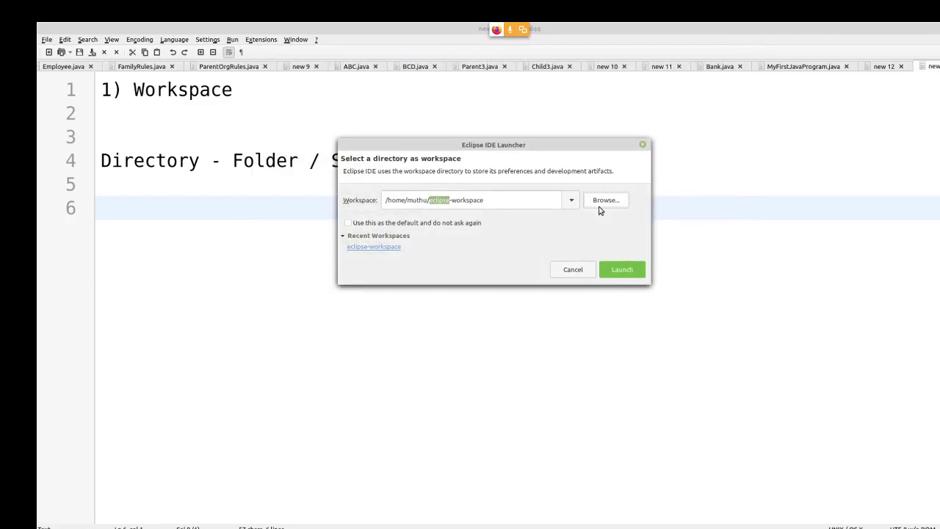
Launch Eclipse with the eclipse-workspace directory and close all open editor files.
click(622, 270)
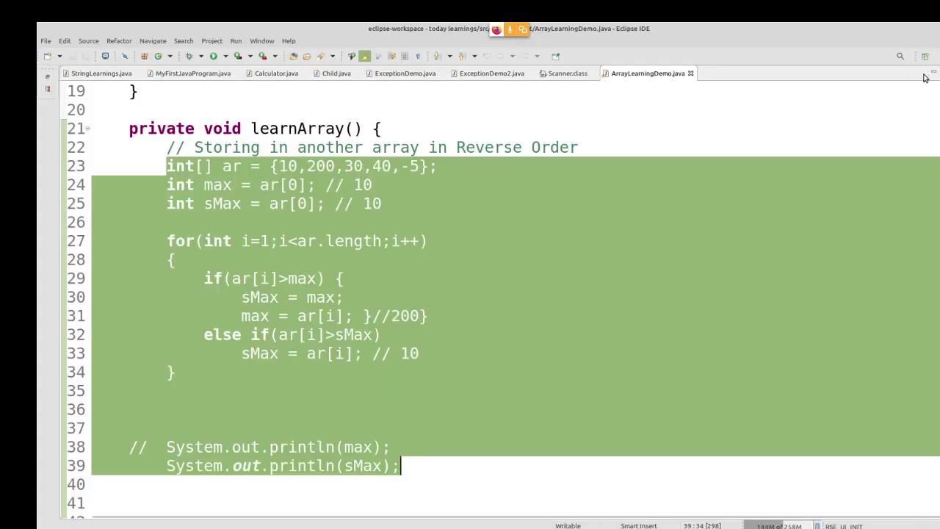
right_click(644, 75)
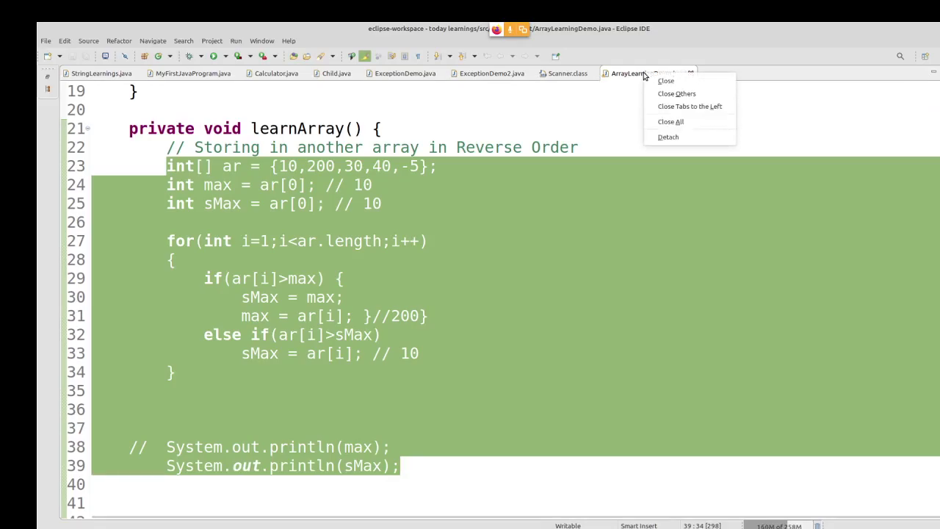
click(668, 122)
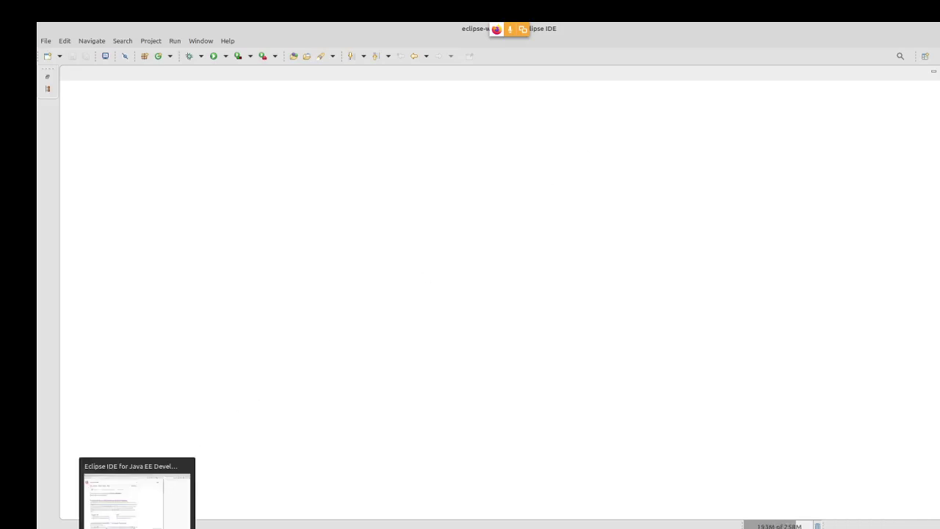
Switch to Firefox and search the web for images of "eclipse welcome screen" in the new tab.
click(136, 492)
click(266, 42)
text(eclipse welco)
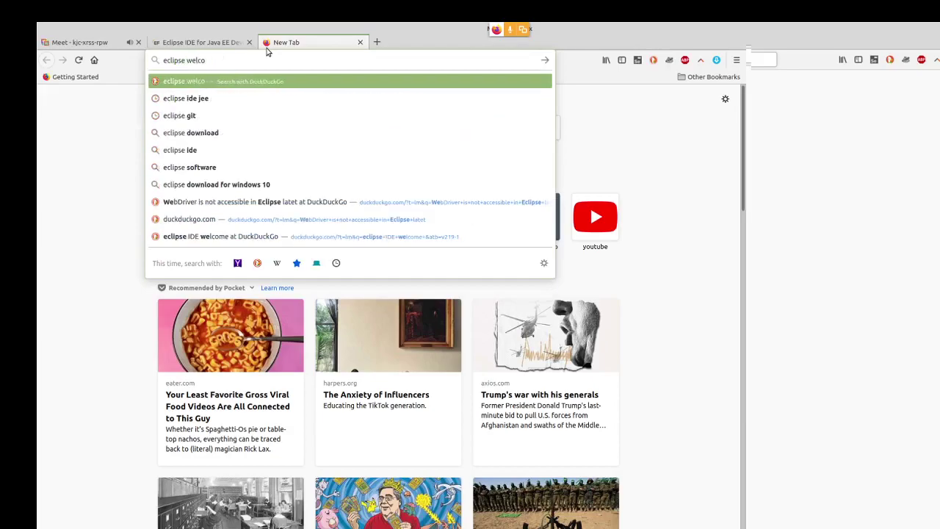
text(me scereen)
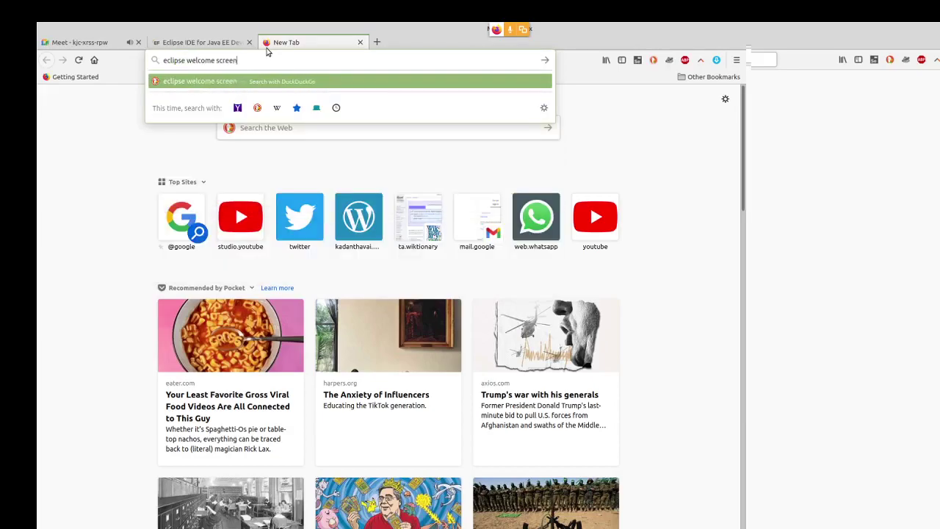
key(Return)
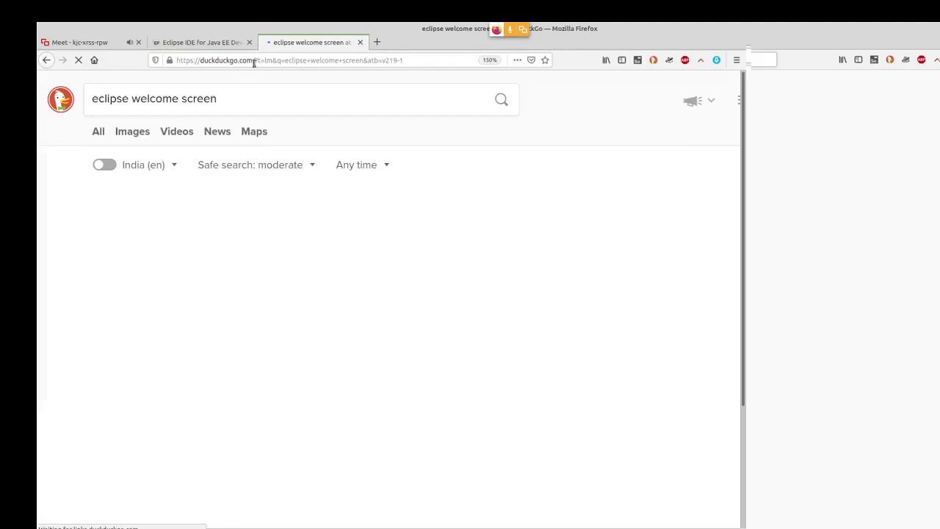
click(133, 132)
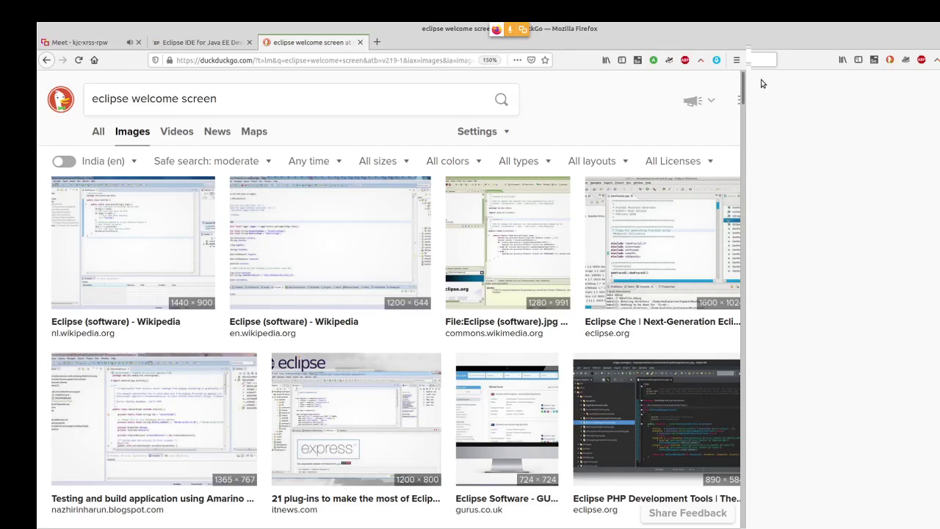
Find the Elvenware Android Guide picture of the Eclipse welcome screen in the image results and open it full size.
scroll(678, 162, down, 2)
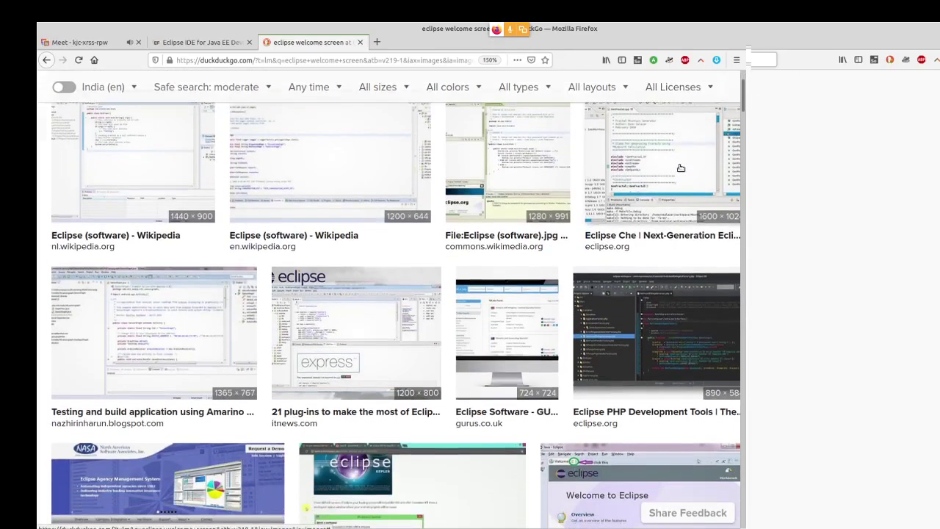
scroll(680, 168, down, 4)
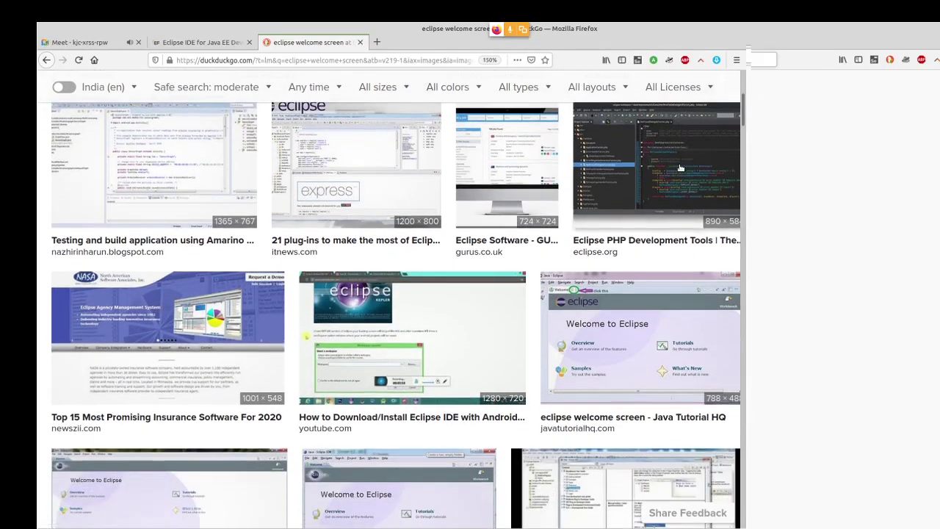
scroll(680, 168, down, 5)
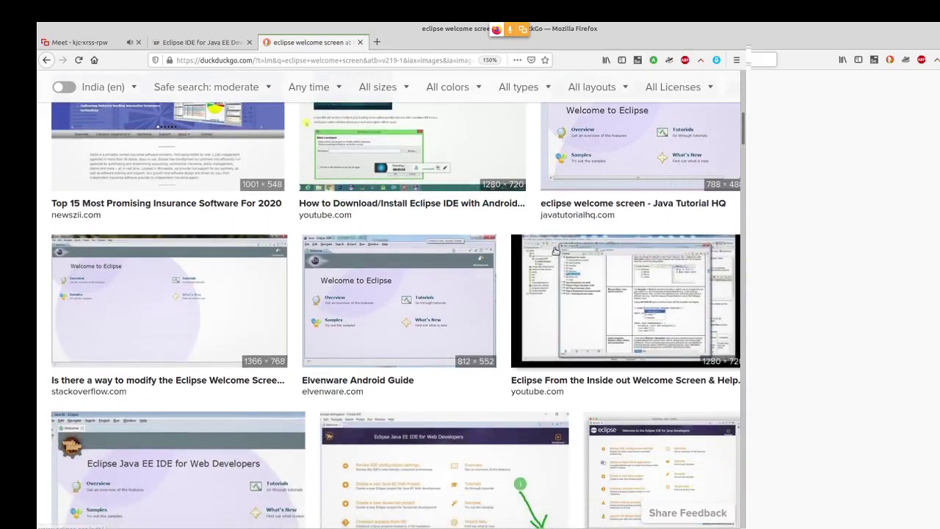
click(361, 294)
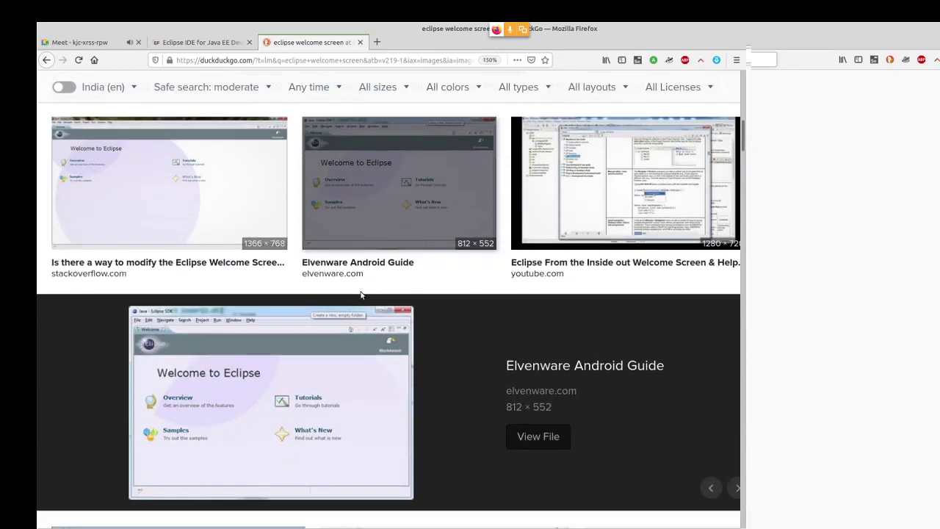
click(306, 402)
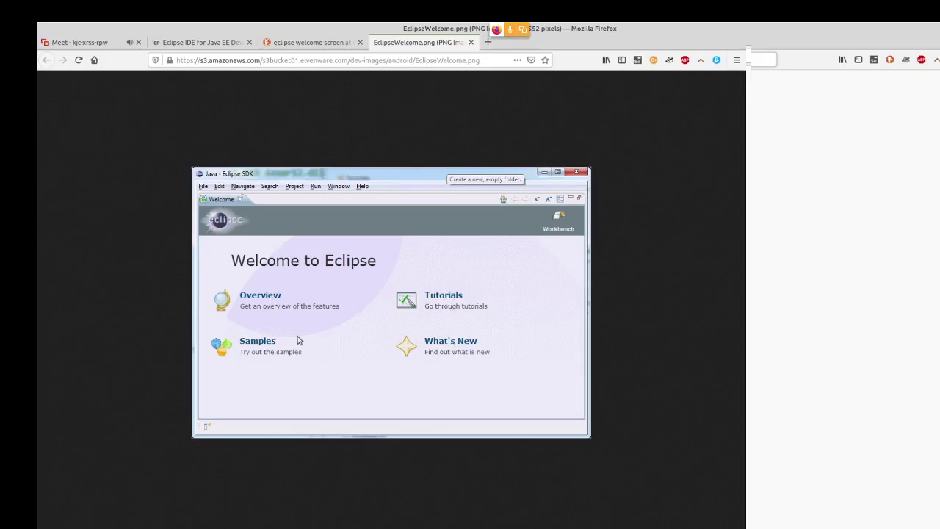
Compare the running Eclipse window with the welcome screen picture in Firefox, ending in Eclipse.
key(alt+Tab)
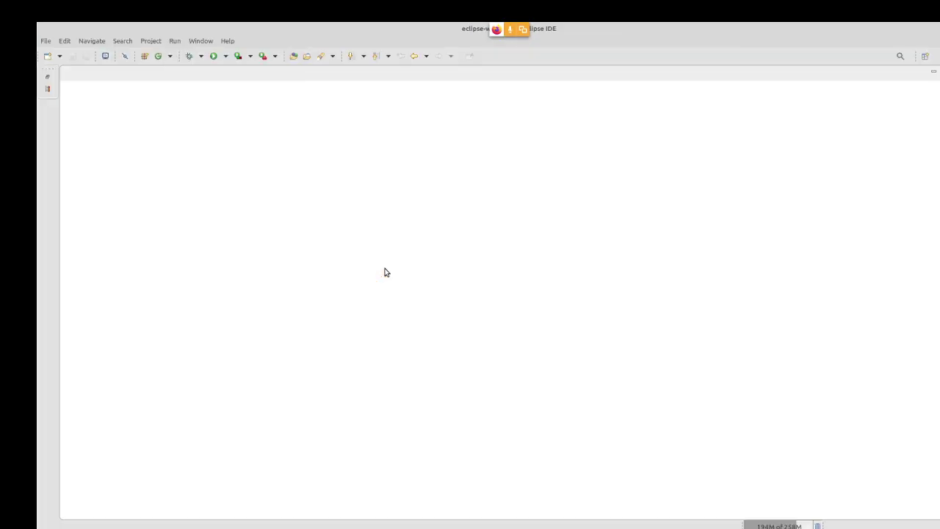
key(alt+Tab)
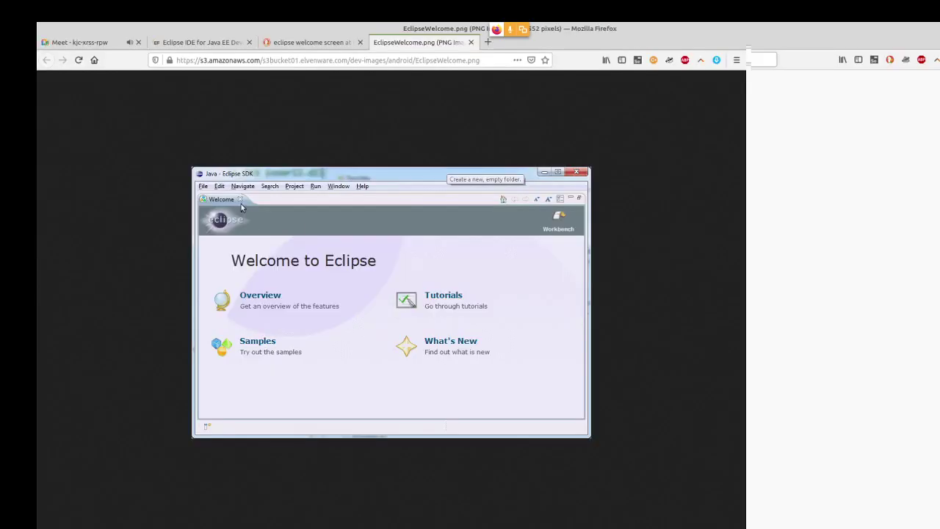
key(alt+Tab)
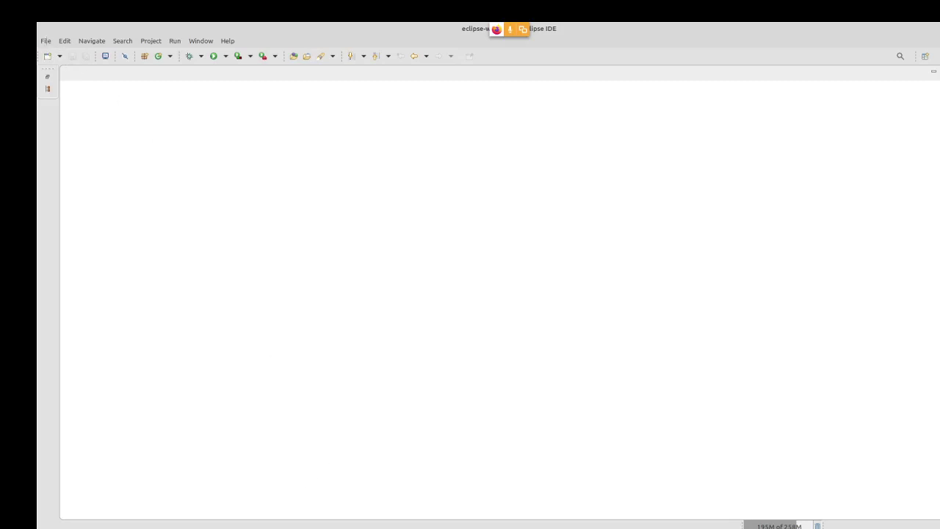
In the Notepadqq notes, write "Workspace - can contain no. of projects" two blank lines below the Directory line, reusing the word Workspace from the heading.
click(244, 522)
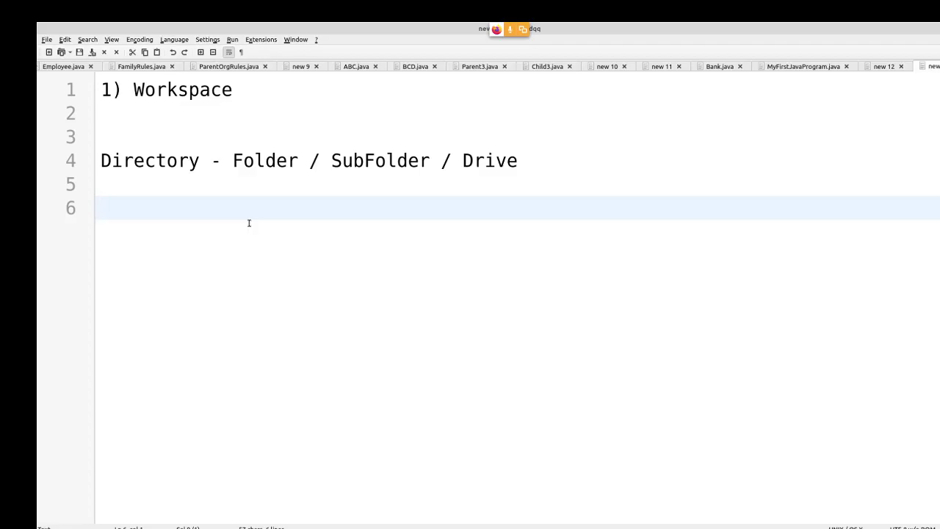
text(Projects)
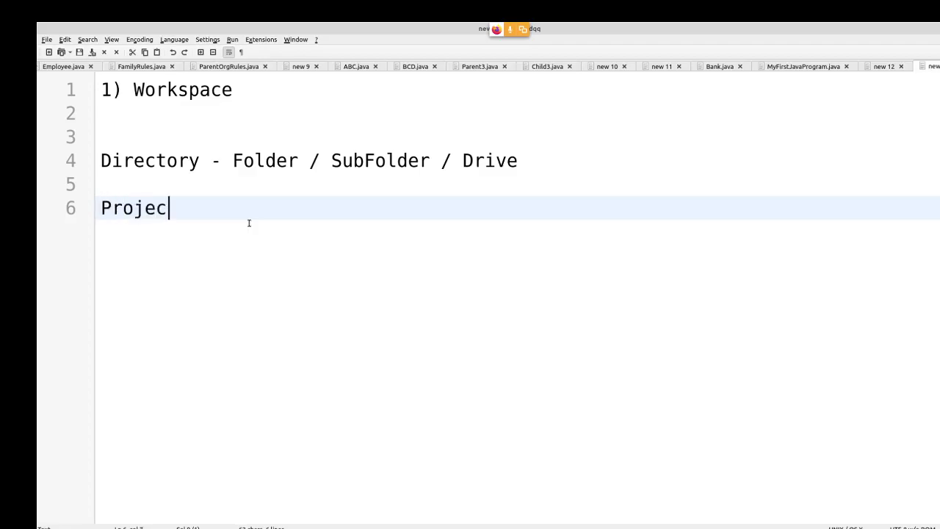
drag(233, 92, 137, 100)
key(ctrl+c)
click(138, 188)
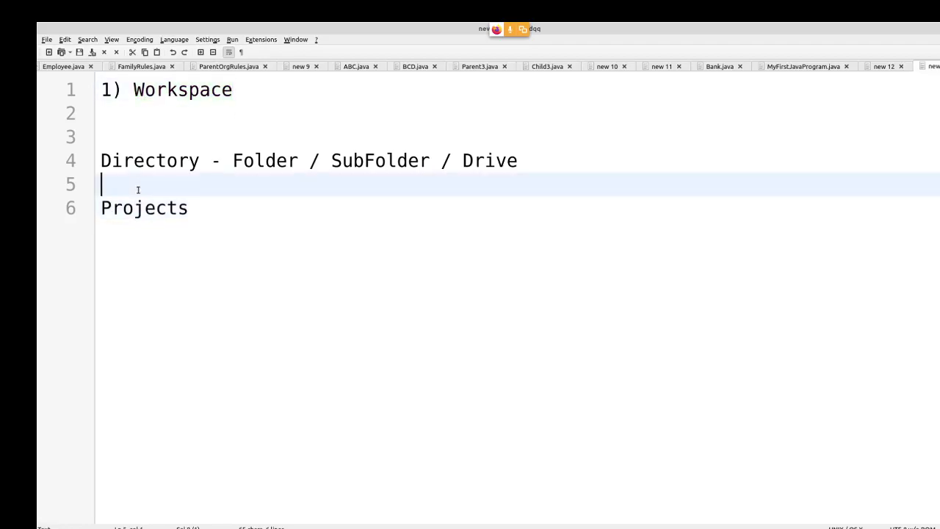
key(Return)
key(Return)
key(ctrl+v)
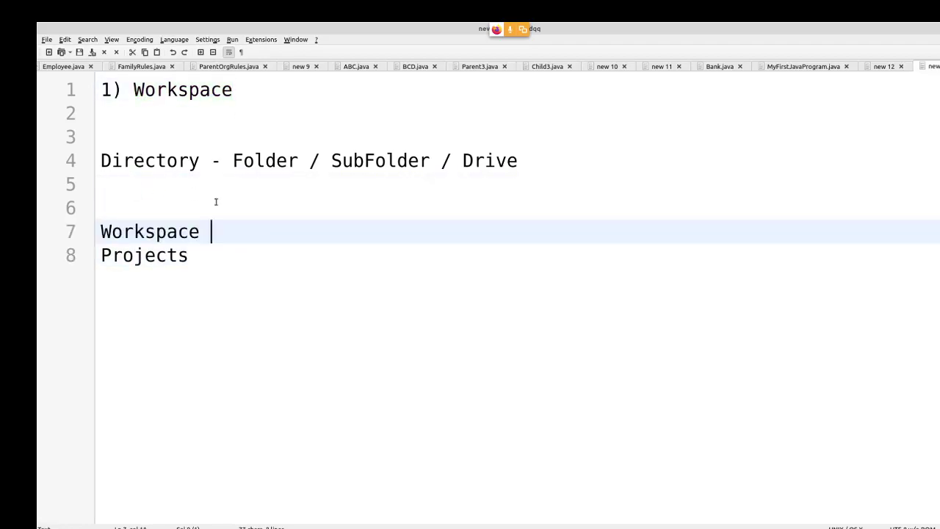
text(- can coin)
key(BackSpace)
key(BackSpace)
text(ntain no. of projects)
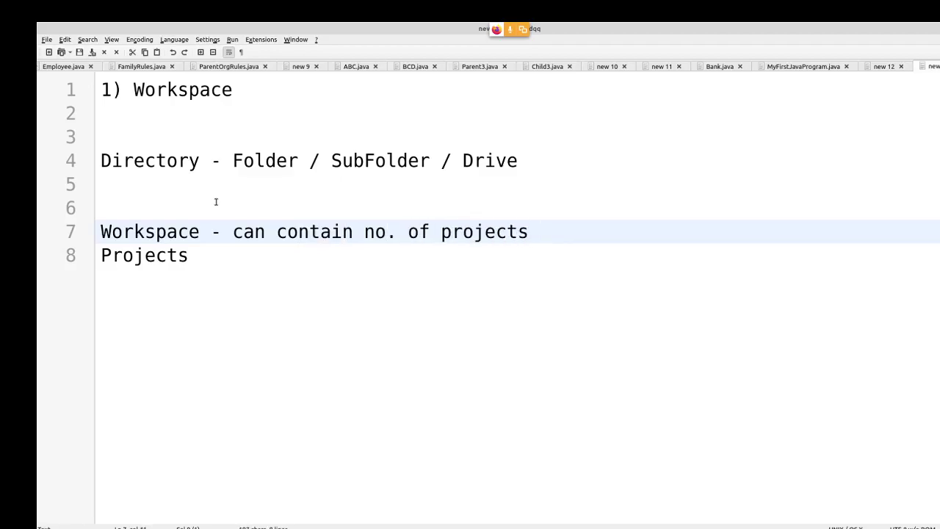
Delete the leftover "Projects" line beneath the new Workspace sentence.
key(Delete)
key(Delete)
key(Delete)
key(Delete)
key(Delete)
key(Delete)
key(Delete)
key(Delete)
key(Delete)
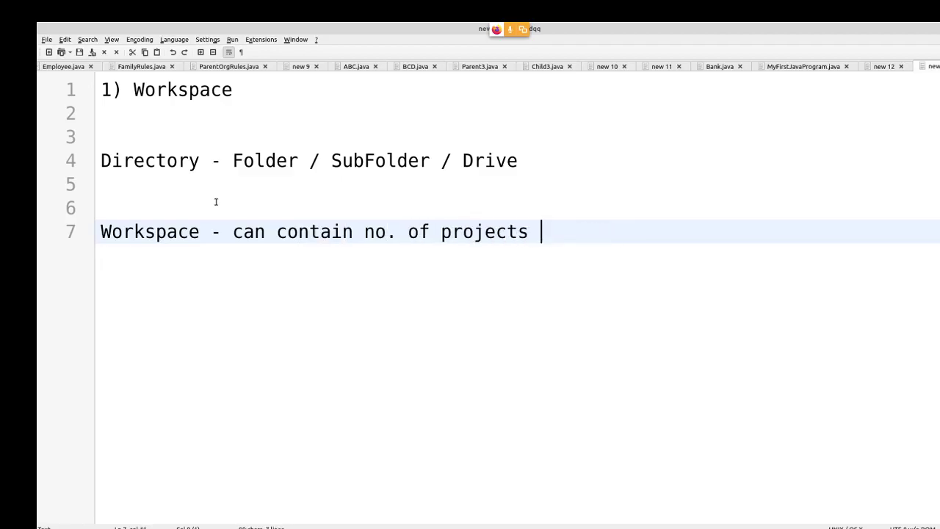
End the Workspace sentence with a period and add "Workspace --> Project?" after a blank line, followed by a new line.
text(.)
key(Return)
key(Return)
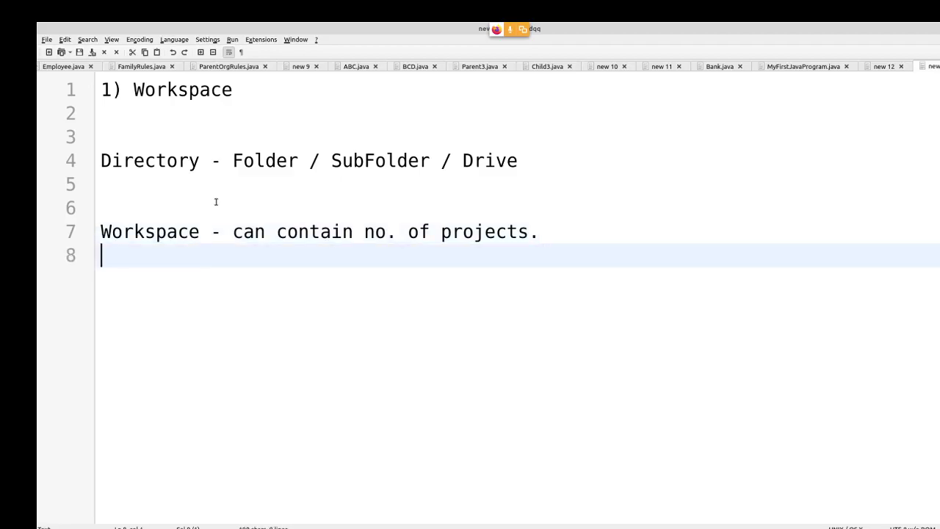
text(Workspace --> Project?)
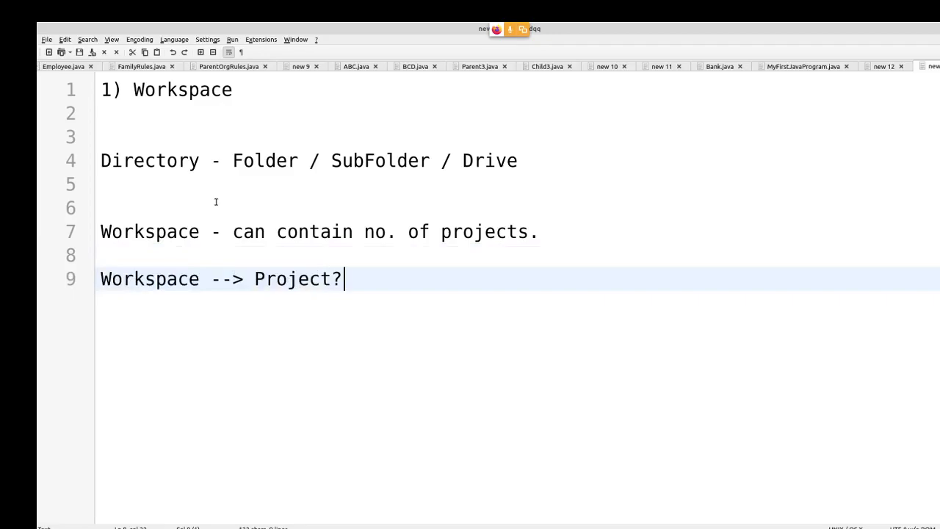
key(Return)
Switch to Eclipse and start creating a new project with the general project wizard.
key(alt+Tab)
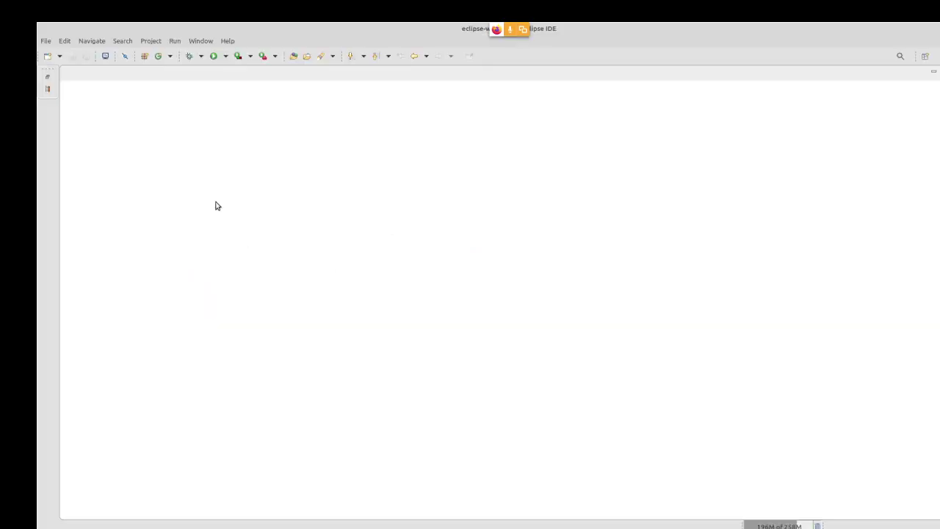
click(46, 41)
mouse_move(58, 51)
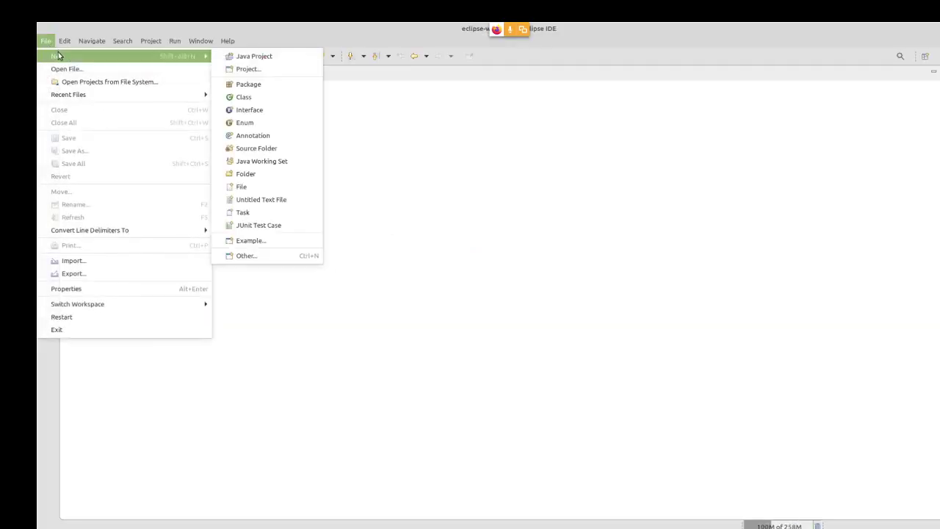
click(243, 73)
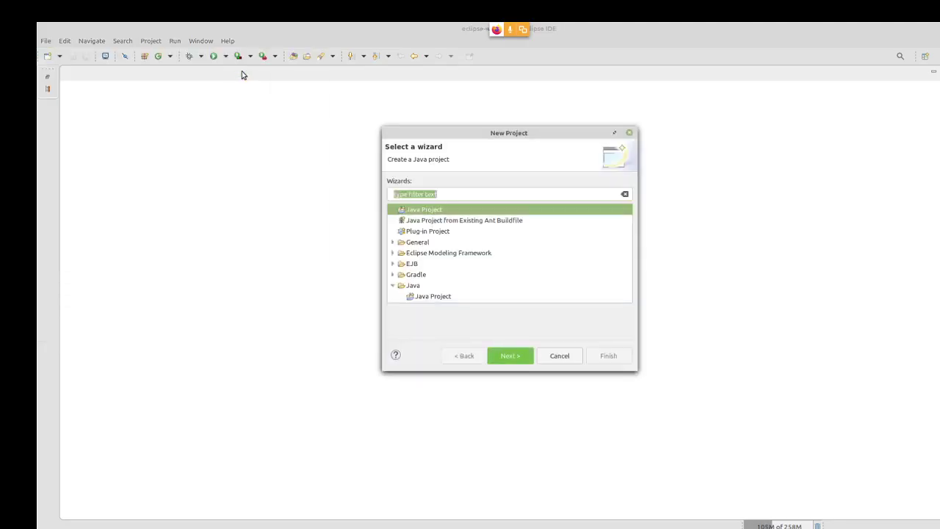
Return to the Notepadqq notes and add "File --> New --> Project" below the Project question.
key(alt+Tab)
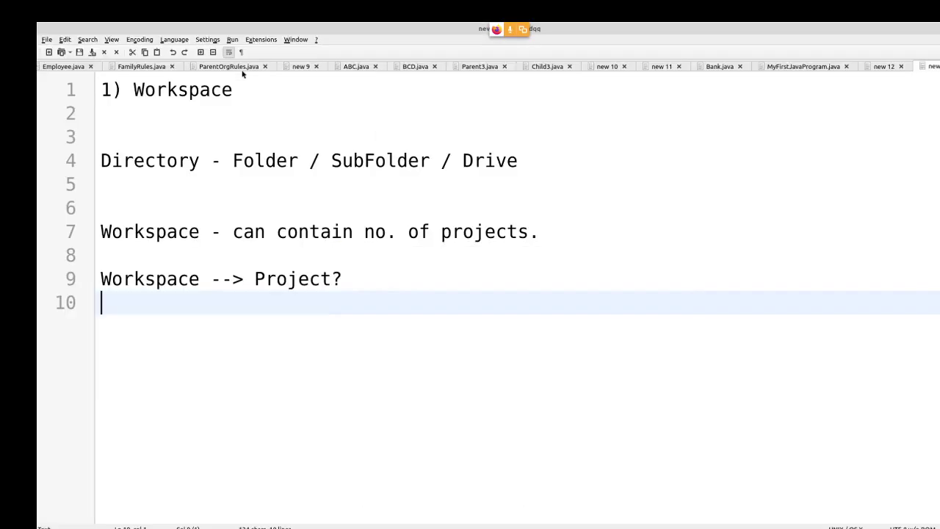
text(File --> New -)
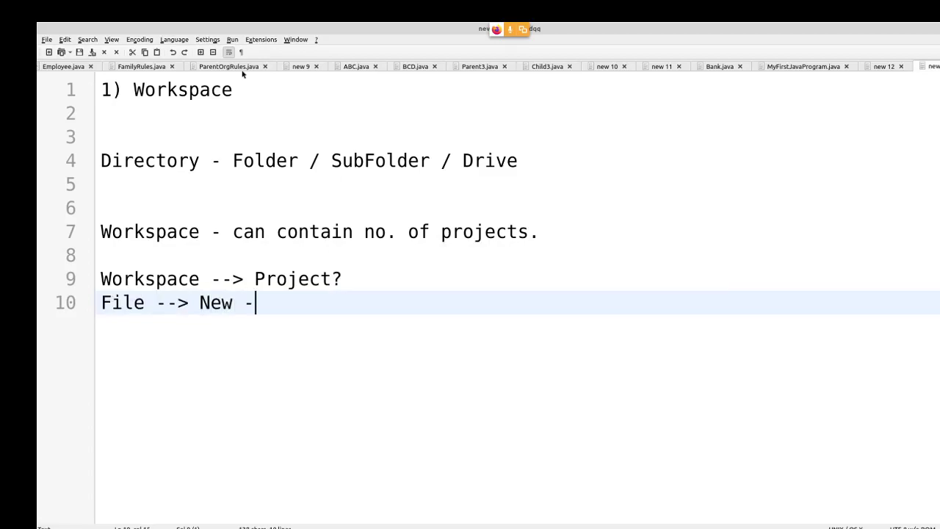
text(-> Project)
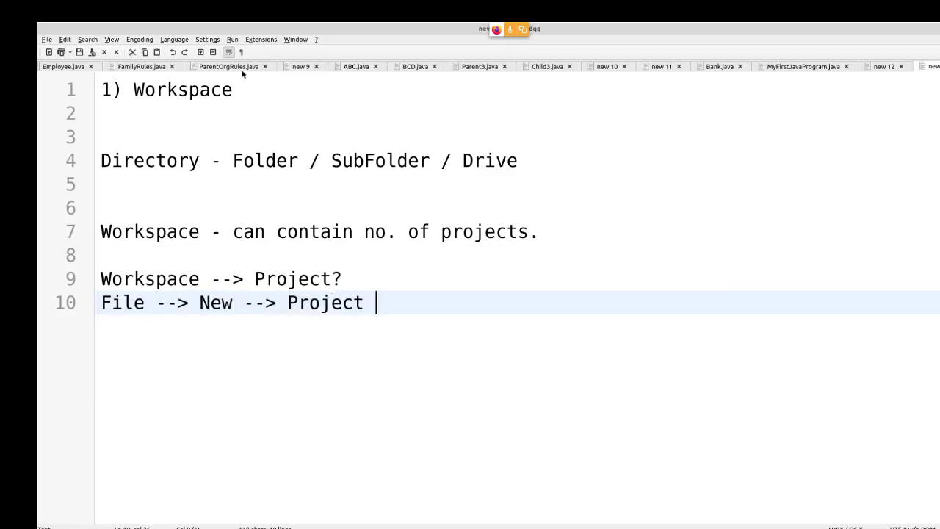
Back in Eclipse, look through the project wizard categories from General to Examples, collapsing the Java category along the way.
key(alt+Tab)
click(496, 254)
key(Up)
key(Up)
key(Up)
key(Up)
key(Down)
key(Down)
key(Down)
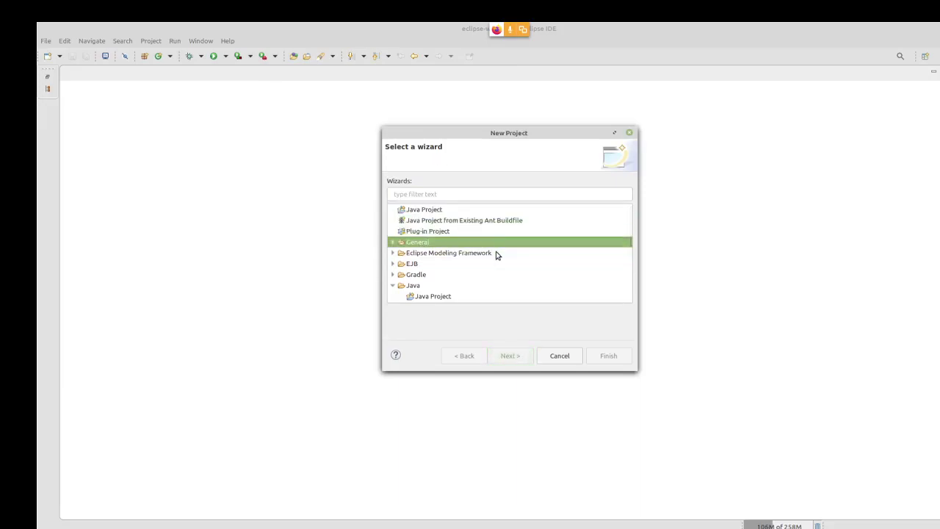
key(Down)
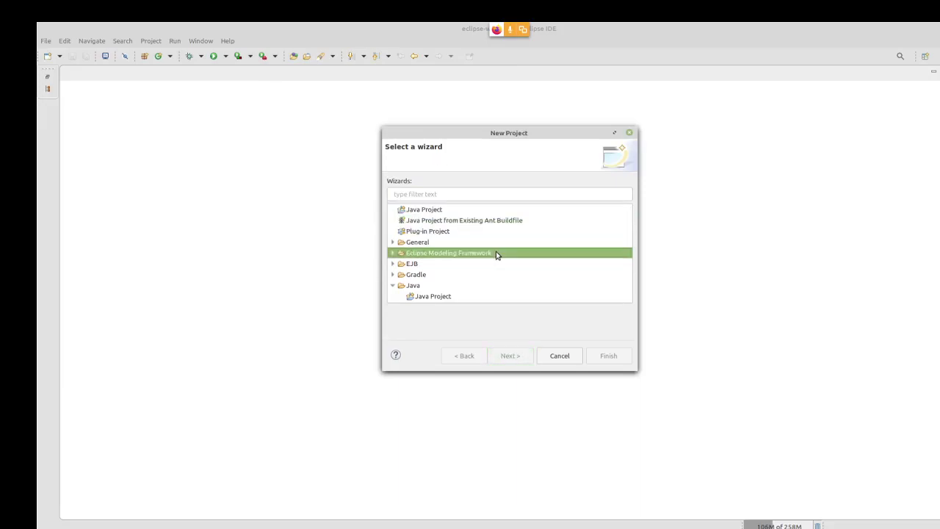
key(Down)
key(Down)
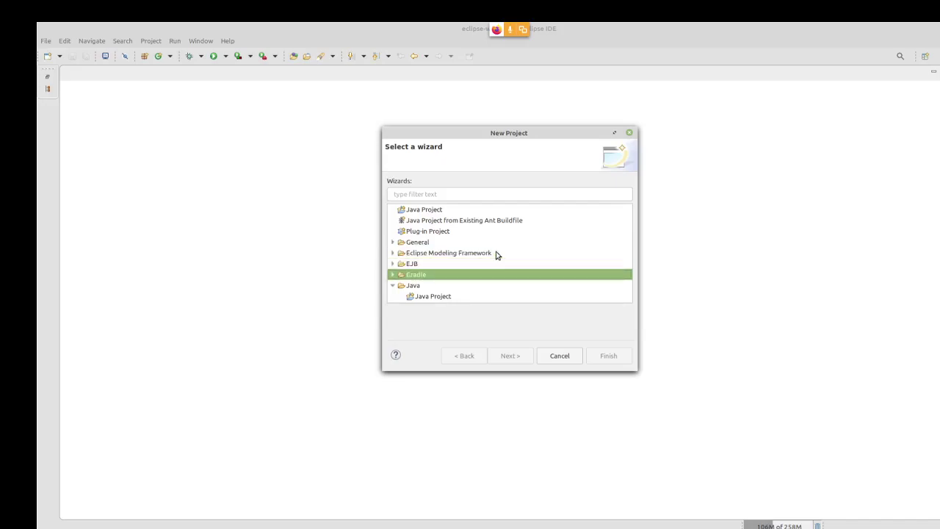
key(Down)
key(Down)
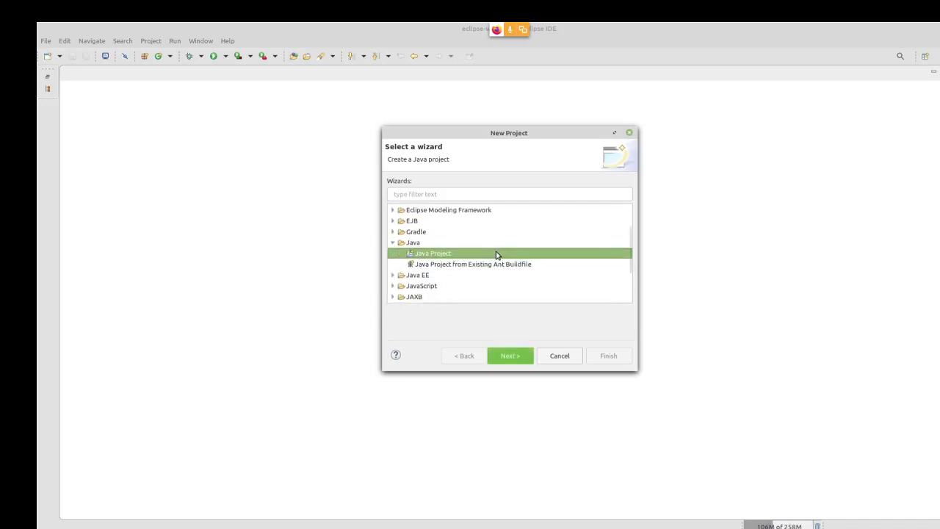
click(392, 243)
key(Down)
key(Down)
key(Down)
key(Down)
key(Down)
key(Down)
key(Down)
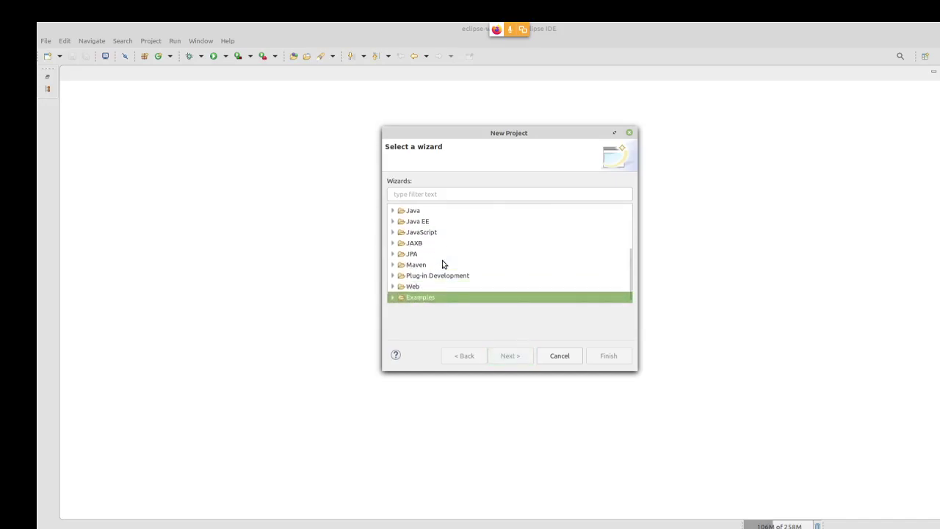
key(Up)
key(Up)
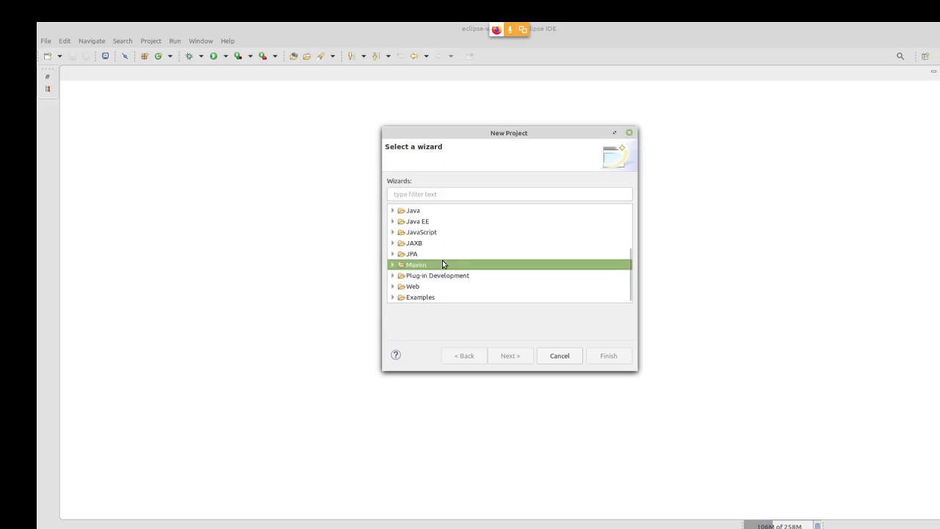
Expand the Java category, choose Java Project, and continue to the new Java project's settings.
key(Up)
key(Up)
key(Up)
key(Up)
key(Up)
key(Right)
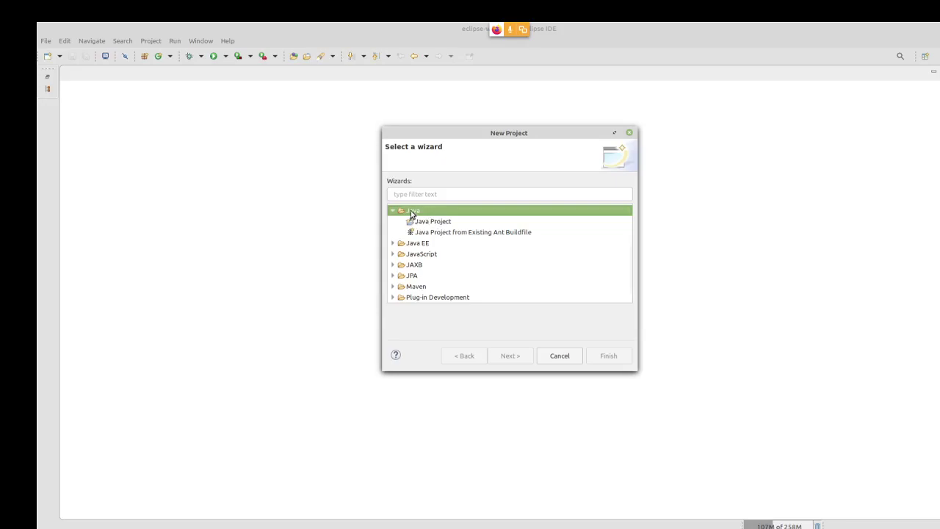
click(438, 224)
scroll(438, 225, up, 1)
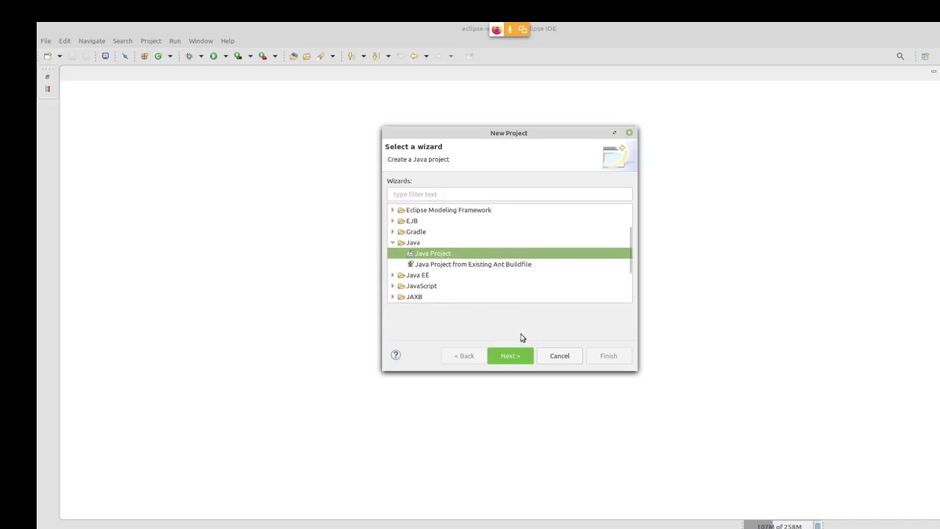
click(514, 359)
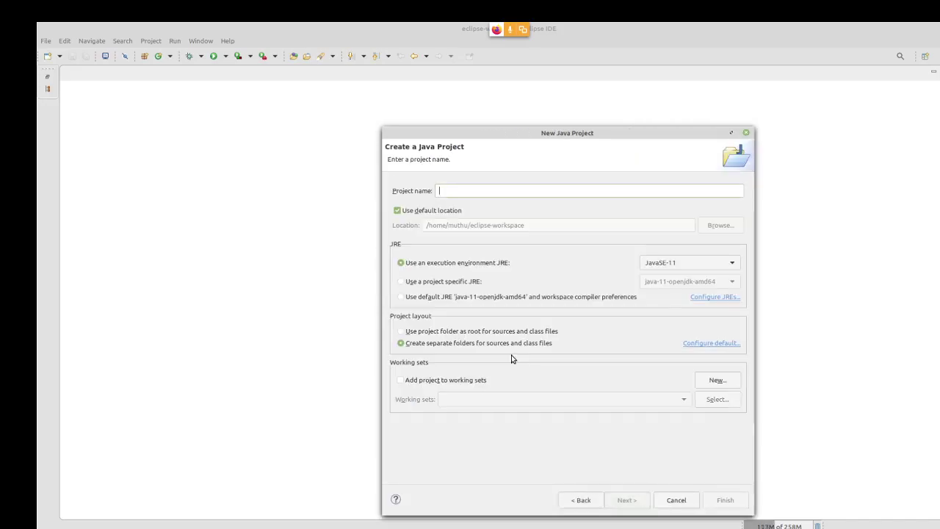
Recheck the wizard's Java Project choice and extend the Notepadqq line "File --> New --> Project" with "--> In Popup, Under Java --> Java Project".
click(575, 499)
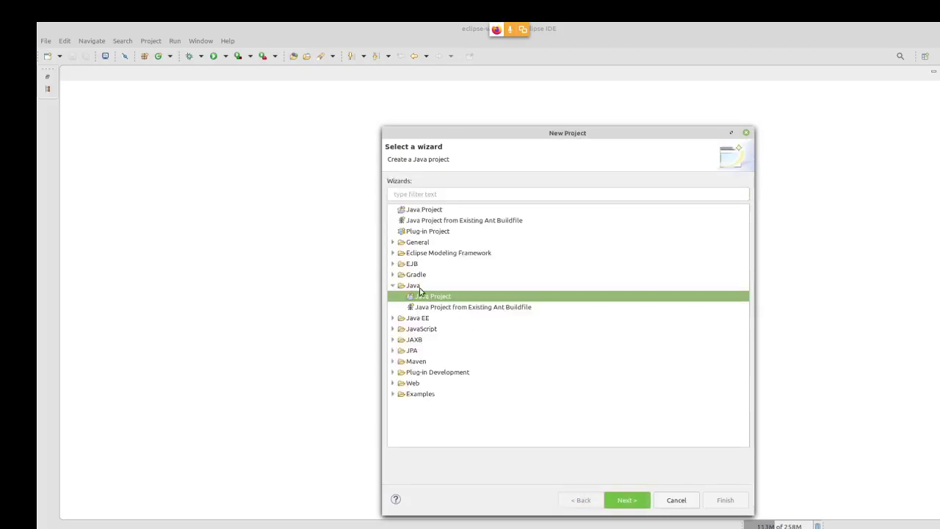
click(624, 500)
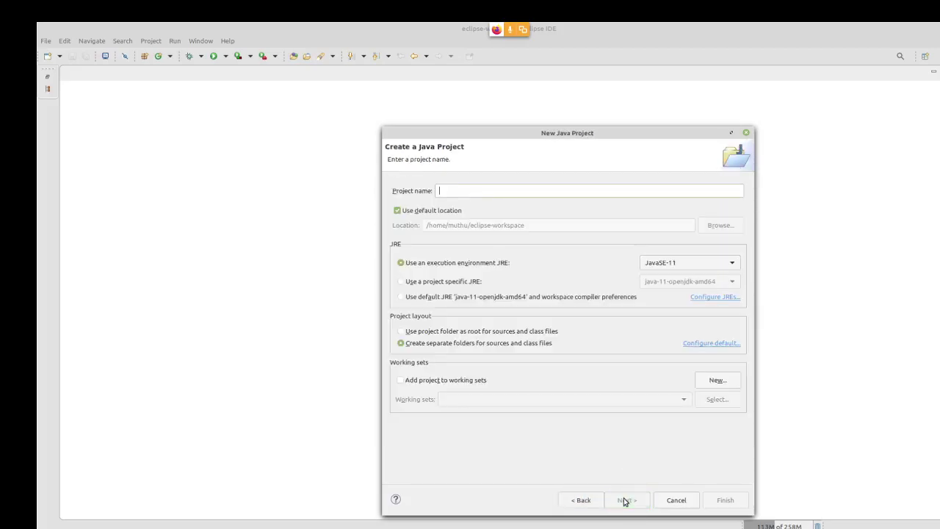
key(alt+Tab)
text(--> )
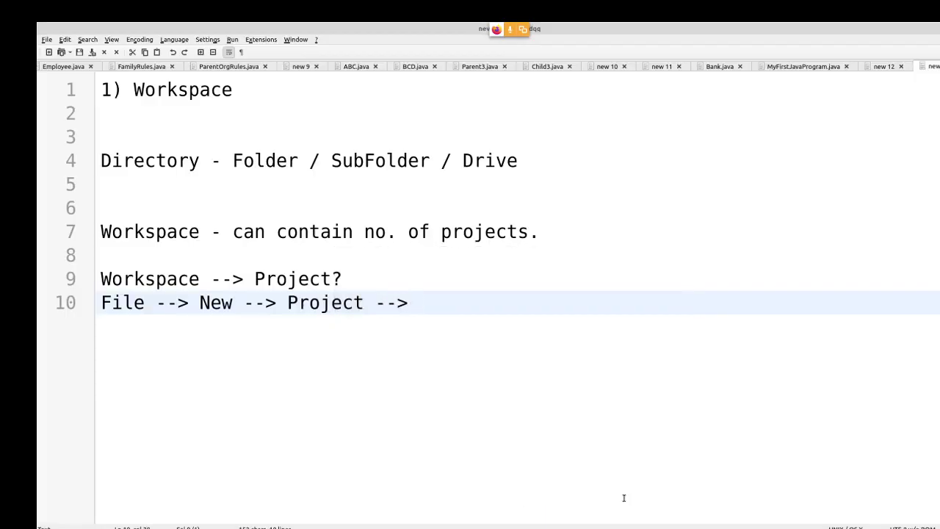
text(In Popup, Under )
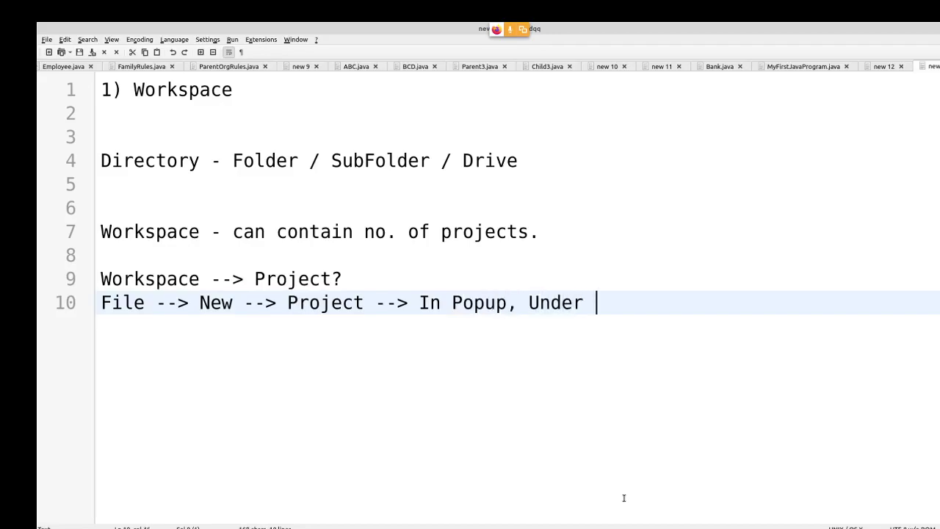
text(Java --> Java Project)
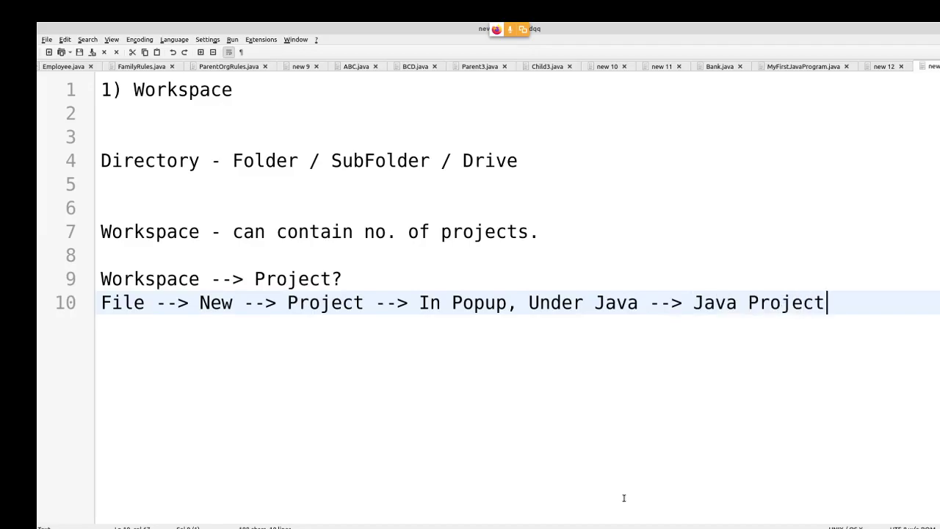
key(Return)
Back in Eclipse, name the Java project Bank and keep the default location option enabled after toggling it.
key(alt+Tab)
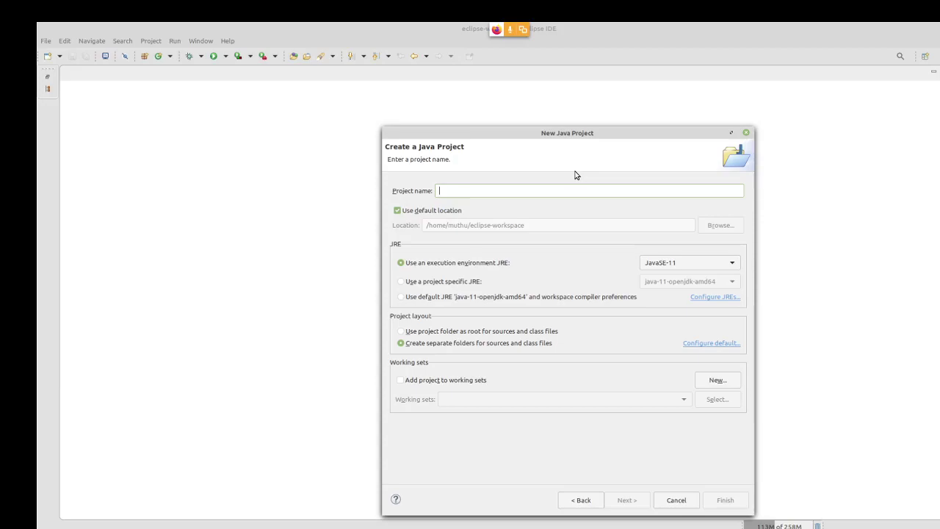
text(Bank)
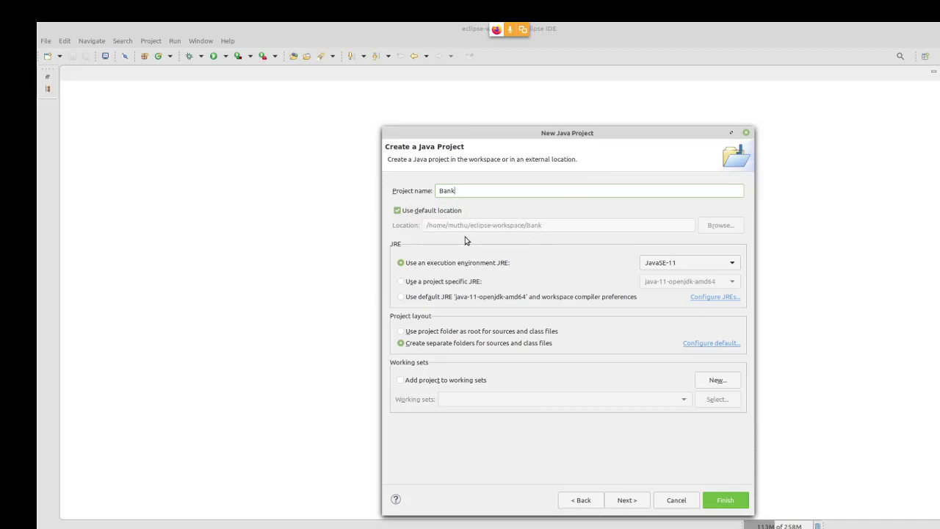
click(397, 210)
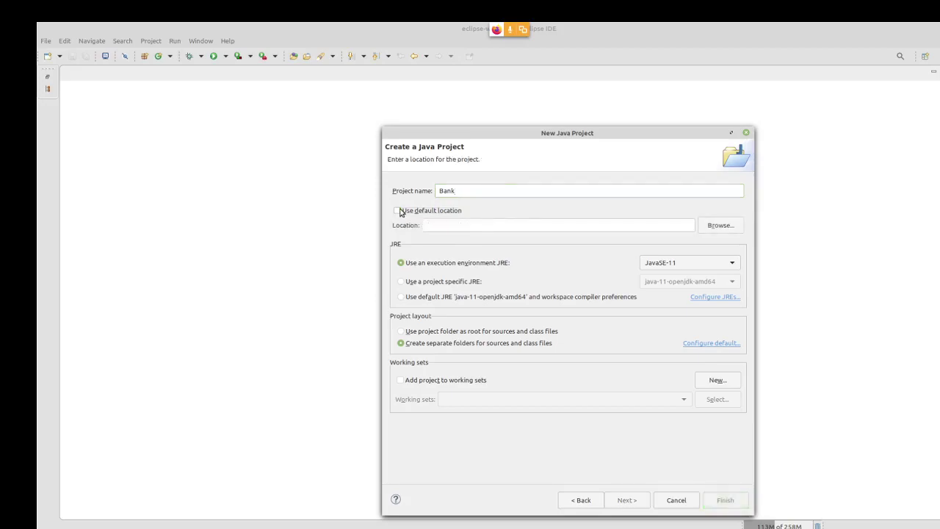
click(398, 210)
click(397, 211)
click(398, 211)
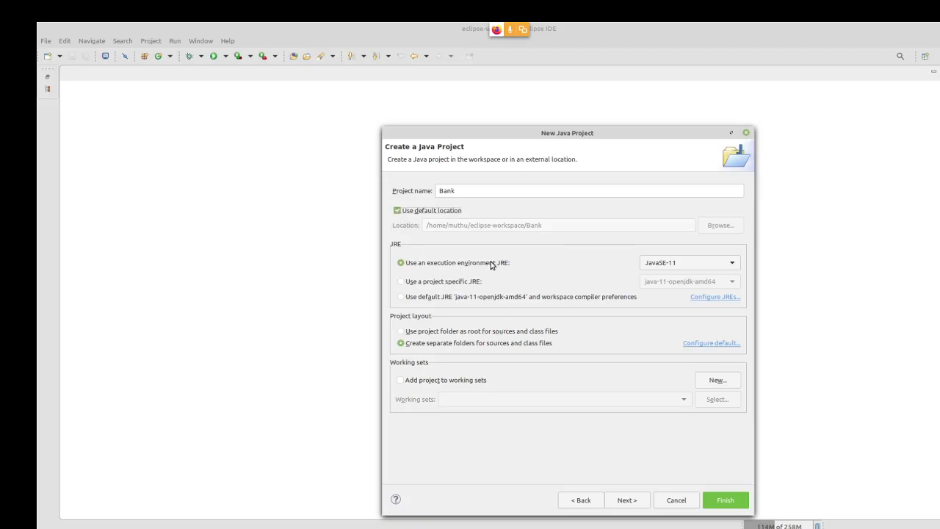
Look through the available execution environment JREs and keep JavaSE-11 for the Bank project.
click(694, 264)
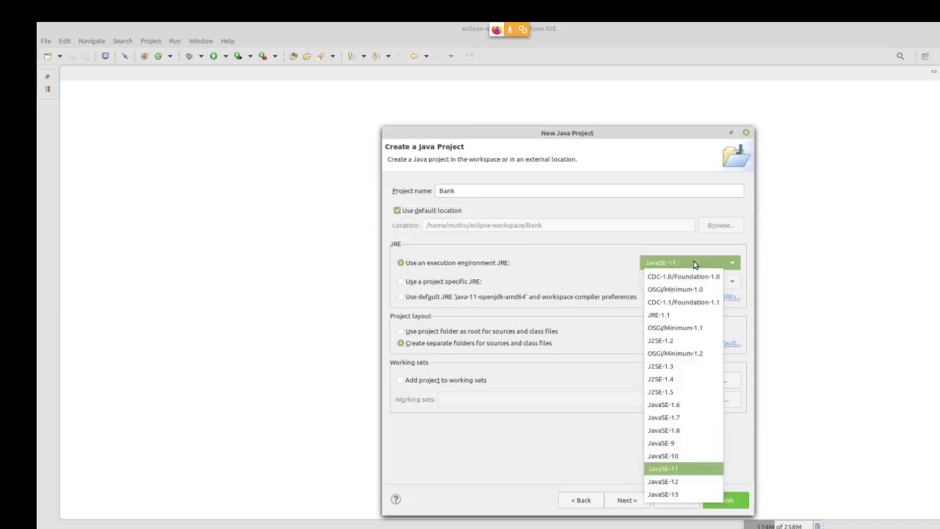
click(678, 467)
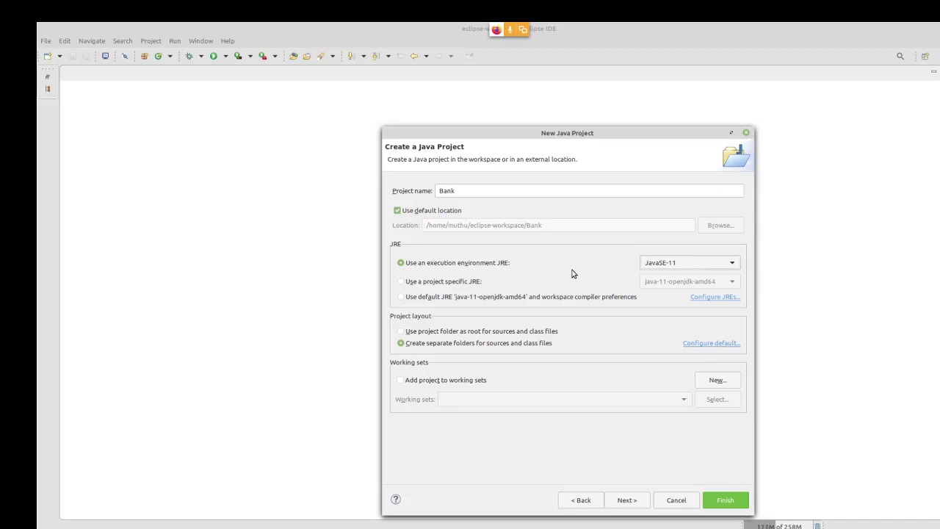
click(655, 267)
click(666, 474)
Switch to the file manager and open the Java folder inside Documents.
key(alt+Tab)
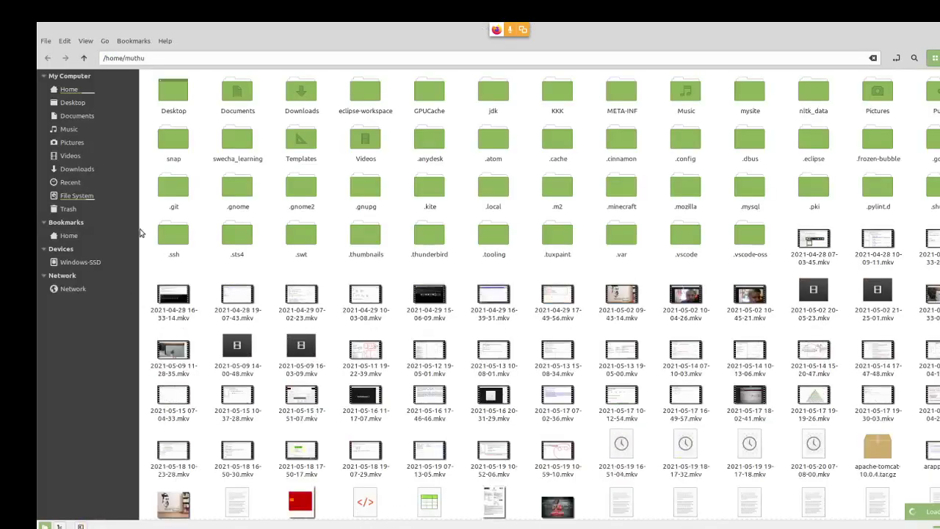
click(93, 115)
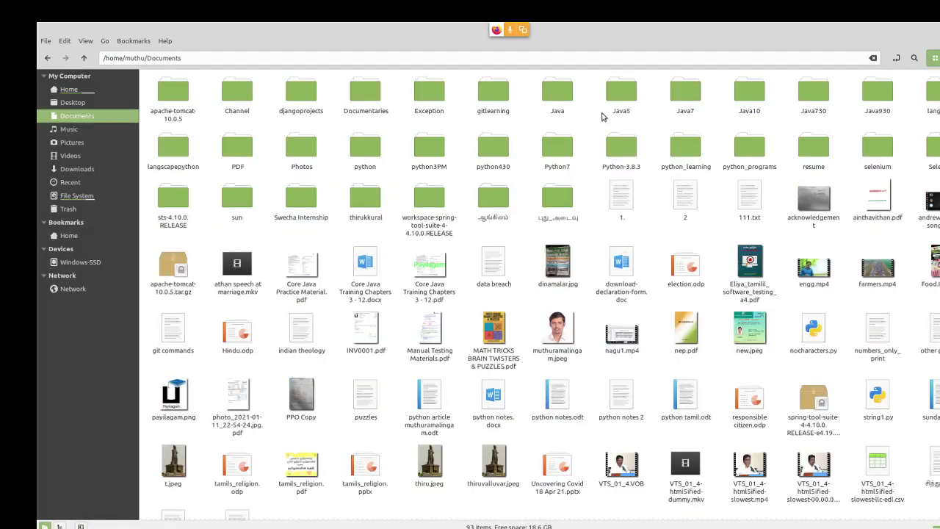
double_click(558, 92)
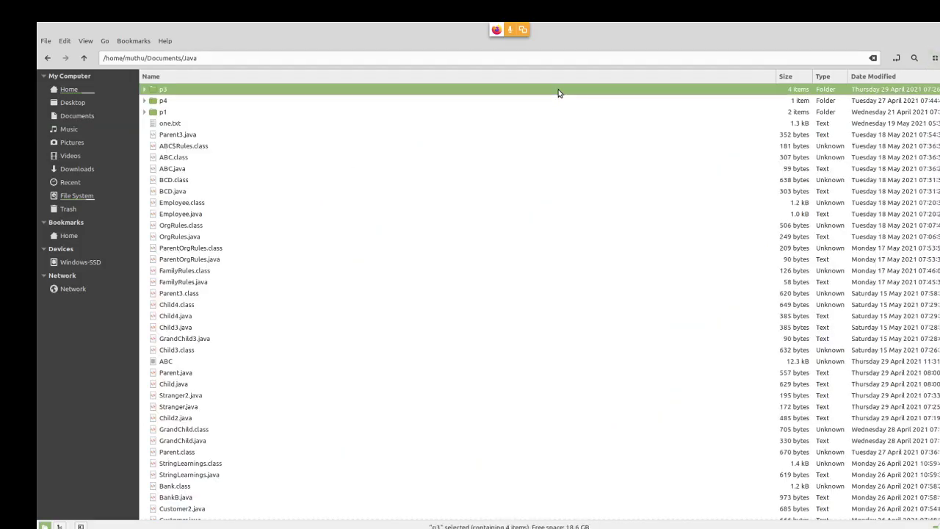
Go down the Java folder's file list to examine how .java and .class files are stored together.
click(406, 132)
key(Up)
key(Down)
key(Down)
key(Down)
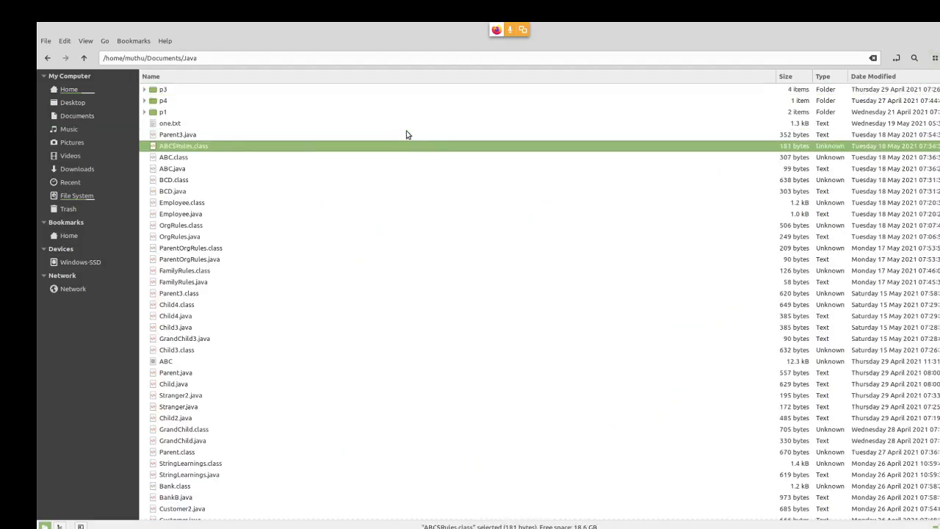
key(Down)
key(Down)
key(Down)
key(Down)
key(Down)
key(Down)
key(Down)
key(Down)
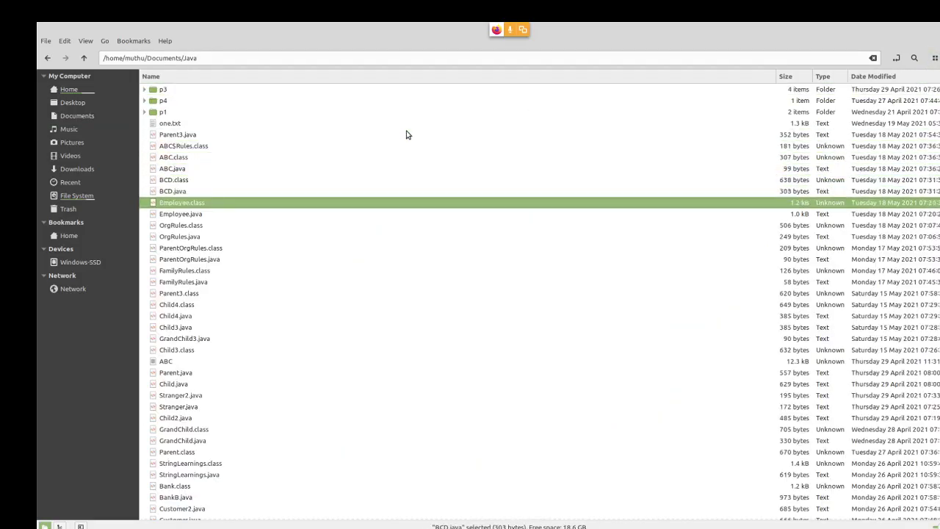
key(Down)
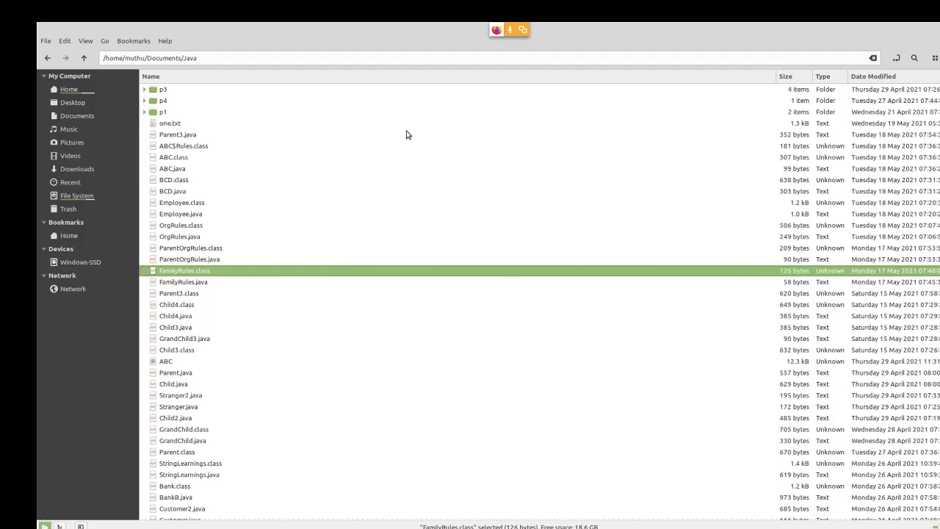
key(Down)
key(Down)
key(Down)
key(Down)
key(Down)
key(Down)
key(Down)
key(Down)
key(Down)
key(Down)
key(Down)
key(Down)
key(Down)
key(Down)
key(Down)
key(Down)
key(Down)
key(Down)
key(Down)
key(Down)
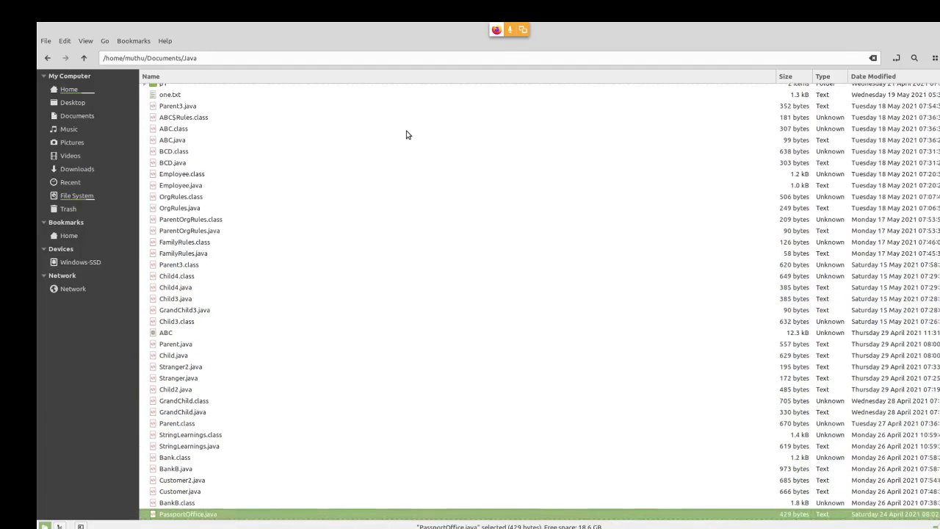
key(Down)
key(Down)
key(Down)
key(Down)
key(Down)
key(Down)
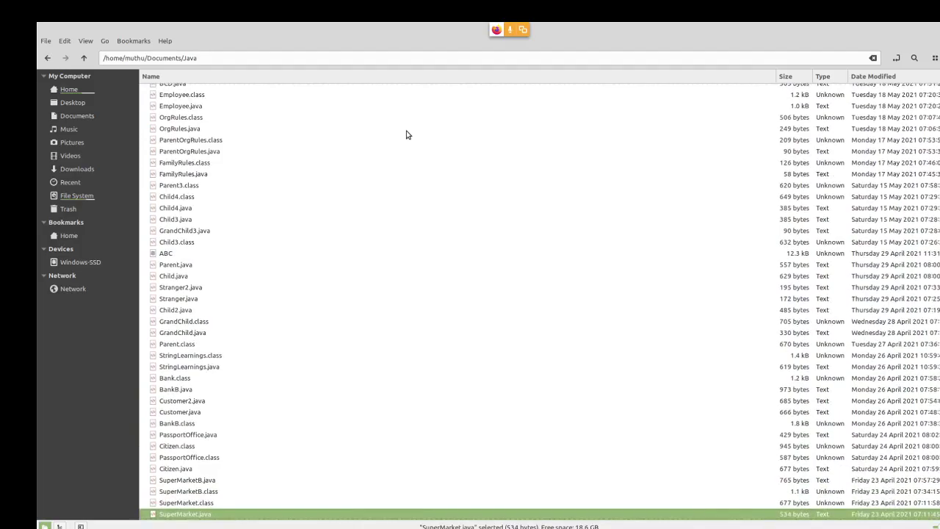
Return to the Notepadqq notes and add the lines ".java --> src (Source)" and ".class --> bin" below the project path.
key(alt+Tab)
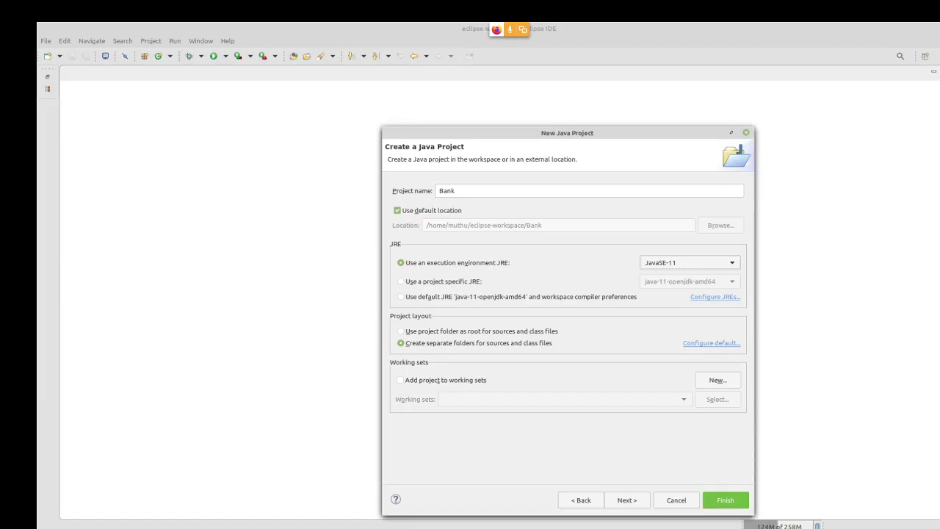
click(205, 525)
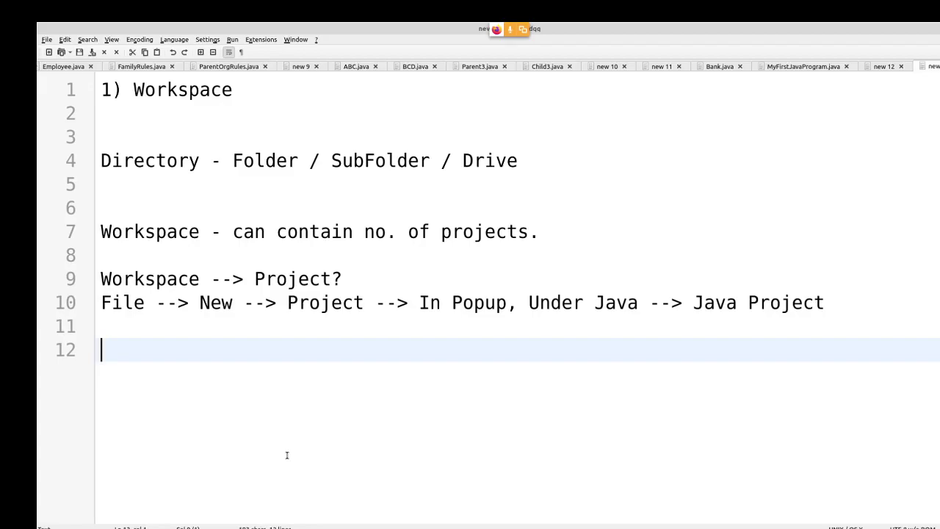
text(.jav)
text(a )
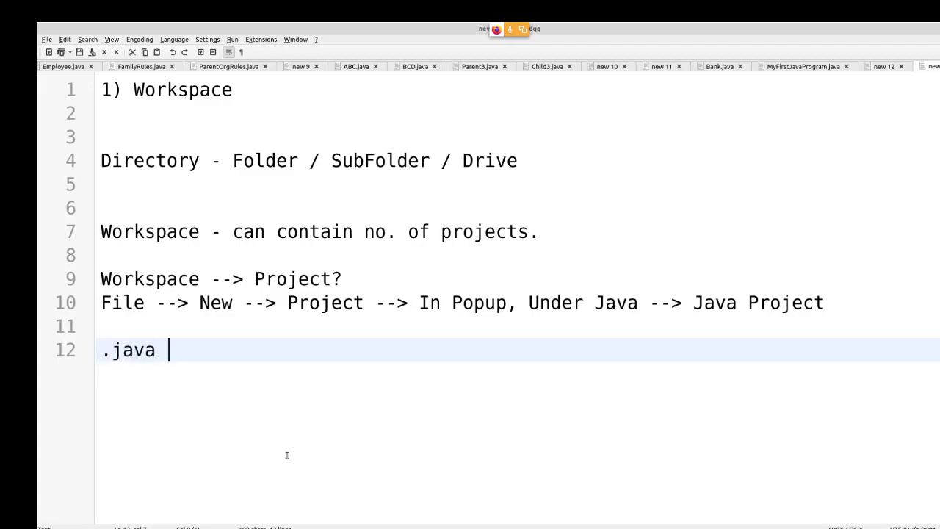
text(--> src (Source))
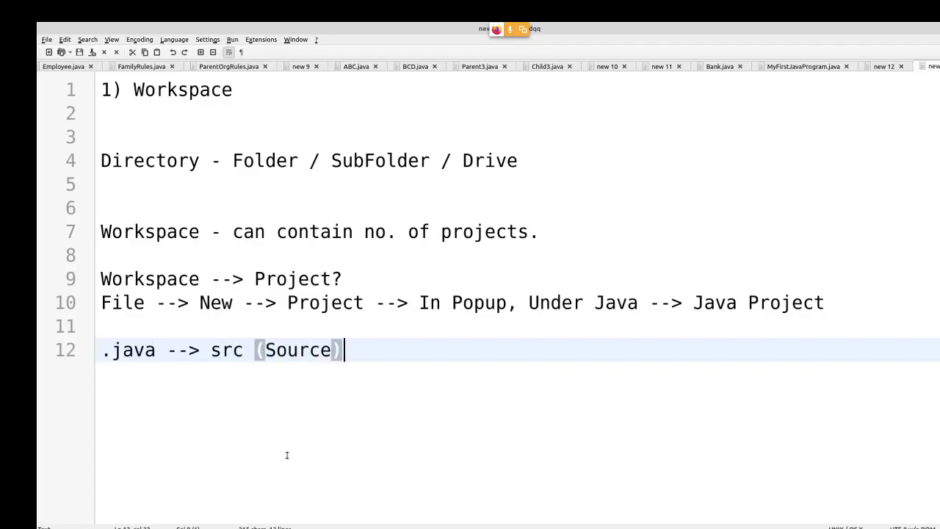
key(Return)
text(.cl)
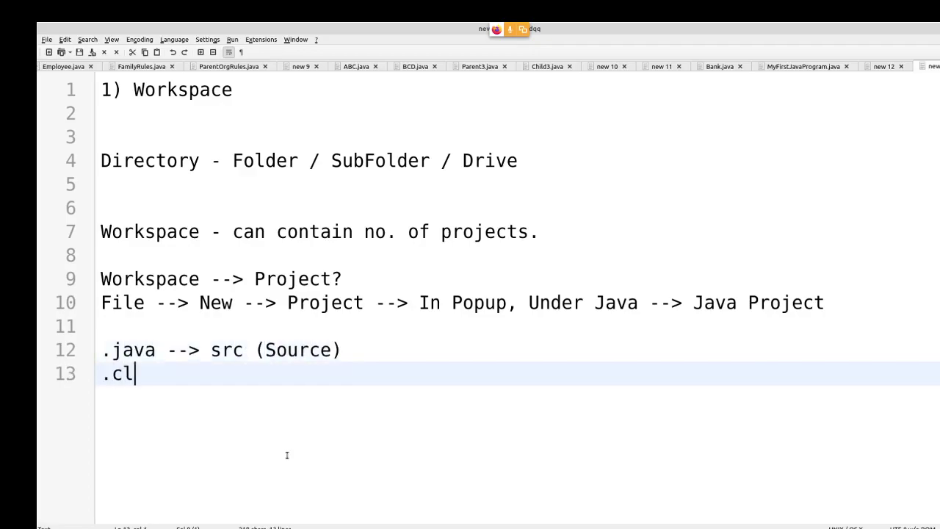
text(ass --> bin)
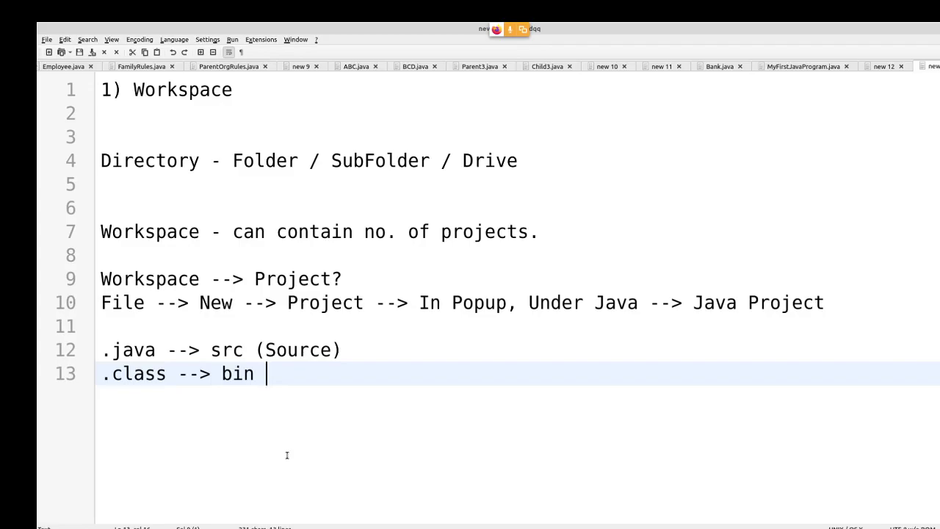
Append the word "folder" to the end of both the src and bin lines in the notes.
drag(214, 373, 282, 377)
click(390, 349)
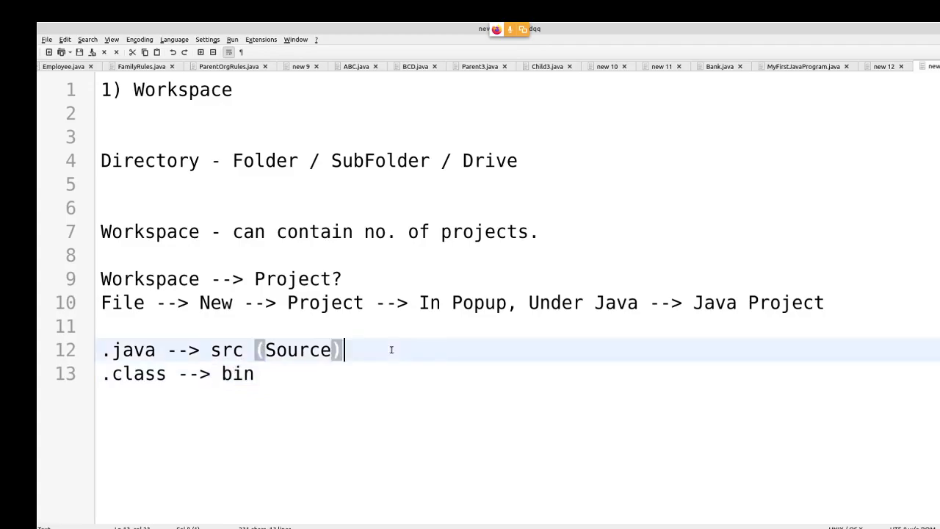
text(folder)
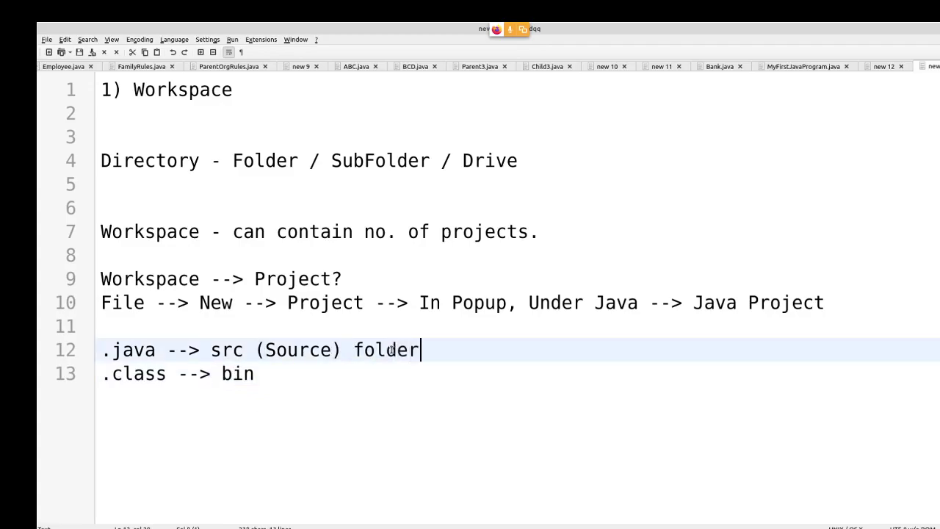
drag(207, 351, 352, 351)
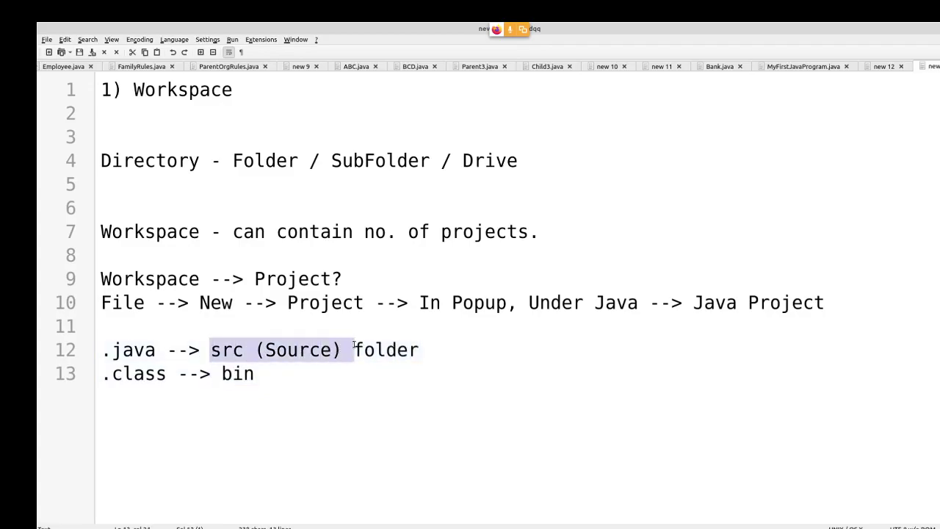
click(306, 372)
text(folder)
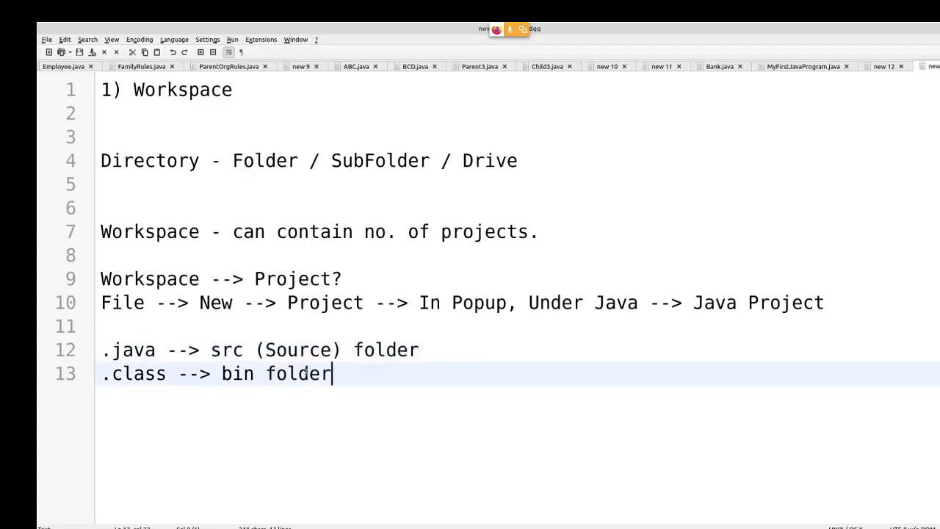
Back in Eclipse, continue to the Bank project's Java build settings and inspect its src folder in the source tree.
key(alt+Tab)
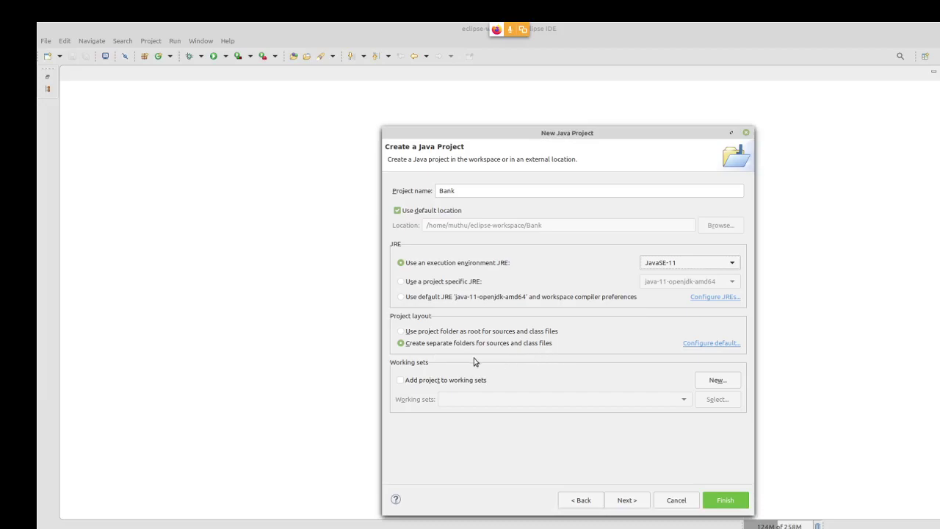
click(626, 500)
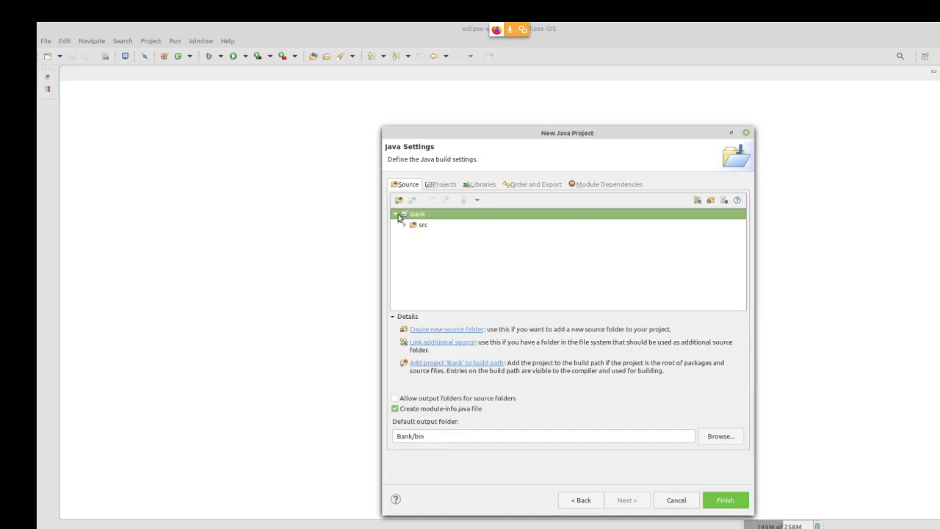
click(578, 501)
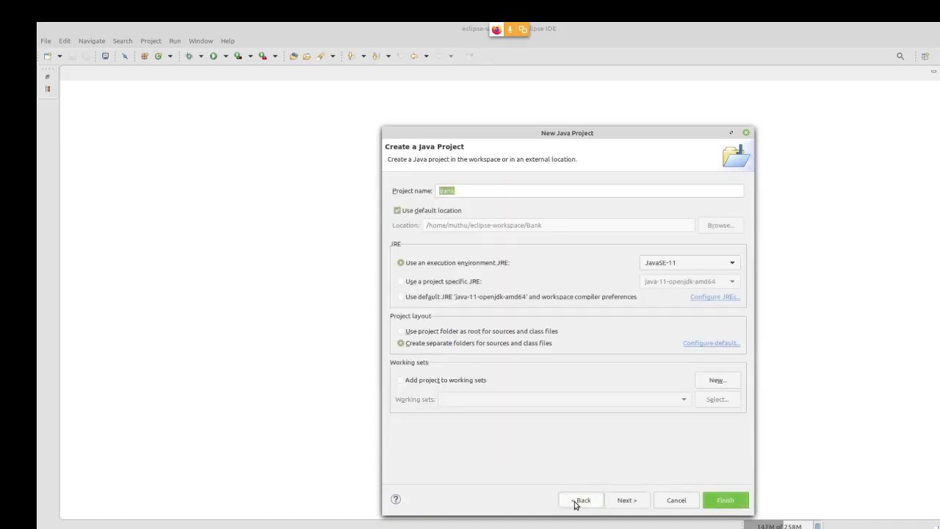
click(623, 500)
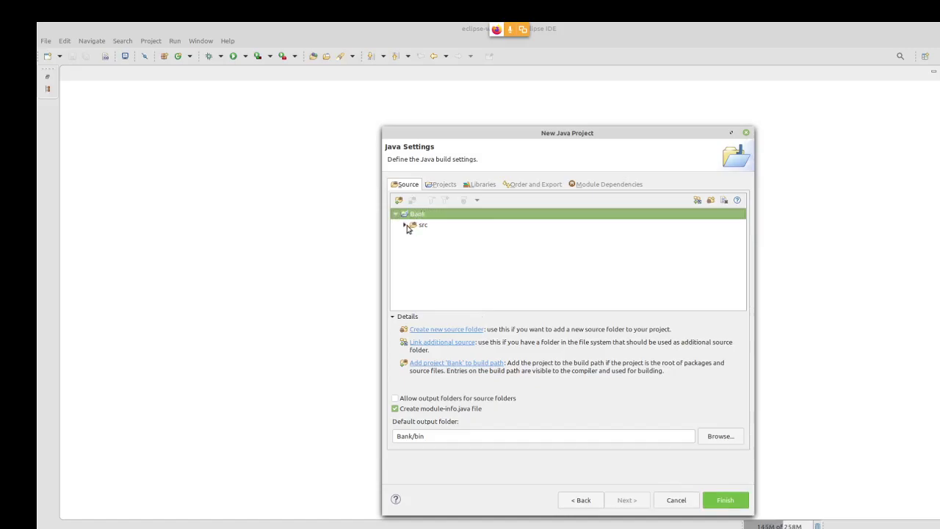
click(425, 228)
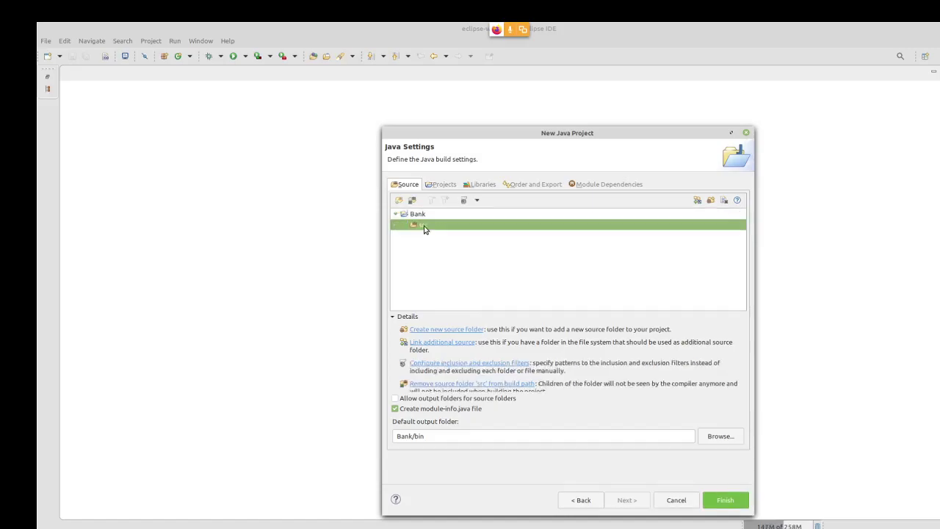
click(413, 215)
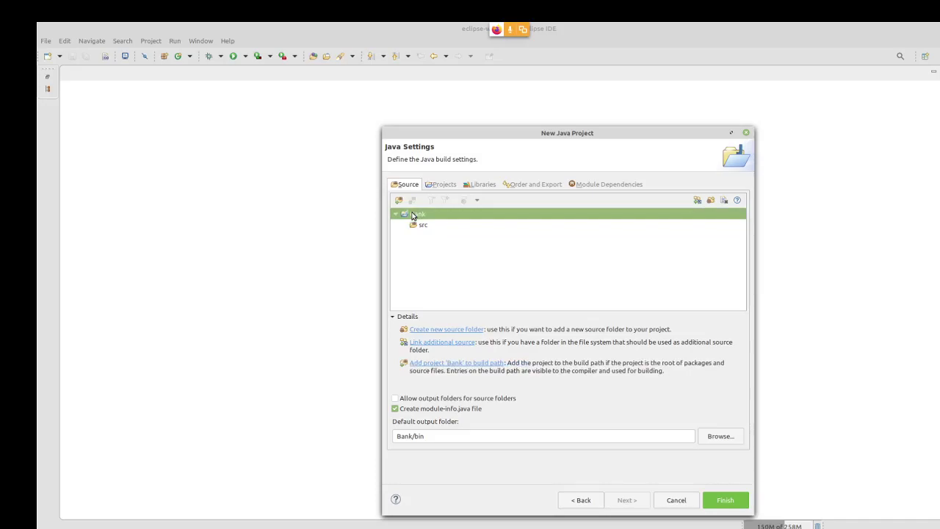
Turn off creation of the module-info.java file, check the default output folder, and finish creating the Bank project.
click(424, 413)
click(424, 413)
click(424, 413)
triple_click(423, 438)
click(442, 439)
click(723, 502)
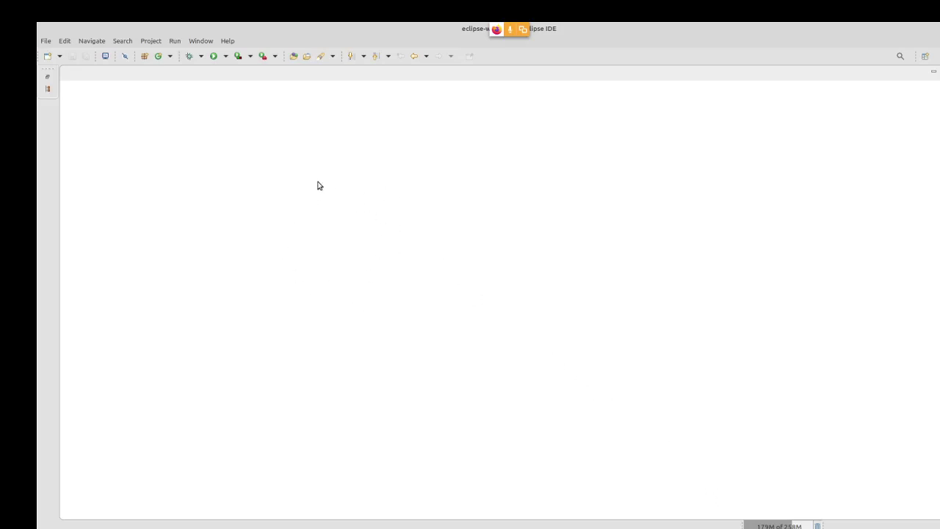
Show the Package Explorer view to list the projects in the workspace.
click(201, 44)
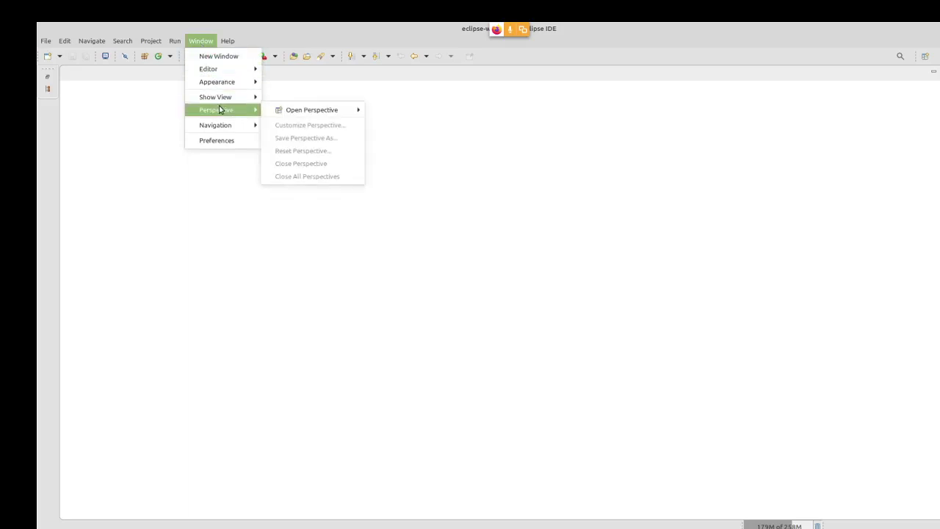
mouse_move(227, 98)
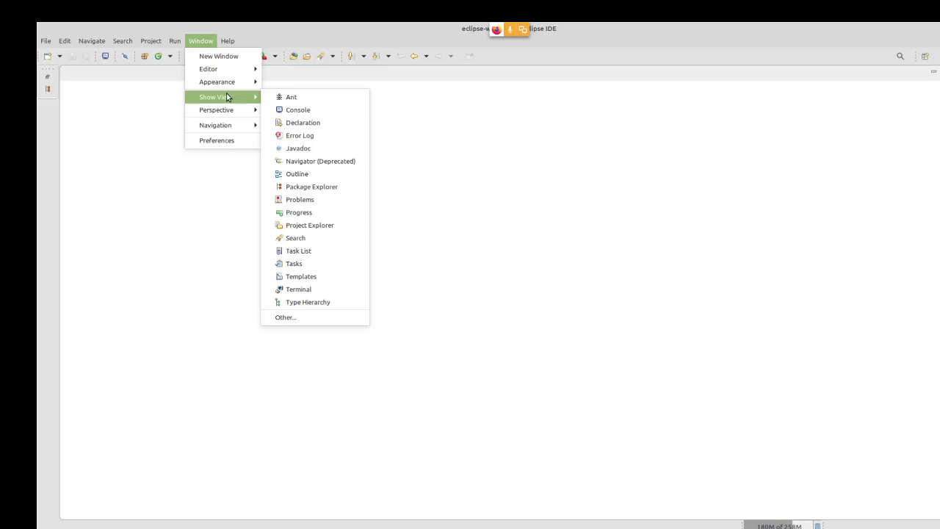
click(326, 187)
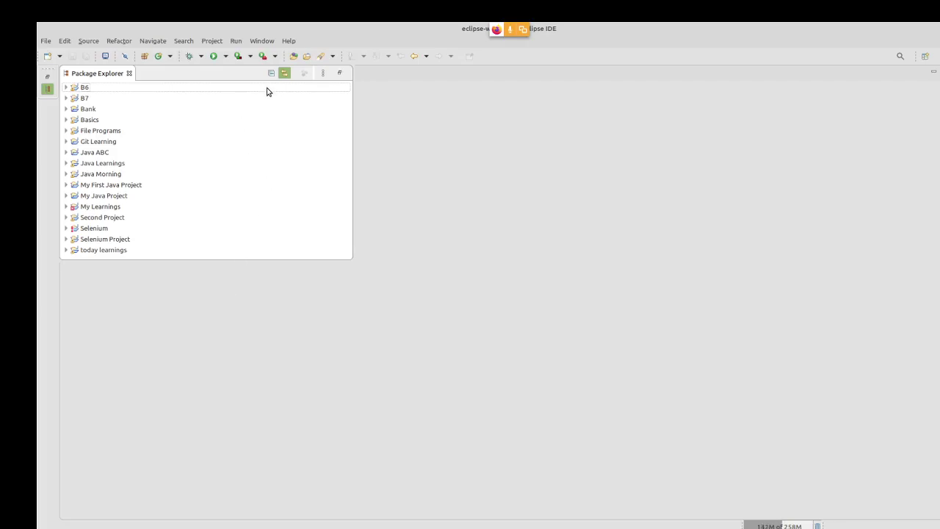
Switch to the Notepadqq notes and add the line "Window --> Show View --> Package Explorer" a few lines below the bin folder line.
key(alt+Tab)
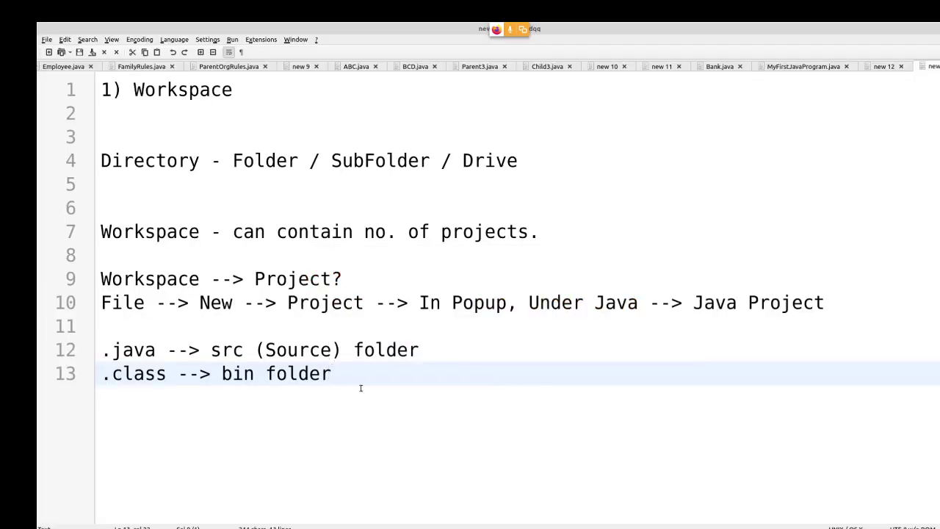
key(Return)
key(Return)
key(Return)
text(Window --> Show View --> Package e)
key(BackSpace)
text(Explorer)
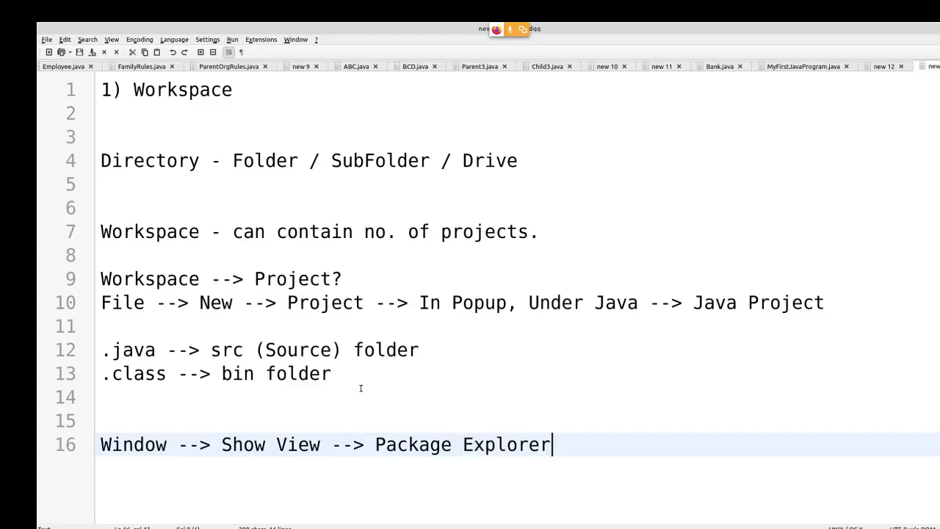
Switch to the file manager and browse the Documents, Pictures, Videos, Downloads, Recent, Desktop and Music locations to compare how files are organised.
key(alt+Tab)
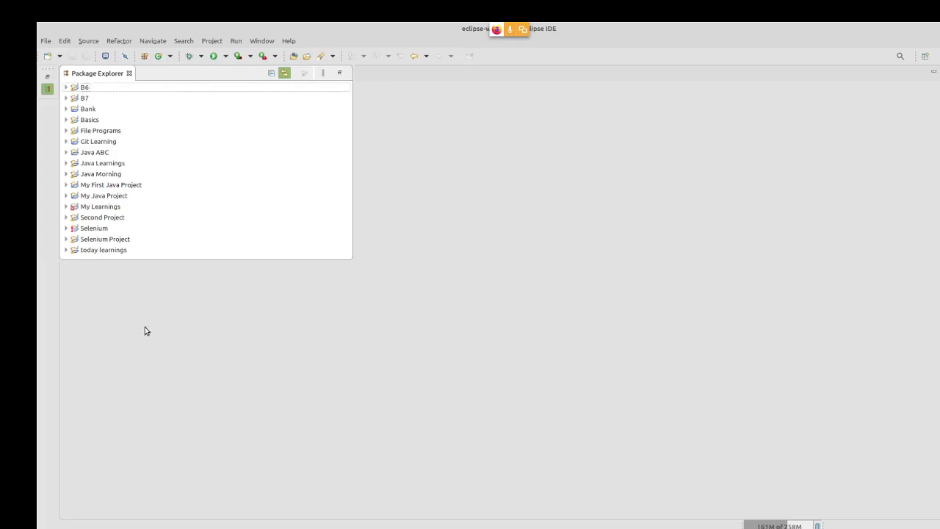
click(96, 526)
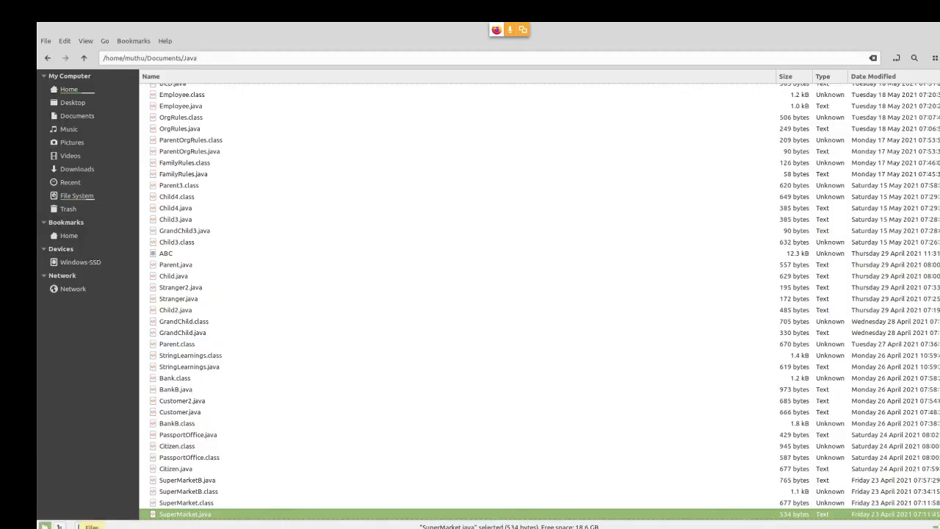
click(83, 115)
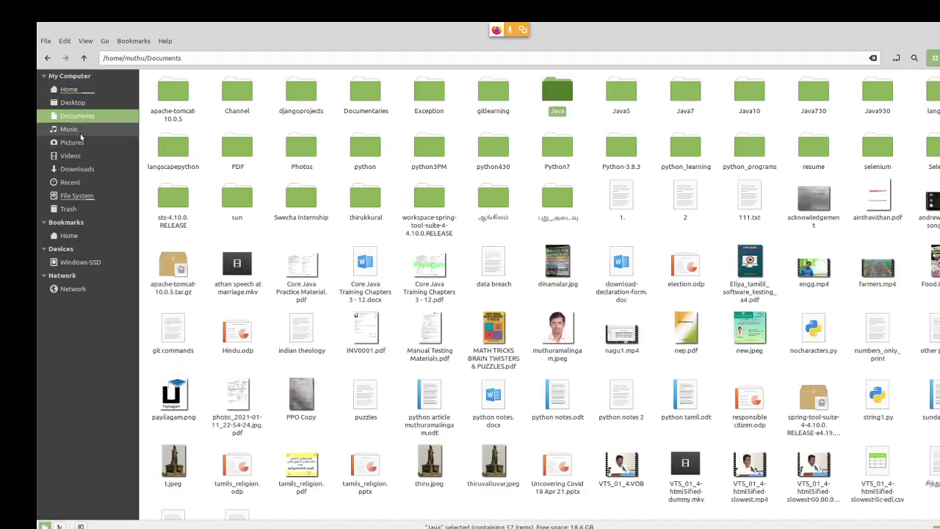
click(80, 142)
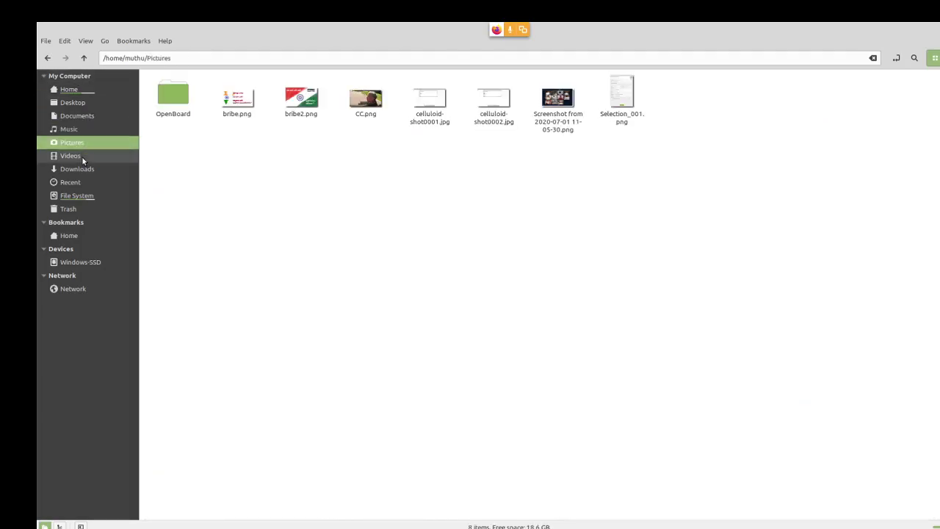
click(83, 157)
click(82, 168)
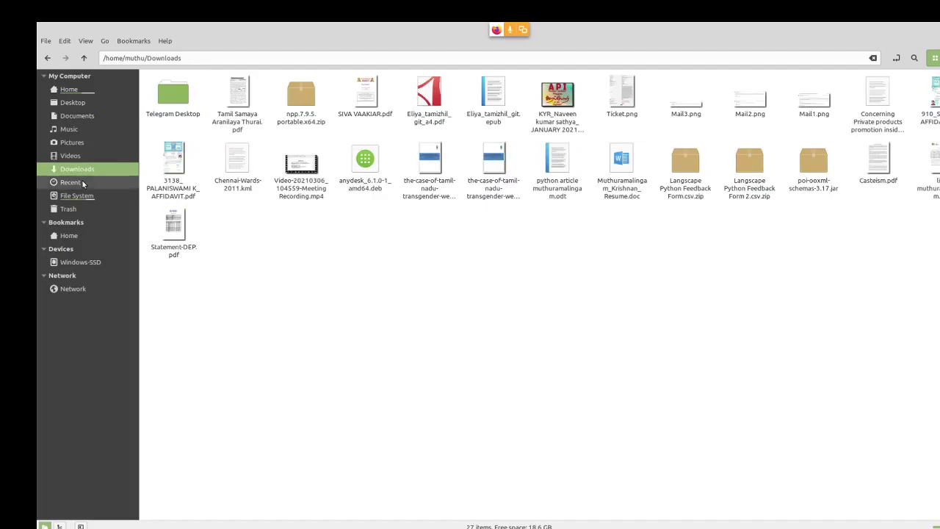
click(83, 183)
click(79, 104)
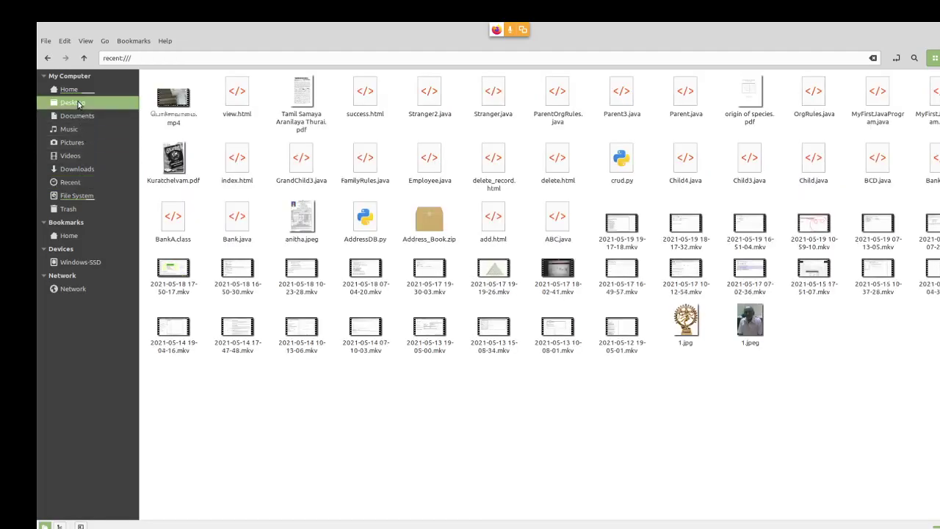
click(77, 116)
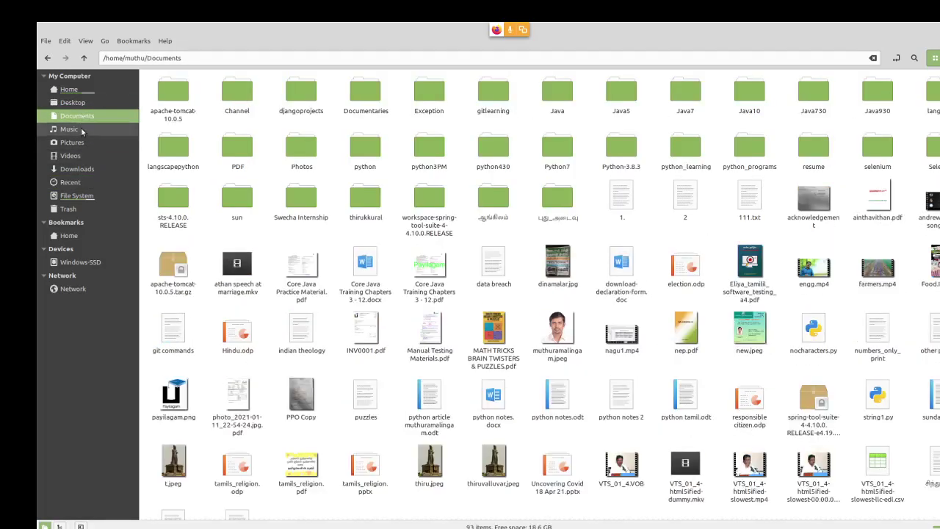
click(81, 130)
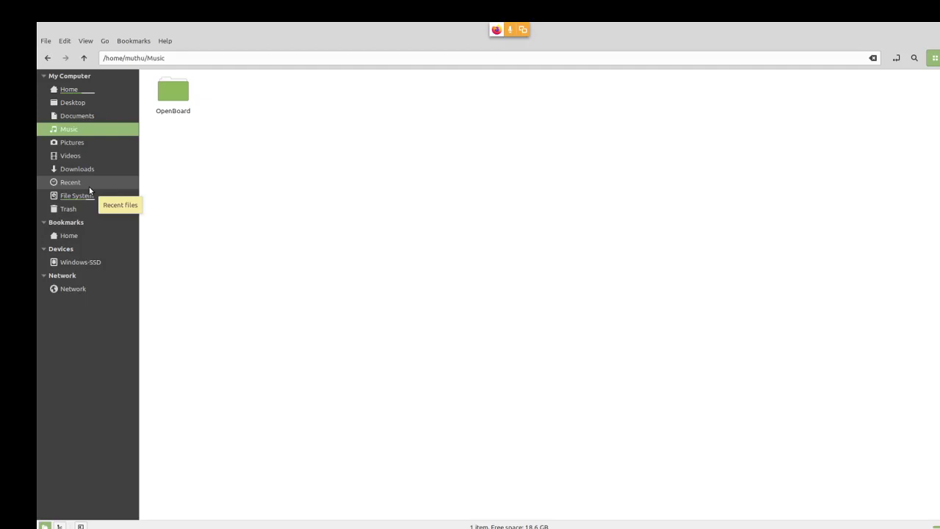
click(75, 141)
click(76, 118)
click(73, 142)
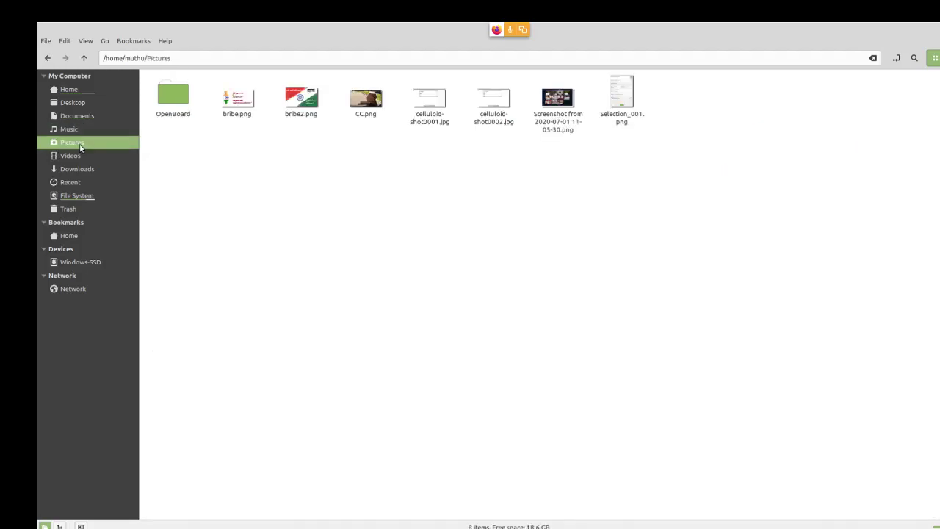
click(78, 166)
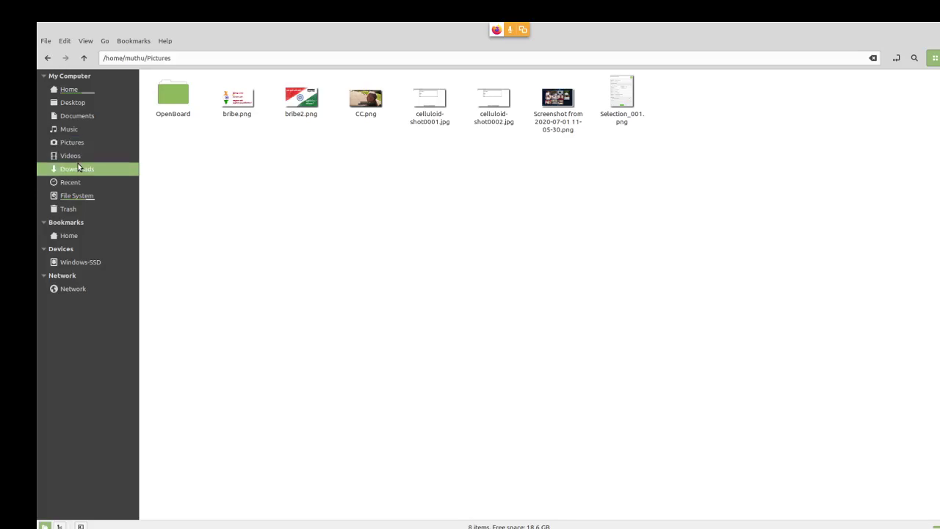
click(73, 135)
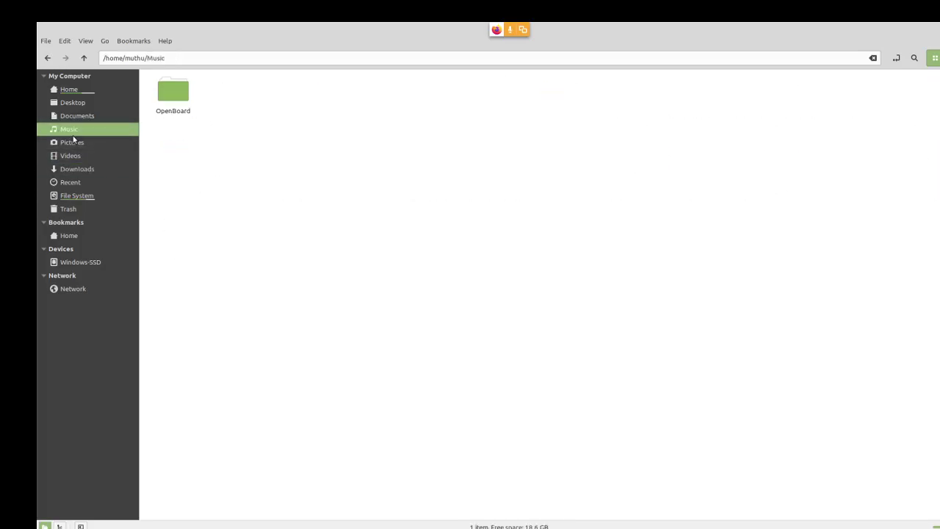
click(87, 117)
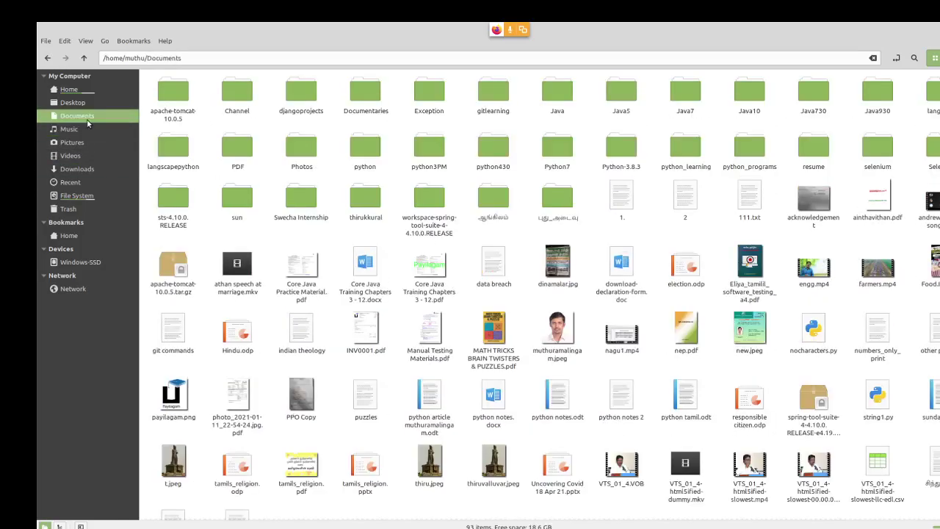
Return to Eclipse, expand the Bank project and its JRE System Library, and examine the listed modules such as java.base and java.compiler.
key(alt+Tab)
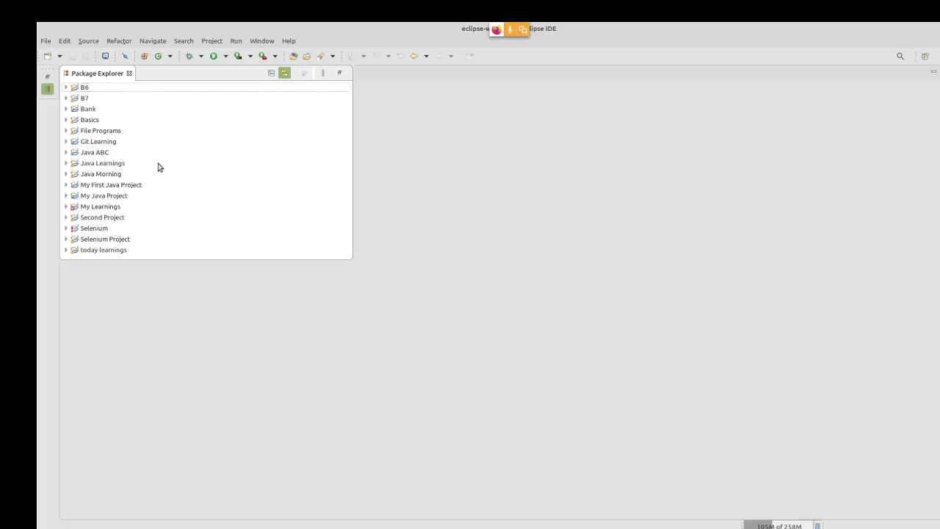
double_click(80, 110)
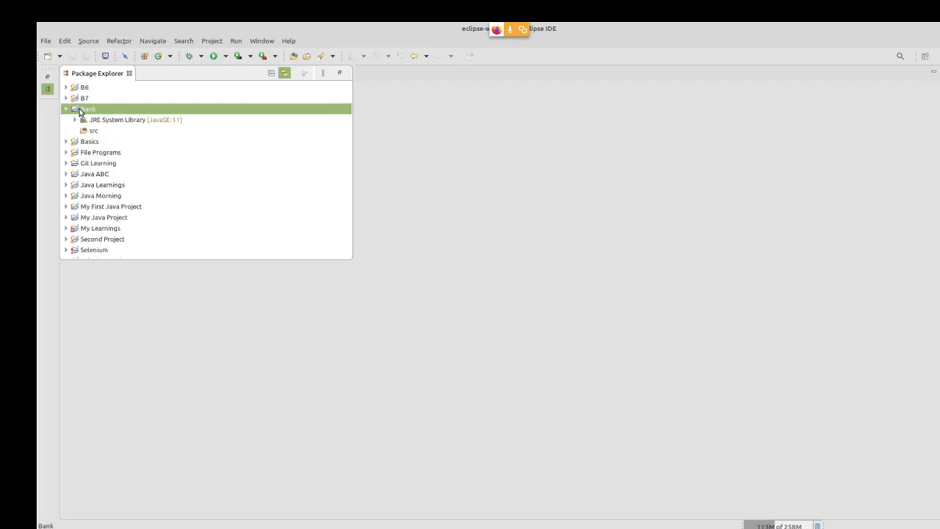
click(103, 122)
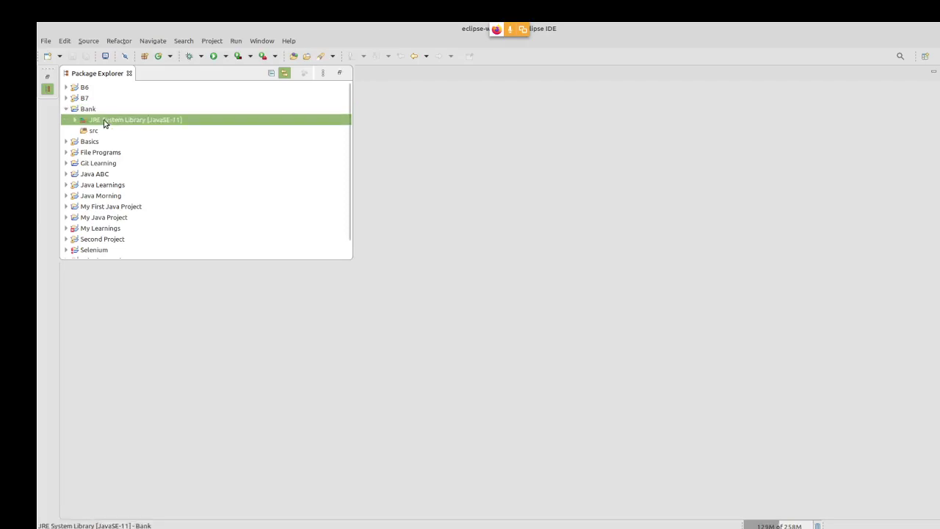
click(75, 121)
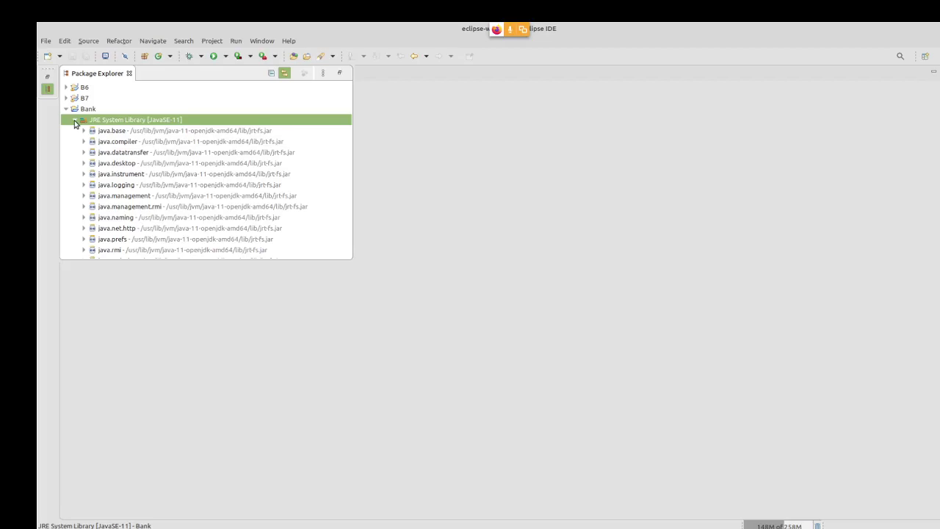
click(165, 161)
click(195, 188)
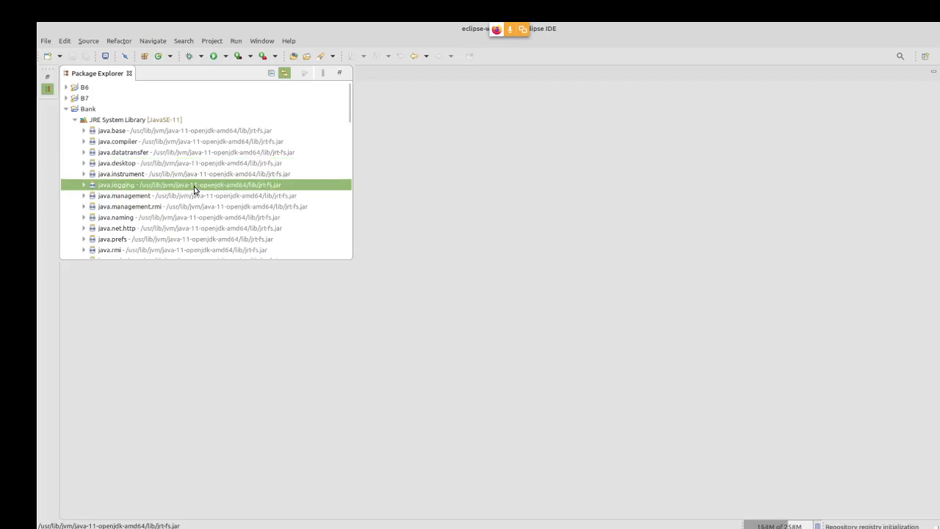
click(163, 132)
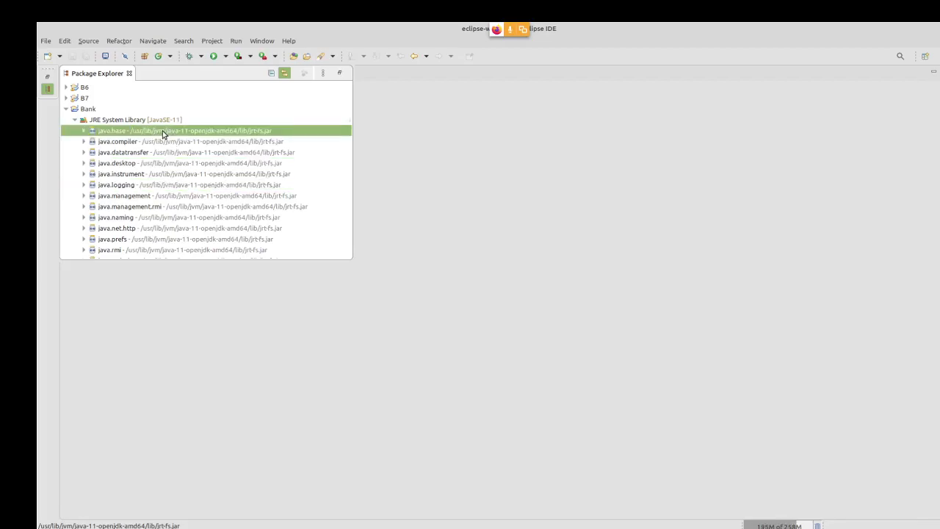
click(154, 143)
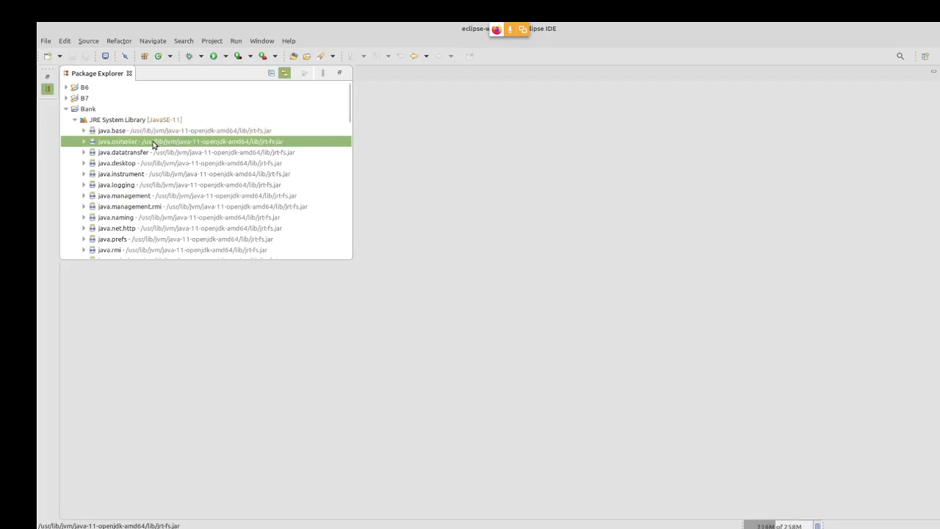
View the properties of the java.compiler module and close them without applying changes.
right_click(154, 145)
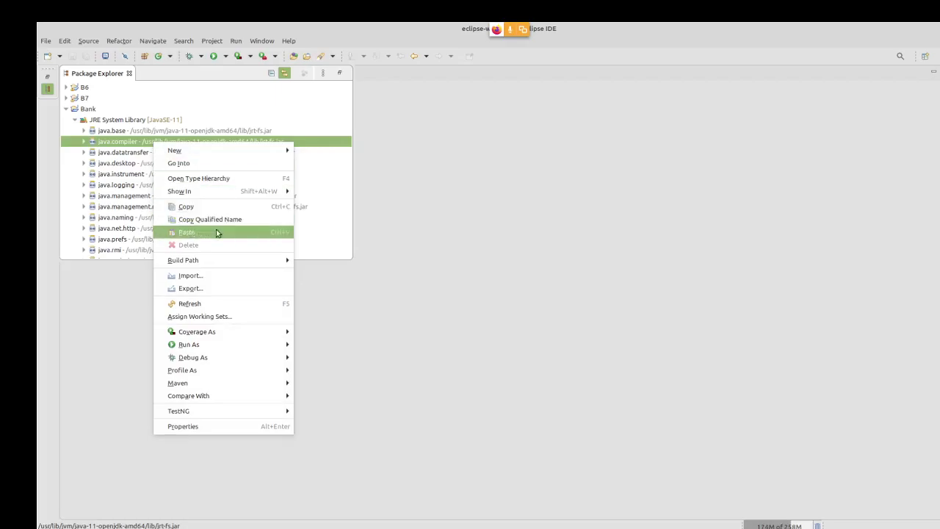
mouse_move(217, 193)
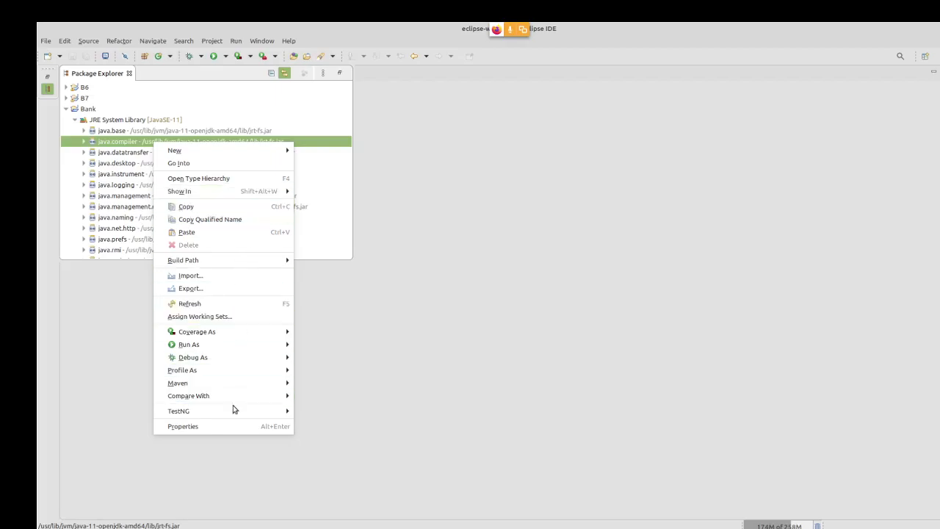
click(218, 431)
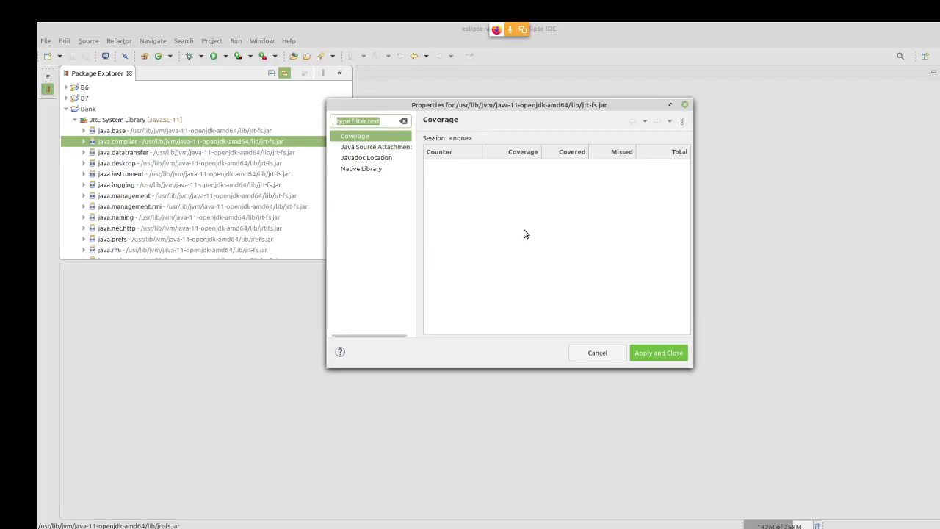
click(598, 357)
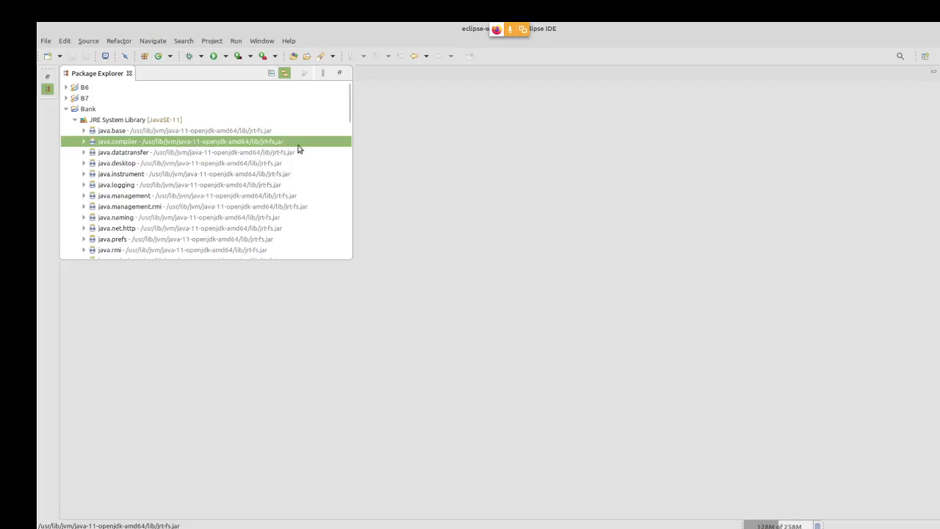
Back in the Notepadqq notes, add blank lines at the end and write ".JAR --> Java Archive Files" below the Package Explorer line.
key(alt+Tab)
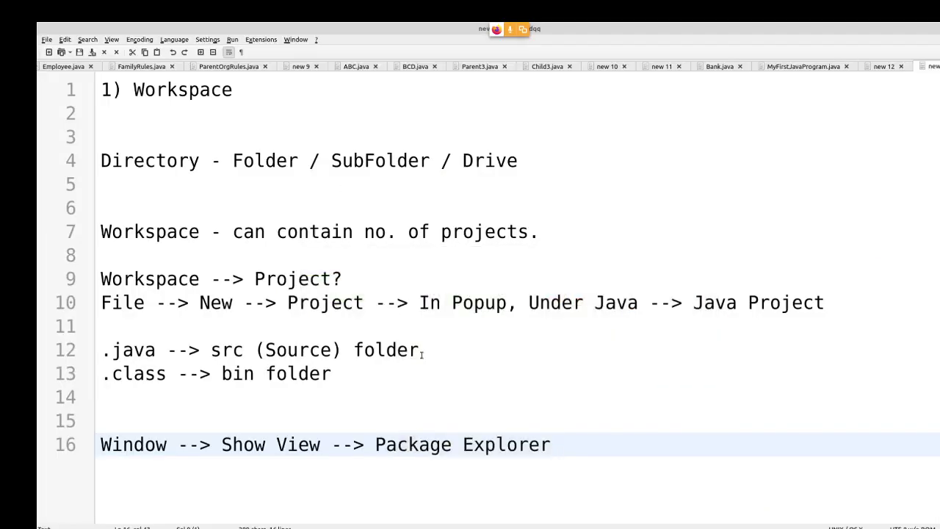
key(Return)
key(Return)
key(Return)
key(Return)
key(Return)
key(Return)
key(Return)
key(Return)
key(Return)
key(Return)
key(Return)
key(Return)
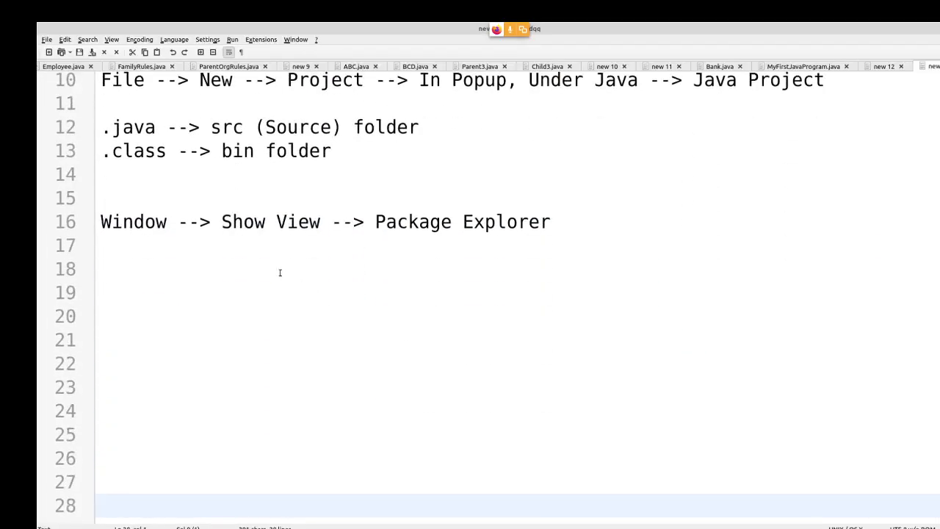
click(220, 255)
key(Down)
key(Down)
text(.JAR --> )
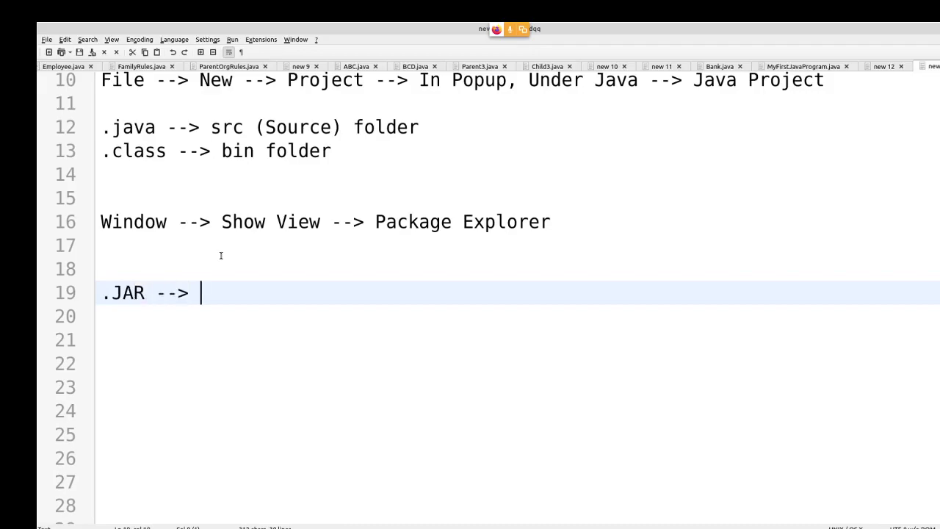
text(Java Archive Files)
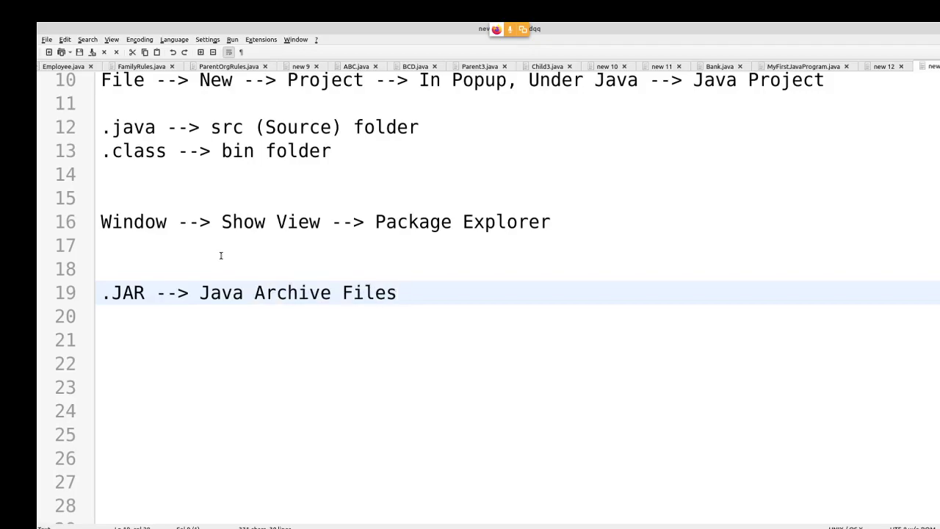
Add the line "Archive - Old" below the .JAR note, followed by two line breaks.
key(Return)
key(Return)
text(ARch)
key(BackSpace)
key(BackSpace)
key(BackSpace)
text(rchive - Old)
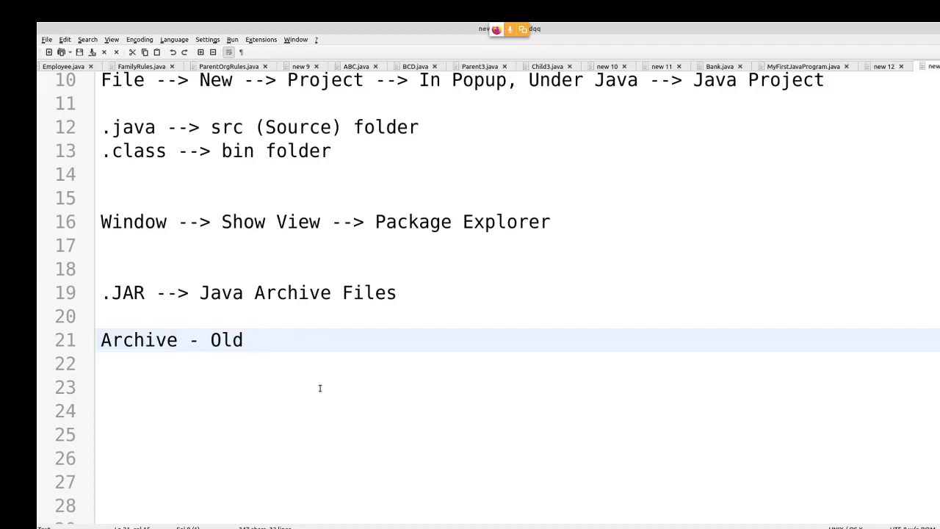
key(Return)
key(Return)
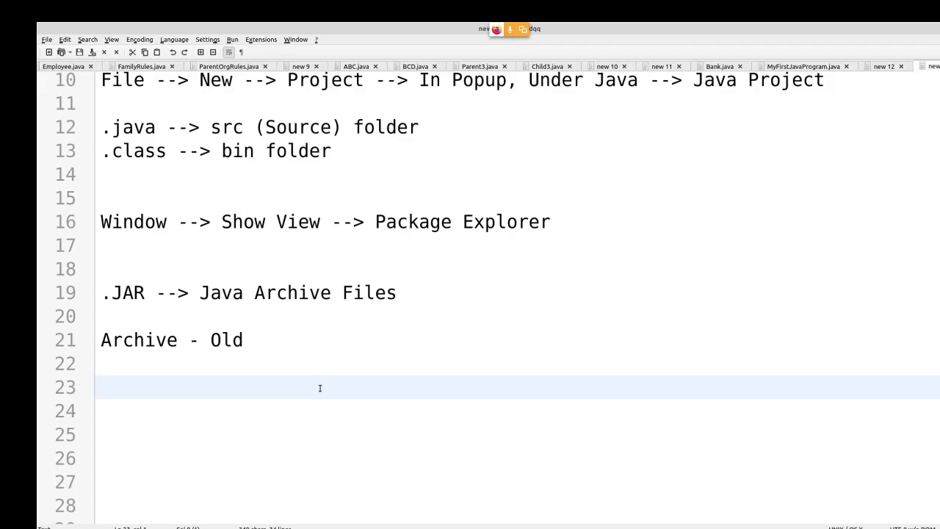
Write the note ".JAR --> Equivalent to Zip Files" below "Archive - Old", followed by two line breaks.
text(.JAR --> Equivale)
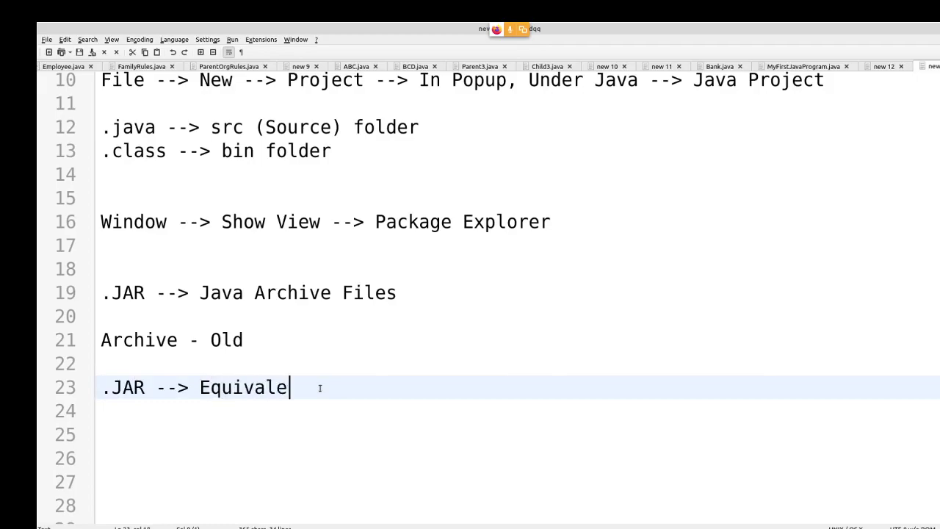
text(nt to Zip File)
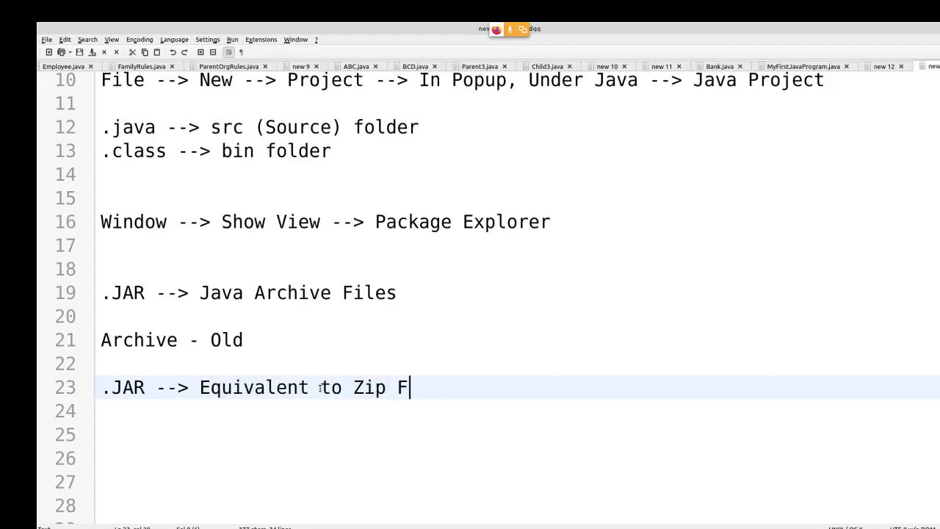
key(BackSpace)
text(s)
key(Return)
key(Return)
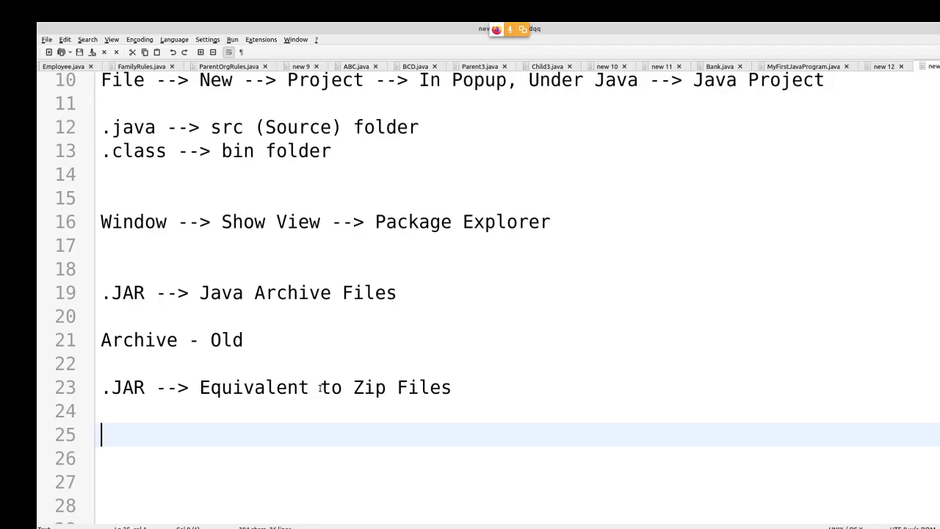
Add the note ".JAR --> Java Files (.class files)" below the Zip Files line and highlight it.
text(.JAR -->)
text(Java F)
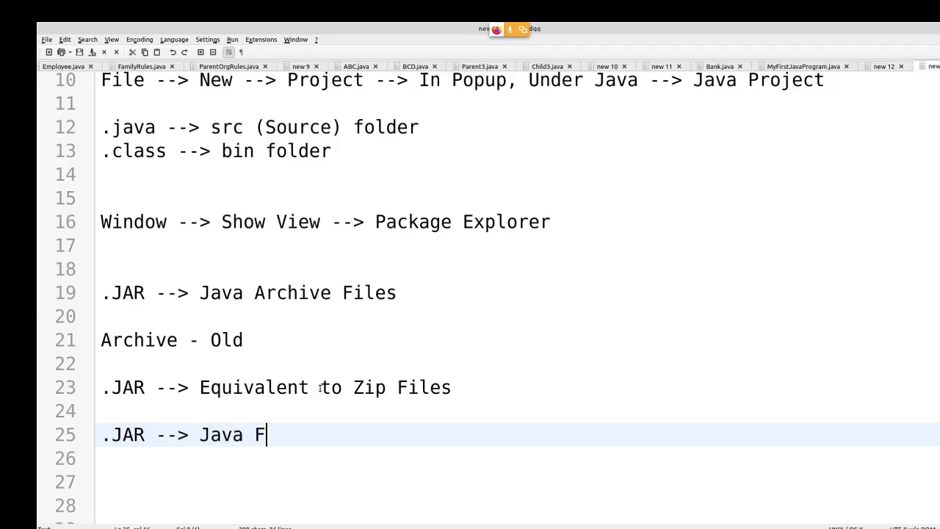
text(iles (.class files))
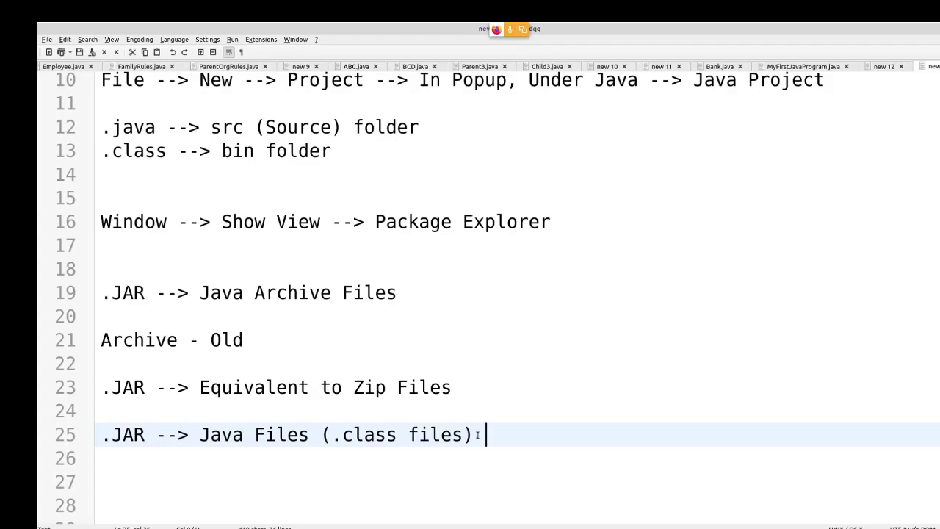
drag(483, 435, 66, 446)
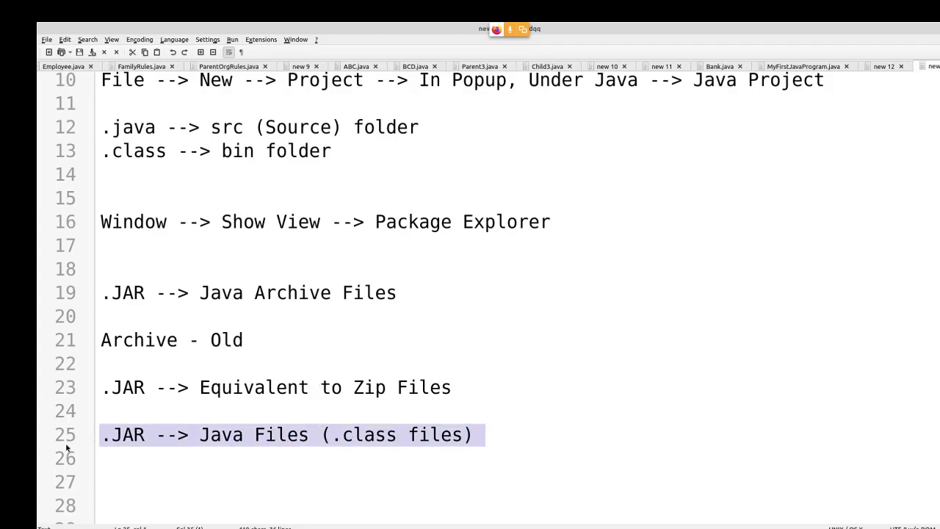
Switch to Eclipse and examine the java.datatransfer module and its JAR path in the Bank project's JRE System Library.
key(alt+Tab)
key(alt+Tab)
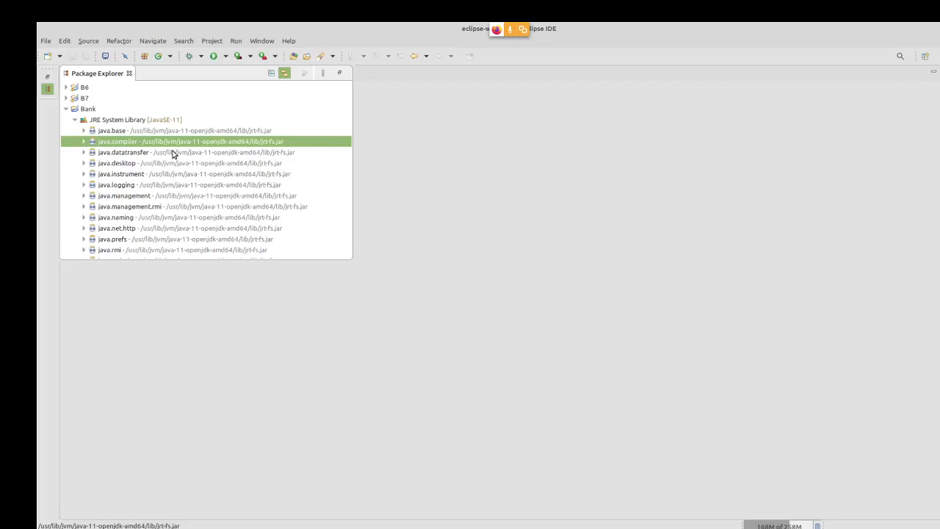
click(191, 196)
click(156, 153)
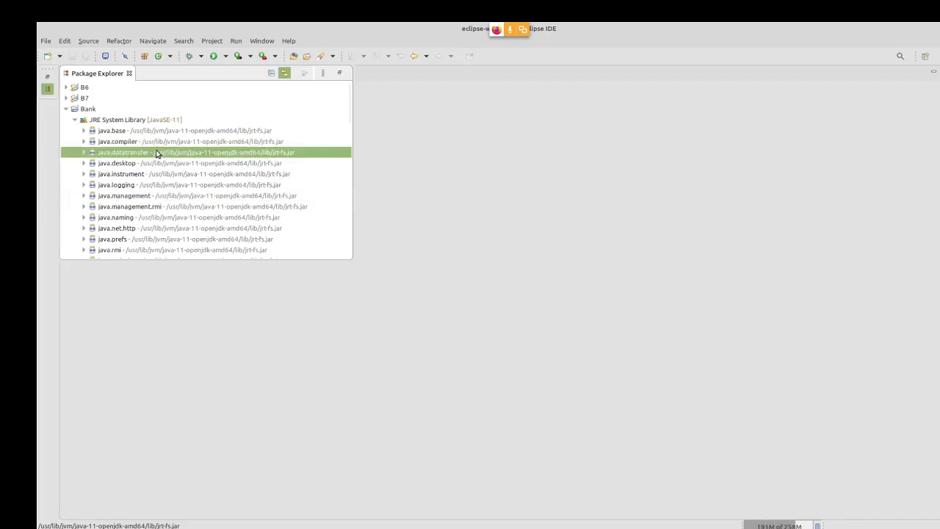
Return to the Notepadqq notes, add blank lines after the ".class files" line, and write "Selenium" on line 27.
key(alt+Tab)
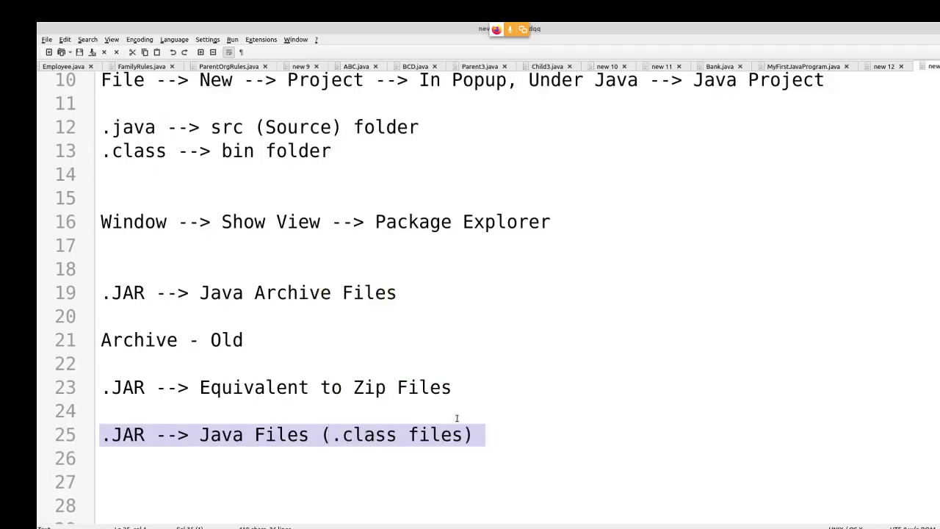
click(486, 436)
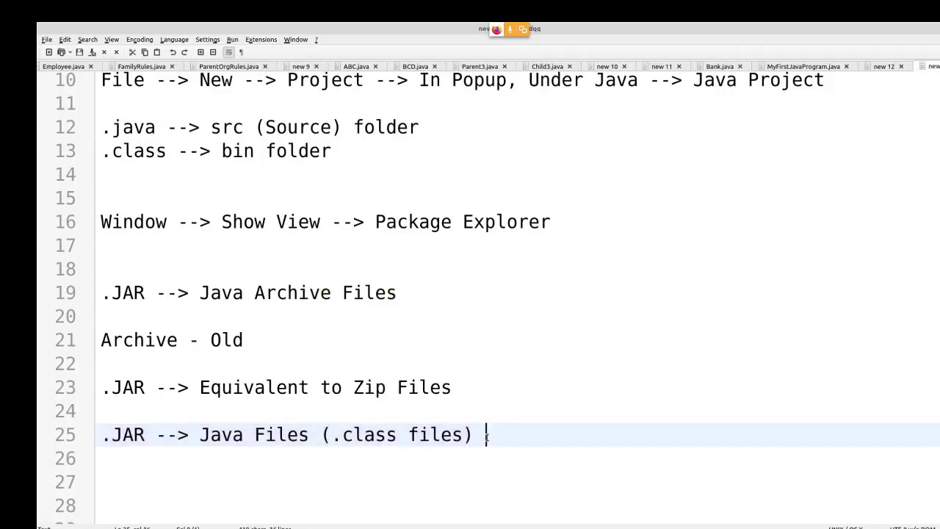
key(Return)
key(Return)
key(Return)
key(Return)
key(Return)
key(Return)
key(Return)
key(Return)
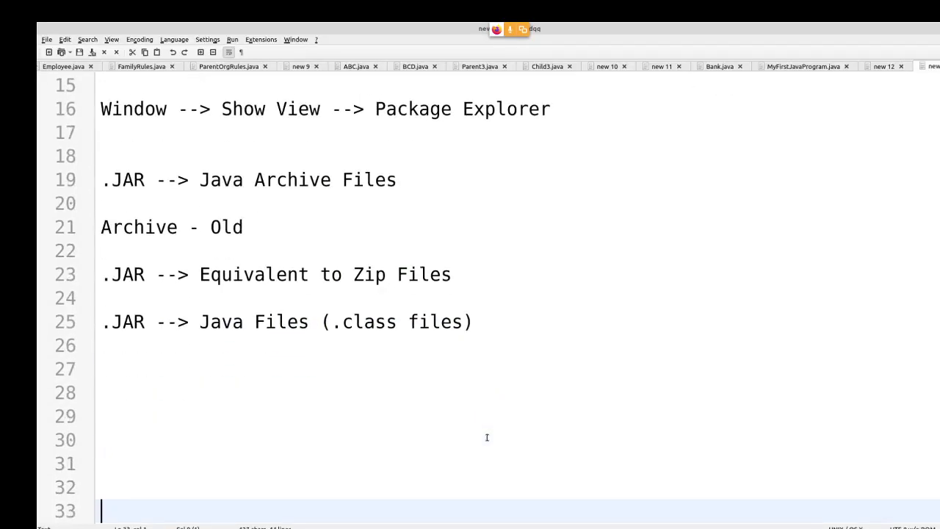
click(235, 385)
key(BackSpace)
text(Selenium)
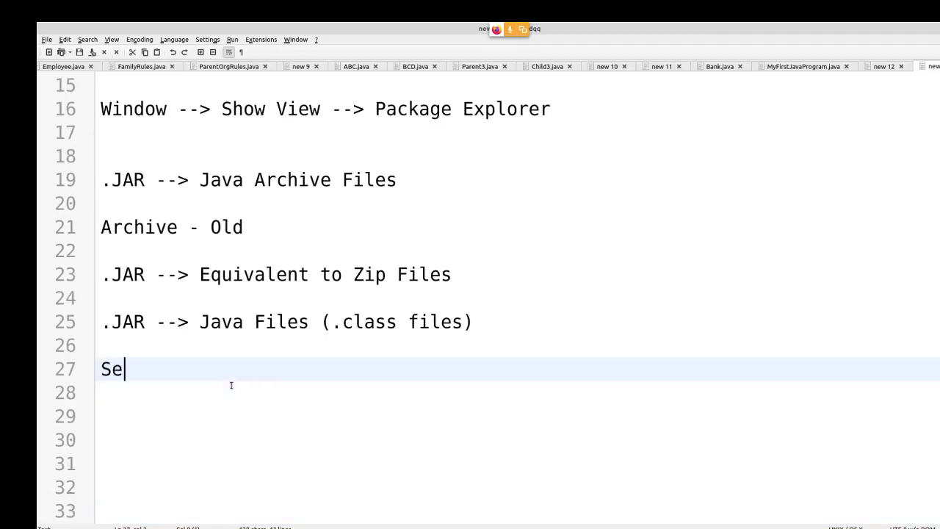
Add "SpringBoot" two lines below Selenium, and highlight each of the two names.
key(Return)
key(Return)
text(SprintB)
key(BackSpace)
key(BackSpace)
text(gBoot)
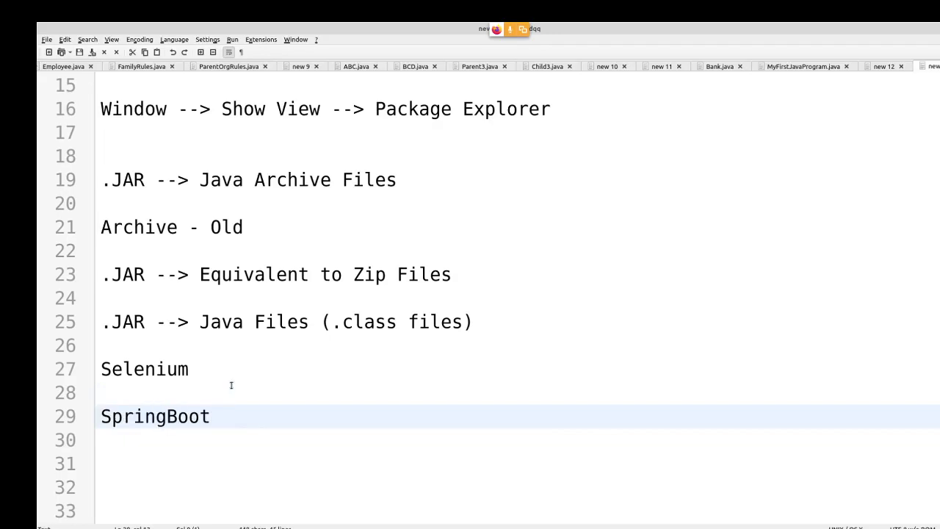
drag(223, 370, 82, 376)
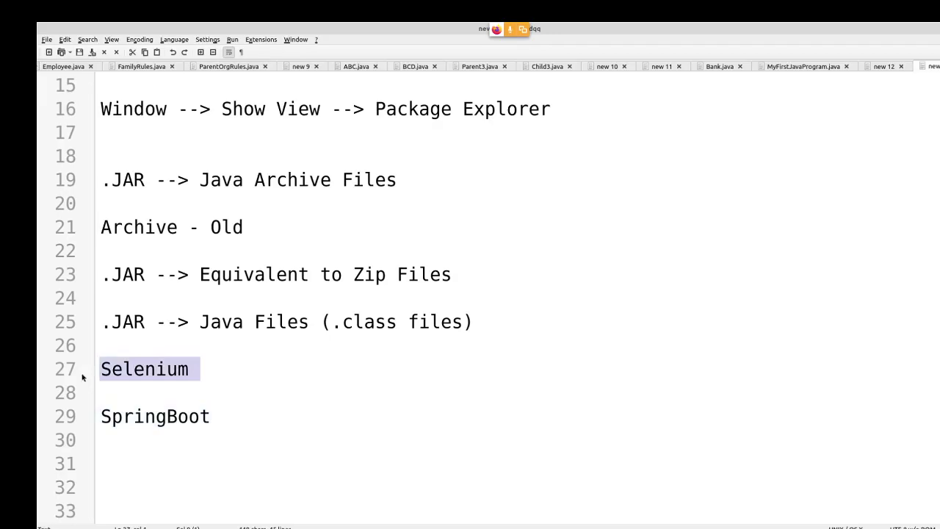
click(229, 369)
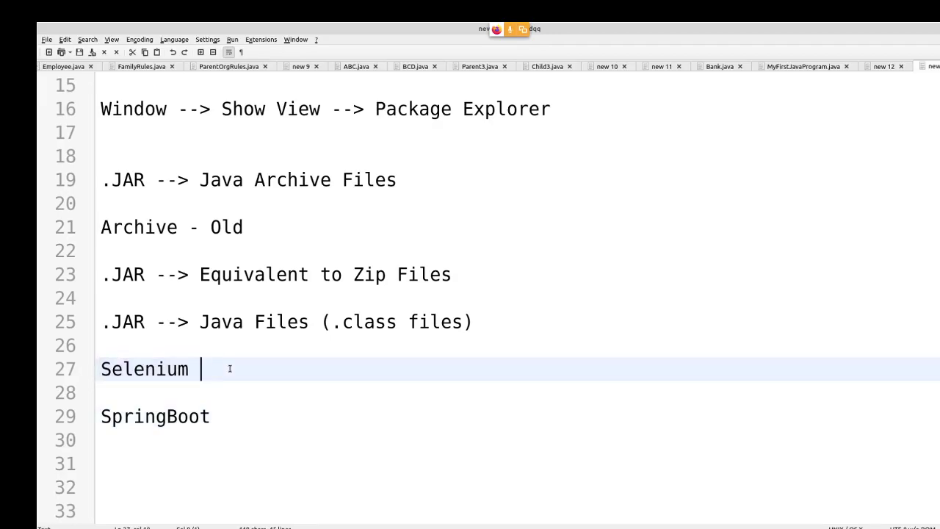
double_click(228, 425)
drag(228, 425, 98, 417)
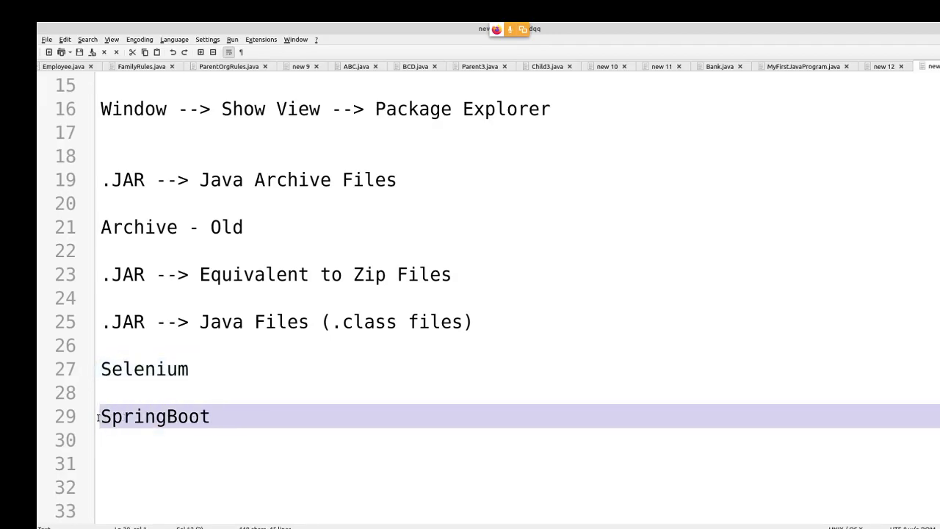
Add "Hibernate" two lines below SpringBoot.
click(222, 416)
key(Return)
key(Return)
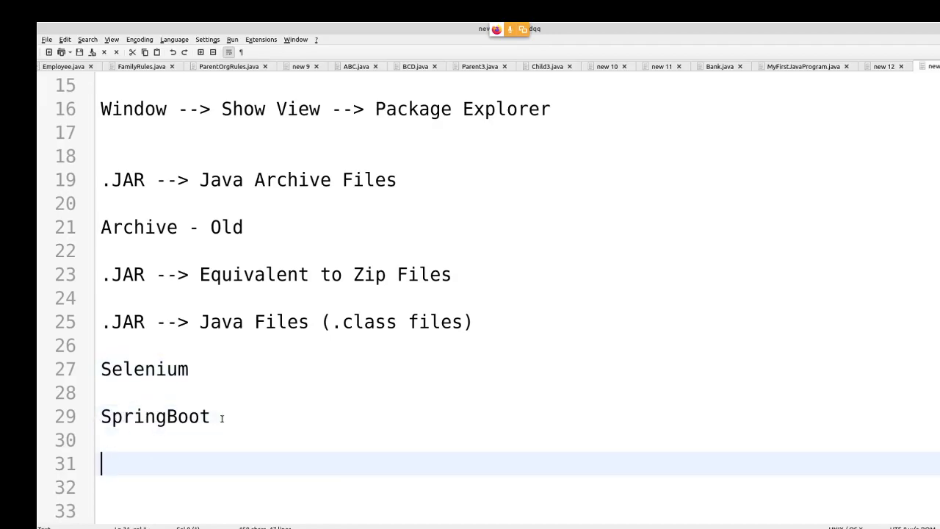
text(Hibernate)
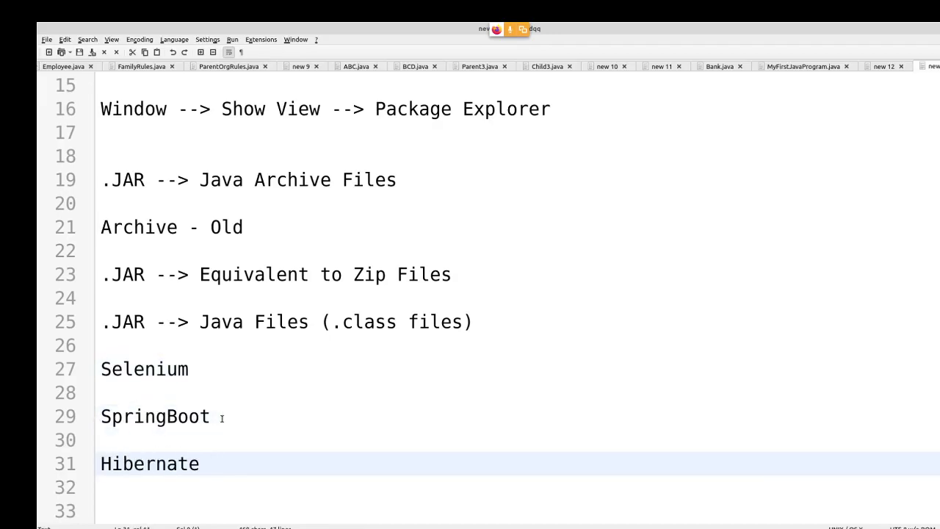
Highlight the SpringBoot, Selenium and Hibernate entries in turn to review them.
drag(242, 412, 100, 417)
drag(220, 369, 96, 371)
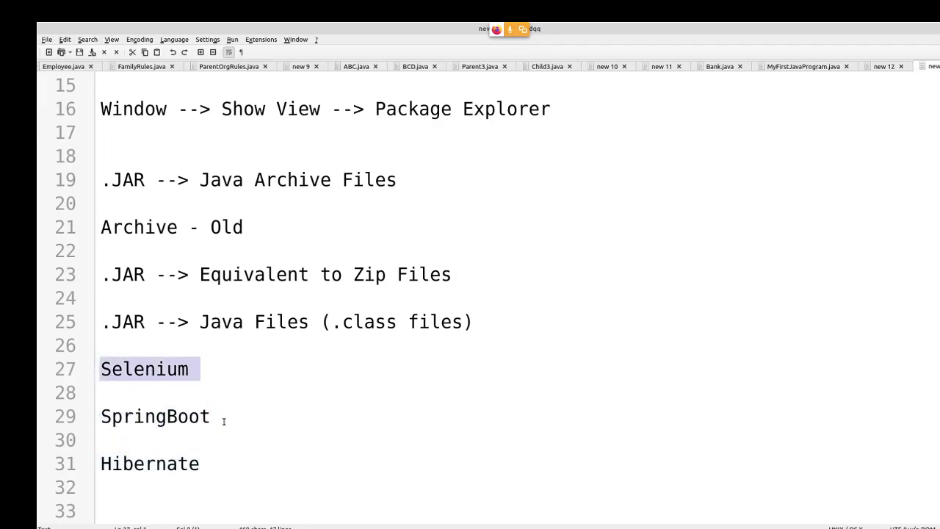
drag(221, 421, 98, 419)
drag(224, 470, 77, 474)
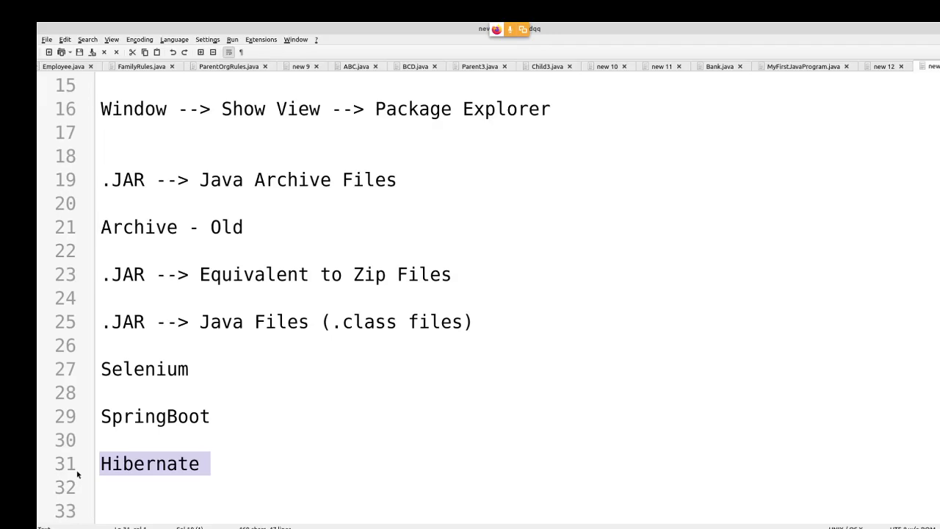
click(223, 438)
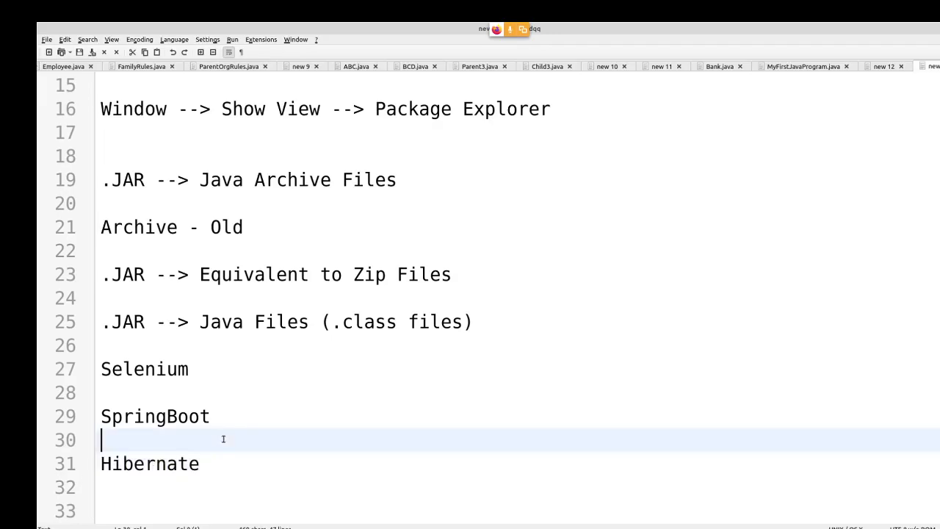
drag(223, 458, 111, 455)
drag(230, 420, 101, 416)
drag(209, 368, 99, 371)
Append "- .JAR Files" to the Selenium line and highlight the added text.
click(256, 376)
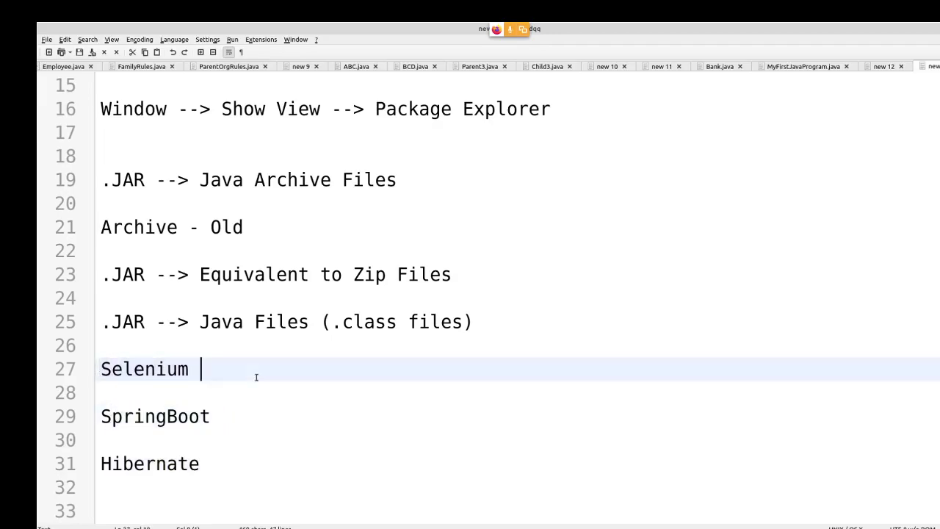
text(- .JAR Files)
drag(224, 379, 353, 367)
click(292, 415)
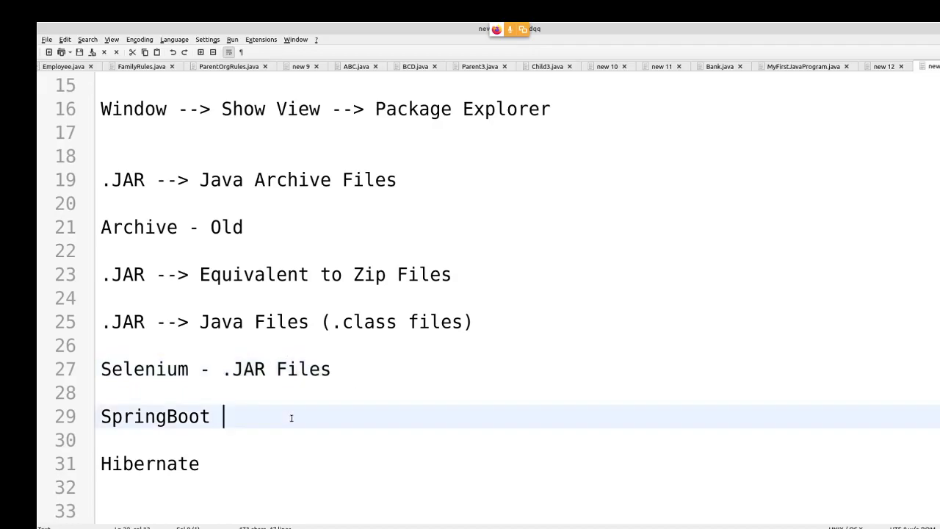
text(Workspace)
key(ctrl+BackSpace)
Copy ".JAR Files" from the Selenium line and append it after a dash on the SpringBoot line.
drag(223, 370, 337, 365)
key(ctrl+c)
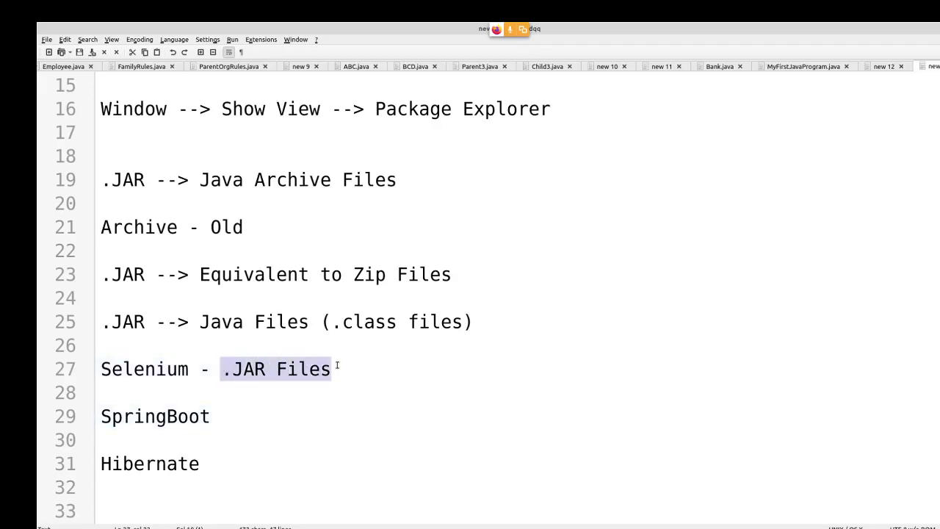
click(286, 395)
click(272, 416)
text(-)
key(ctrl+v)
Append a dash and the copied ".JAR Files" text to the Hibernate line.
click(265, 445)
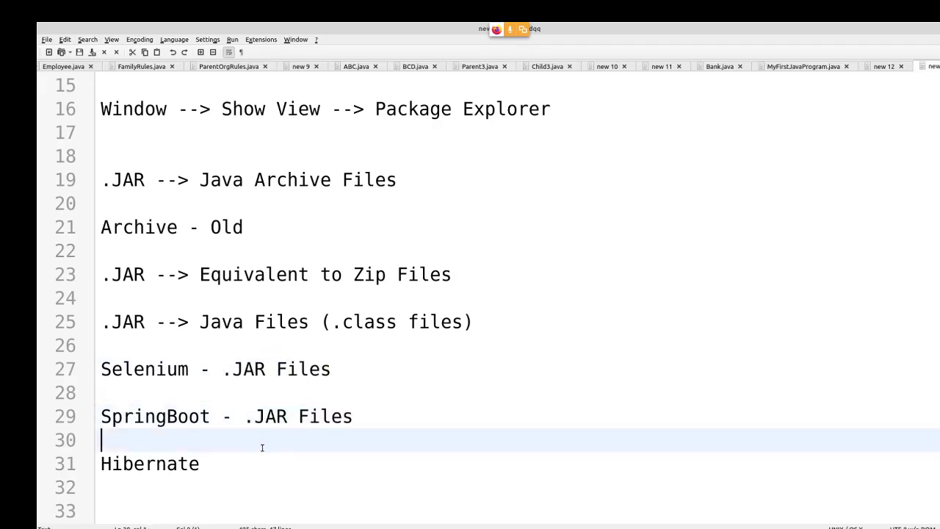
click(252, 463)
text(-)
key(ctrl+v)
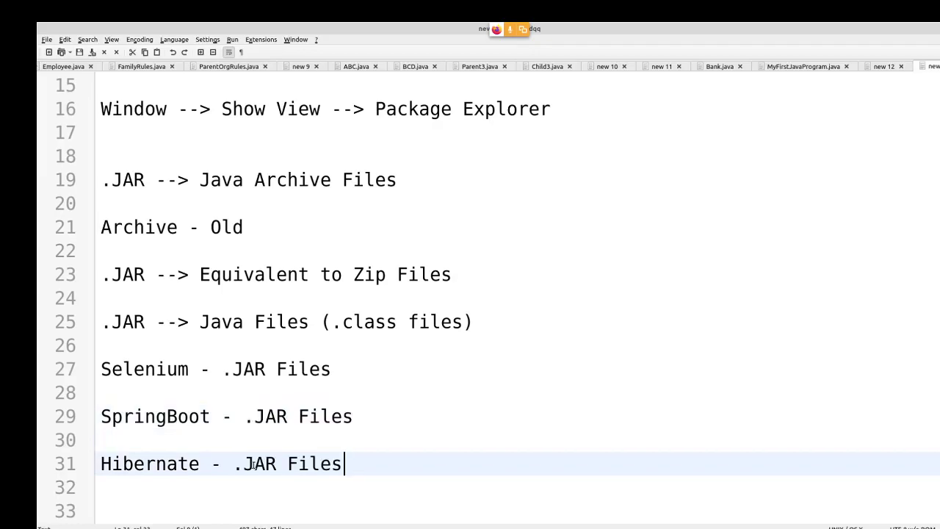
Switch to Eclipse, select the java.logging module to examine its JAR path, and return to the Notepadqq notes.
key(alt+Tab)
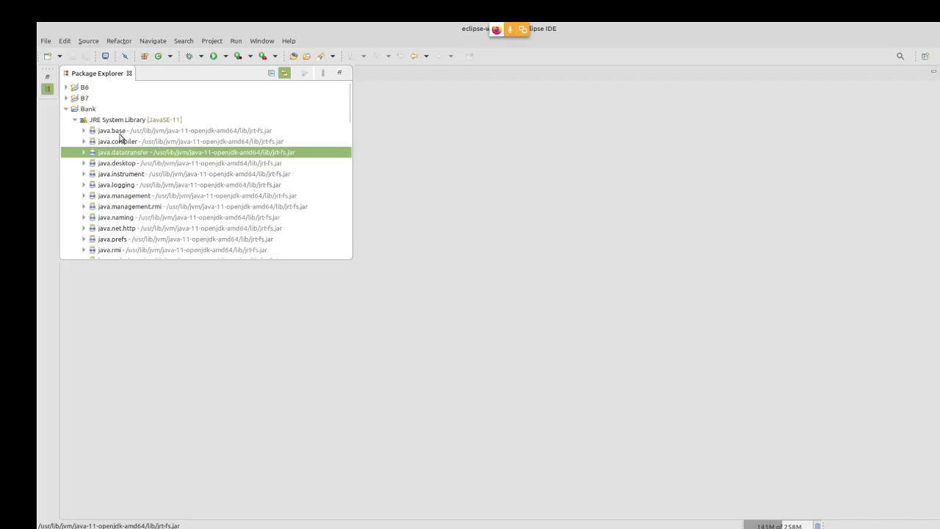
click(126, 186)
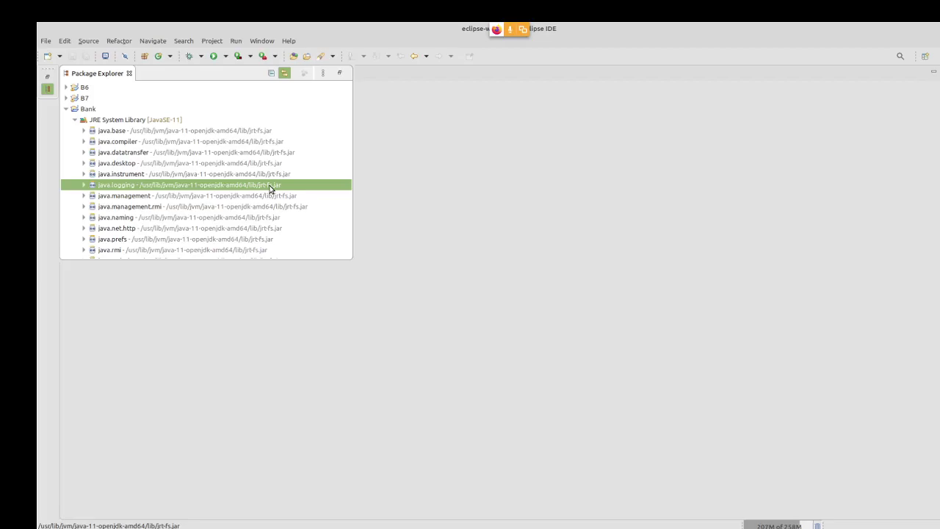
key(alt+Tab)
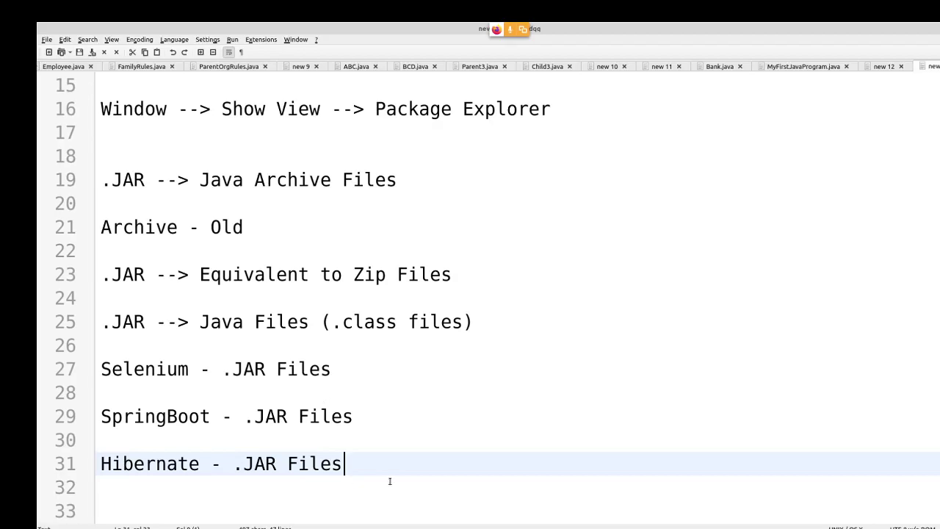
Add blank lines after the Hibernate entry and write the question "Can we create our own .JAR Files?" on line 33.
key(Return)
key(Return)
key(Return)
key(Return)
key(Return)
key(Return)
key(Return)
key(Return)
key(Return)
key(Return)
key(Return)
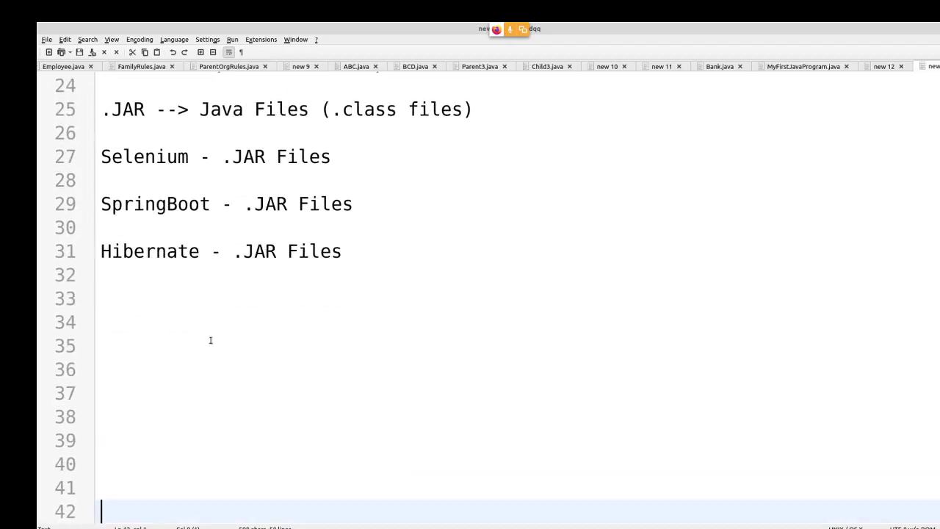
click(138, 308)
text(Can we )
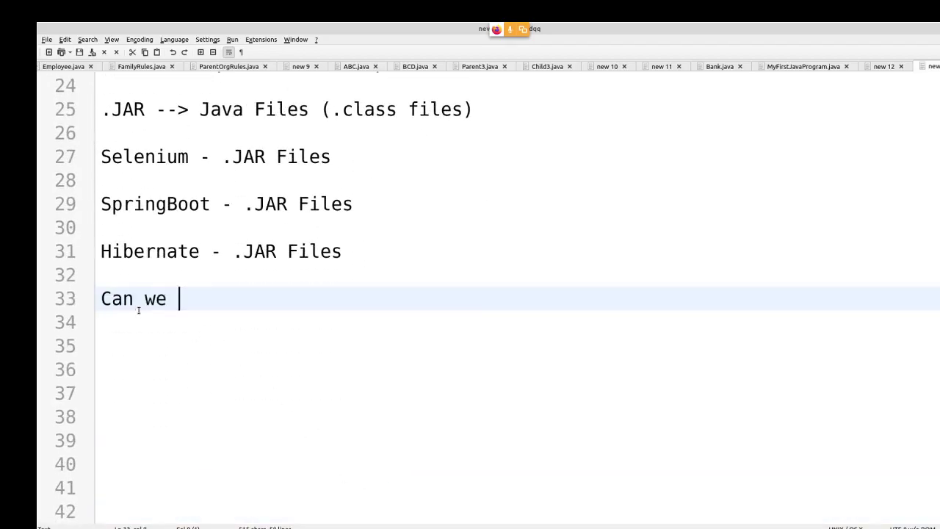
text(create o)
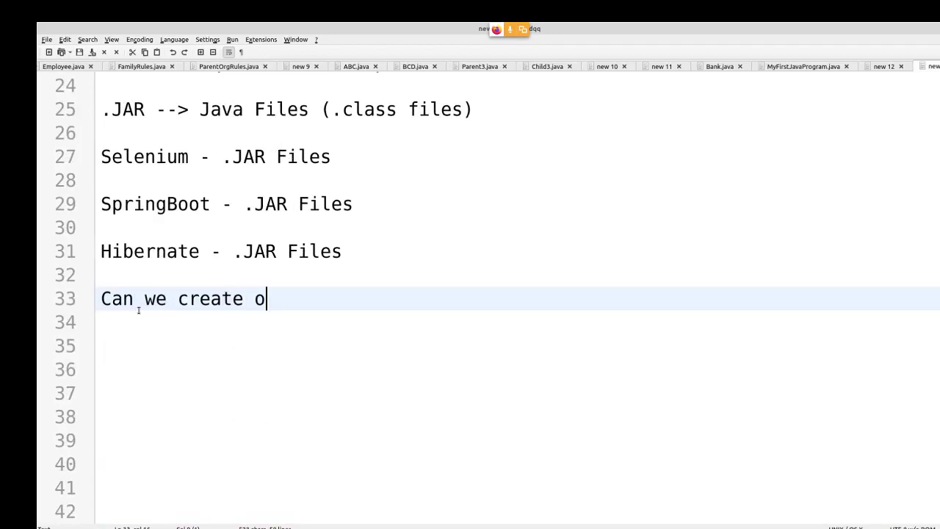
text(ur own .JA)
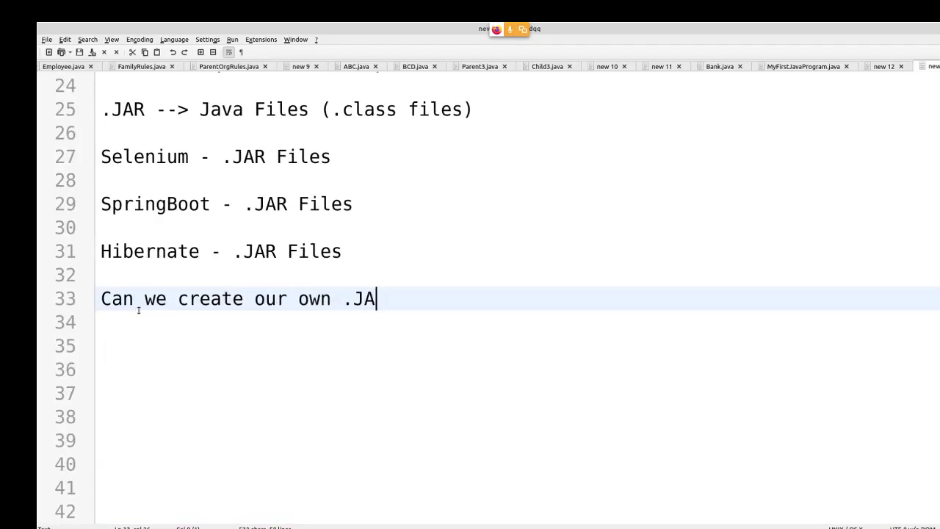
text(R Files?)
key(Return)
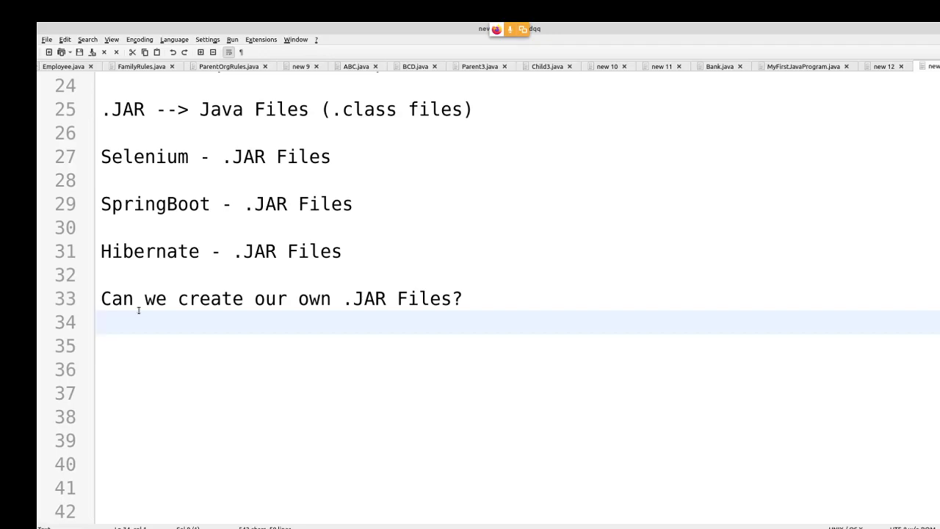
Write the answer "Yes" below the question, followed by line breaks.
text(Yes)
key(Return)
key(Return)
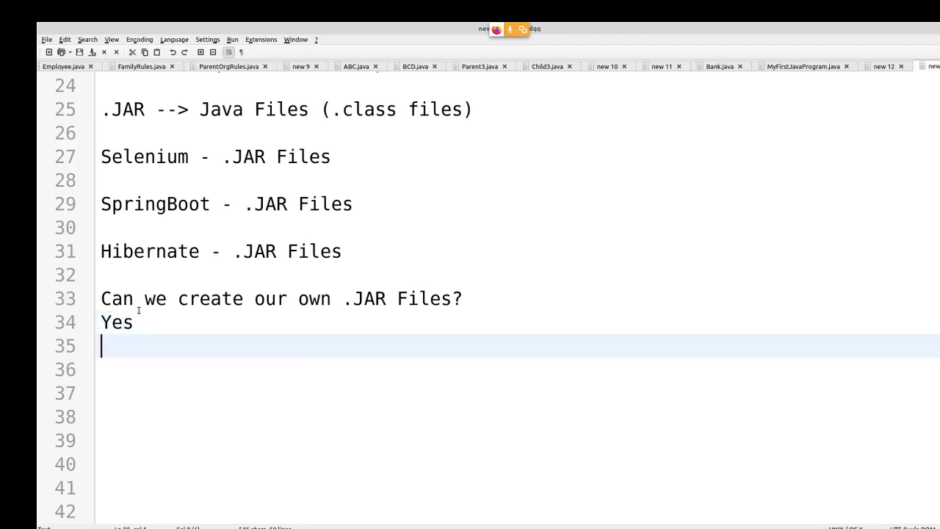
Switch to Eclipse, collapse the Bank project's JRE System Library, and open the new Java package dialog for Bank, highlighting its source folder.
key(alt+Tab)
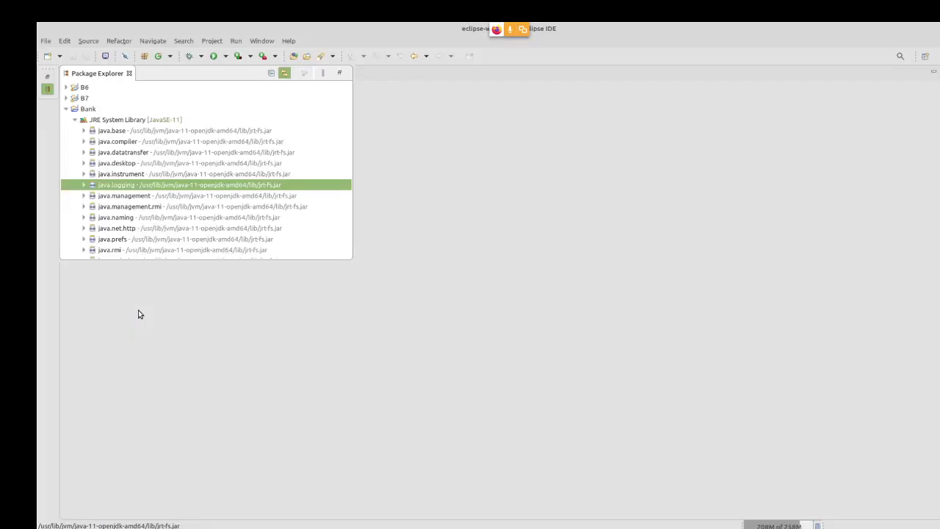
click(76, 123)
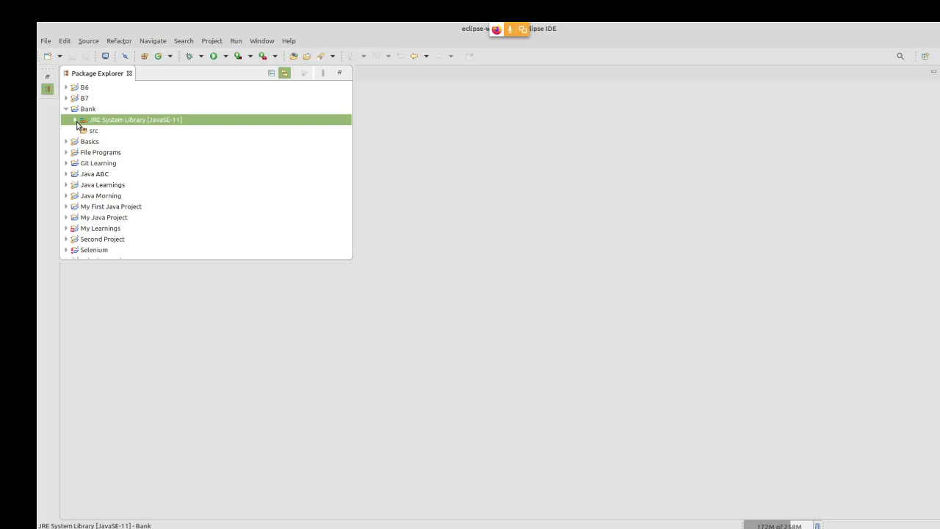
click(91, 112)
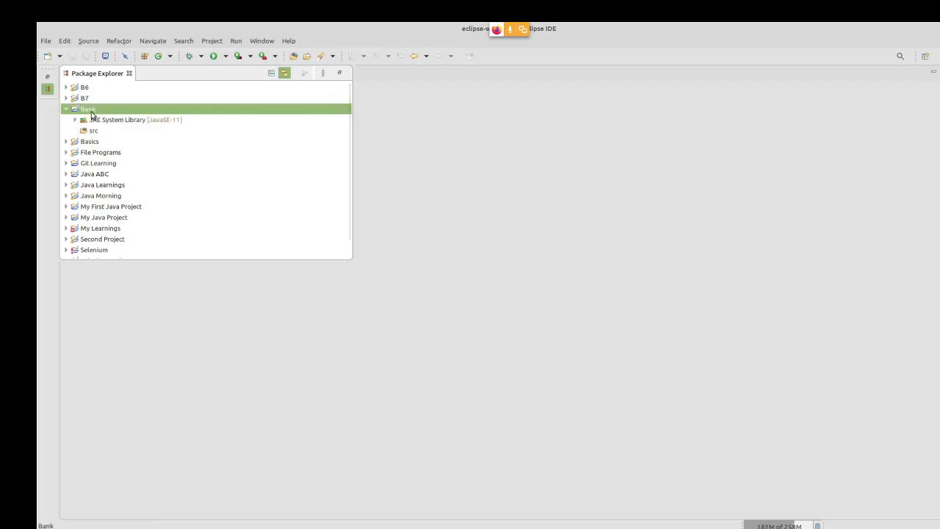
right_click(91, 114)
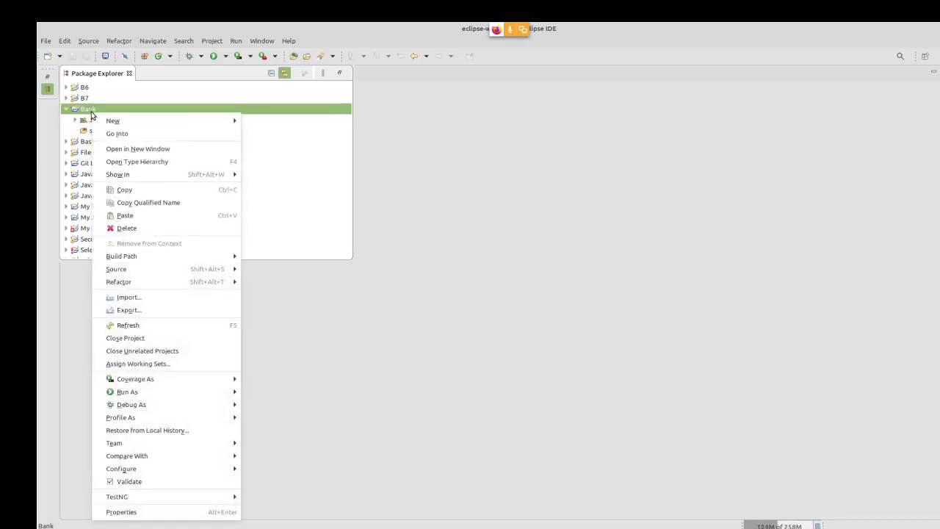
mouse_move(129, 127)
mouse_move(166, 122)
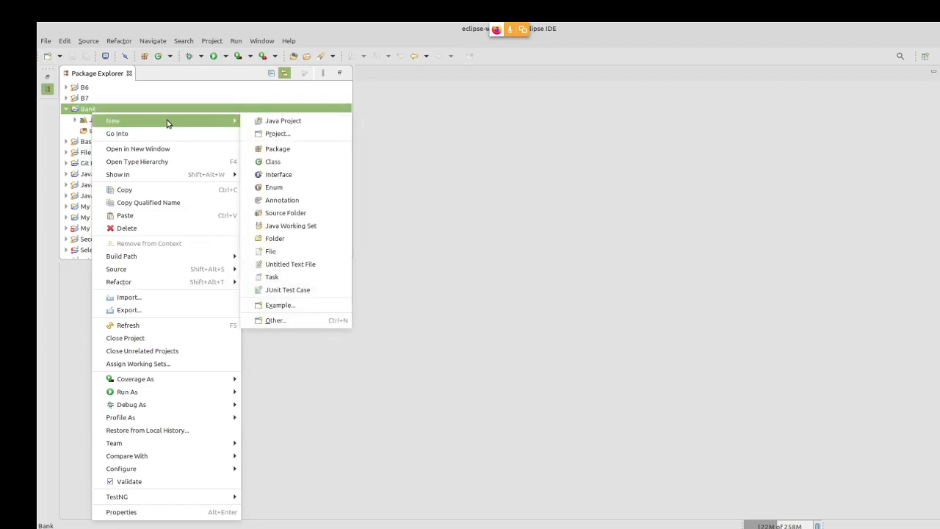
click(279, 149)
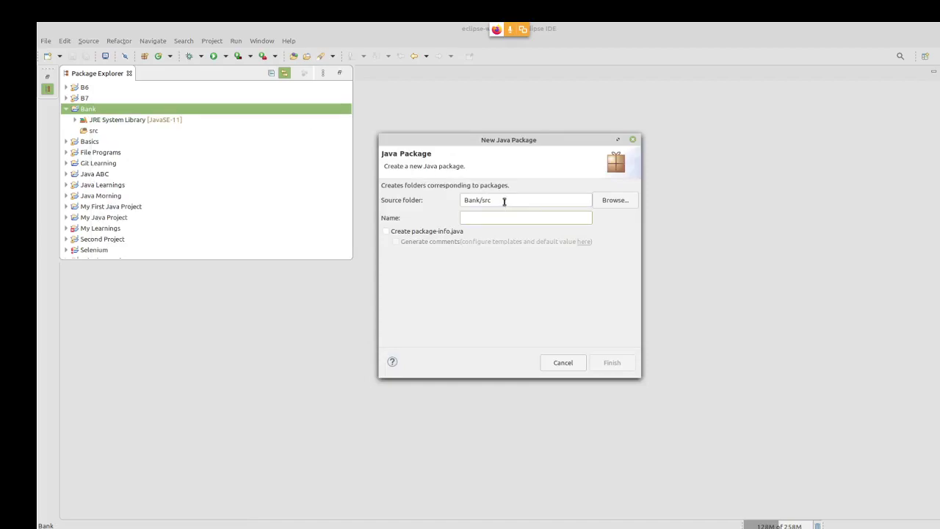
drag(504, 202, 452, 206)
Return to the Notepadqq notes and write "Package --> package p1, package p2" on line 37.
key(alt+Tab)
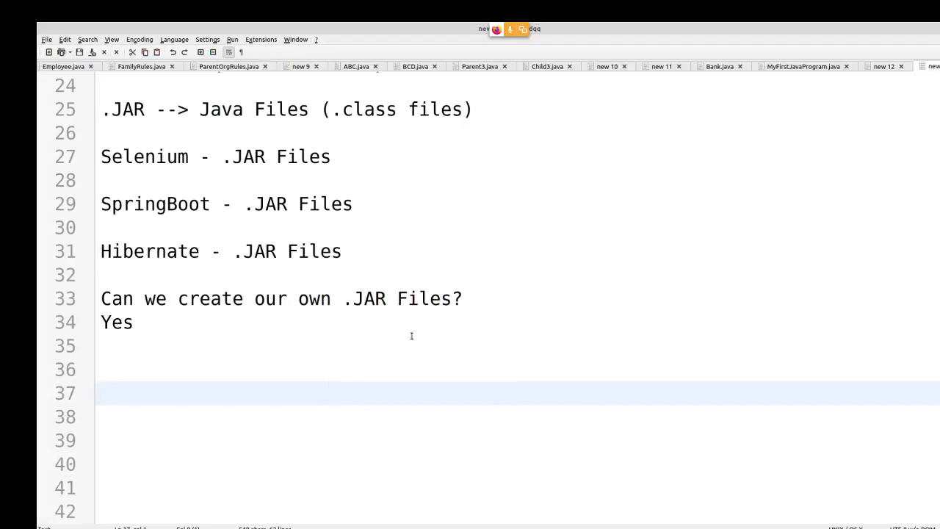
text(Package )
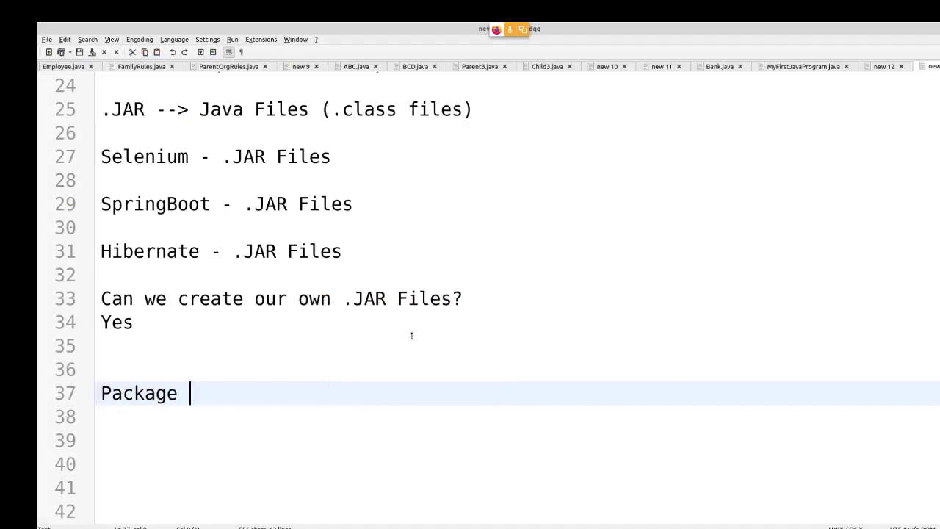
text(--> )
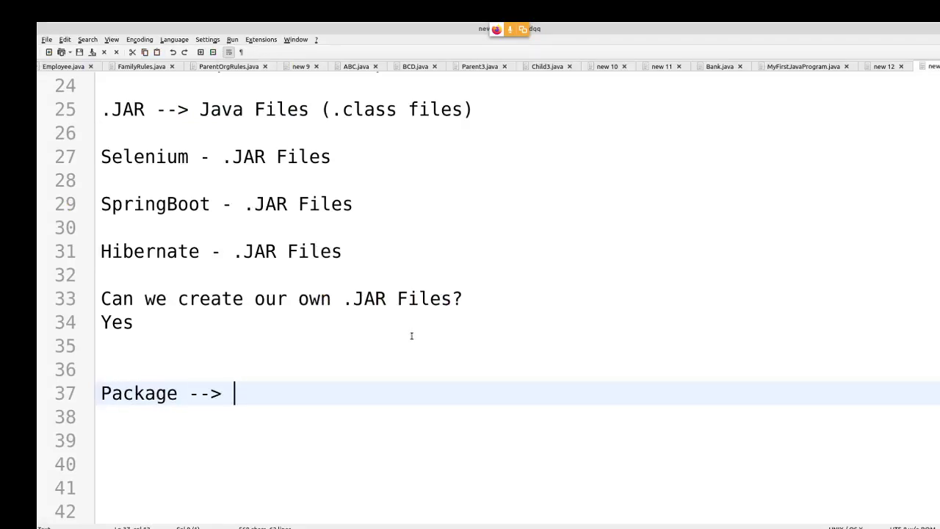
text(packge)
key(BackSpace)
key(BackSpace)
key(BackSpace)
text(age p1)
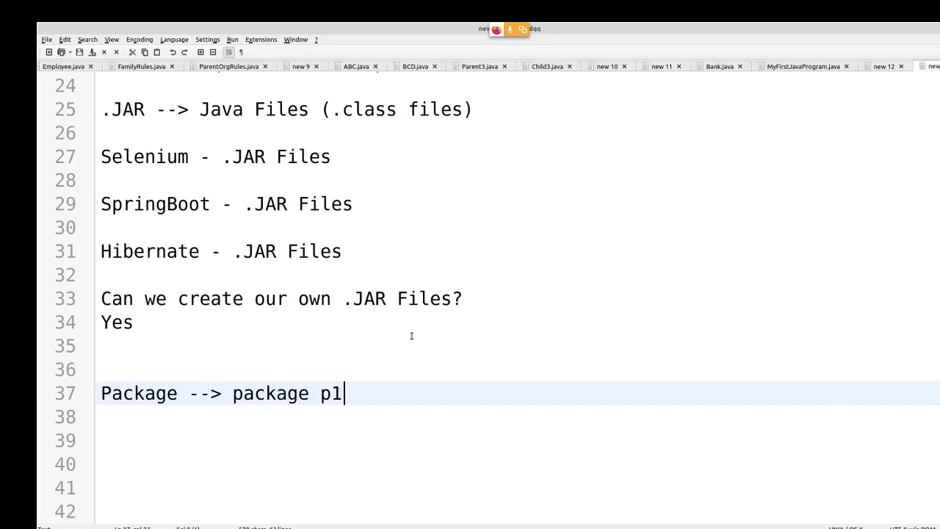
text(, package p2)
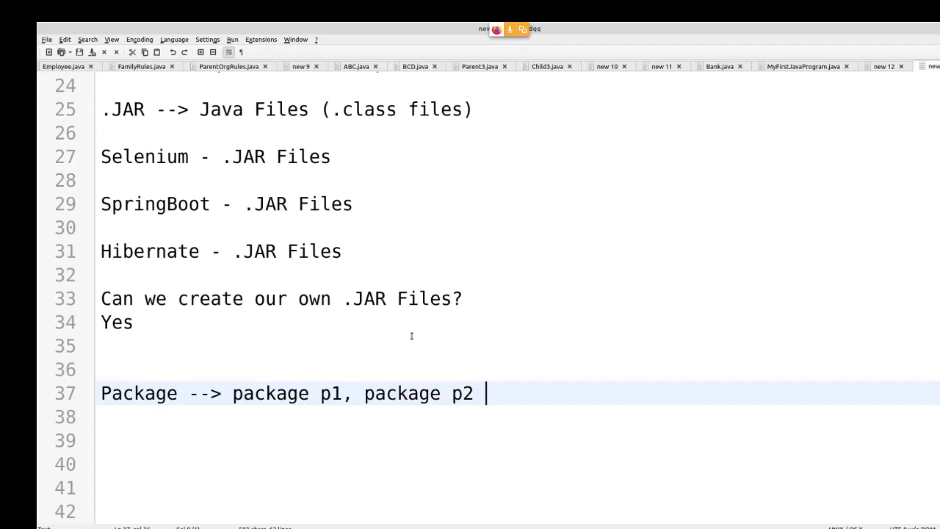
Switch back to Eclipse and enter "credit.creditcard" as the new package's name.
key(alt+Tab)
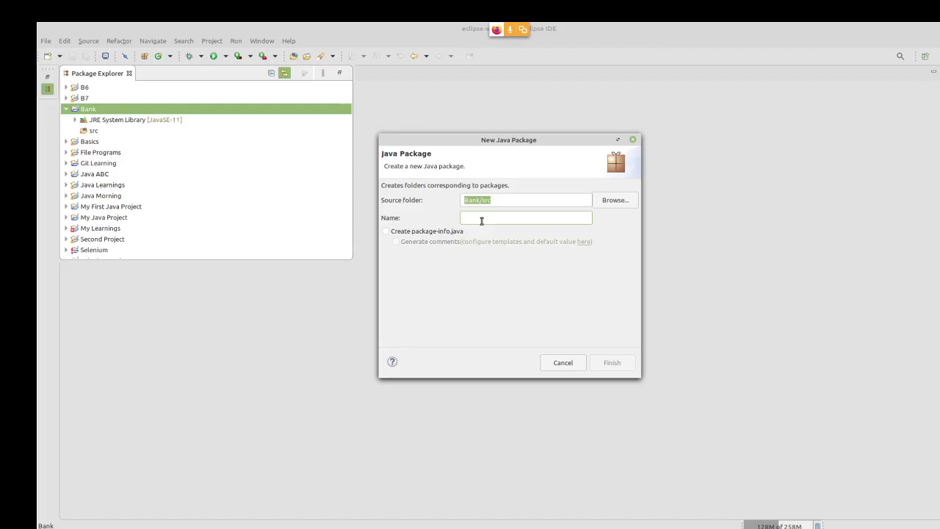
text(cr)
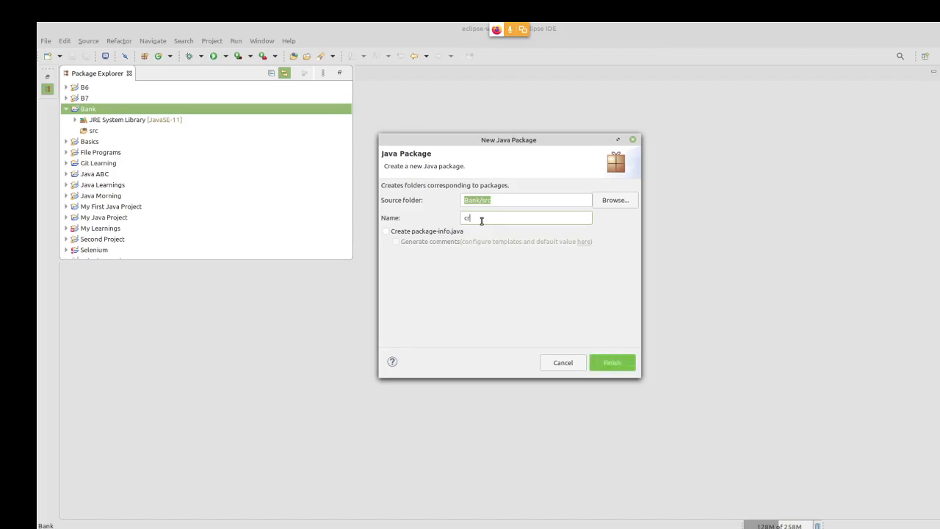
text(edit.)
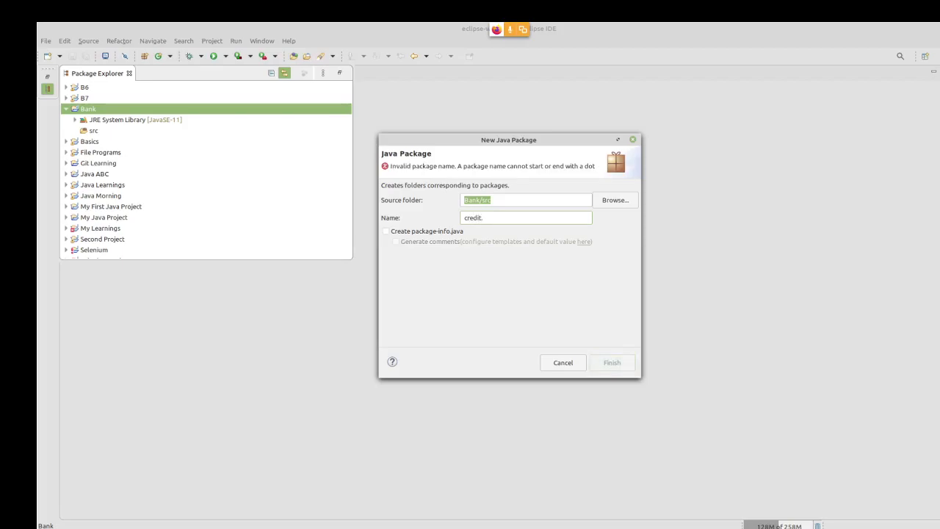
text(credit)
text(card)
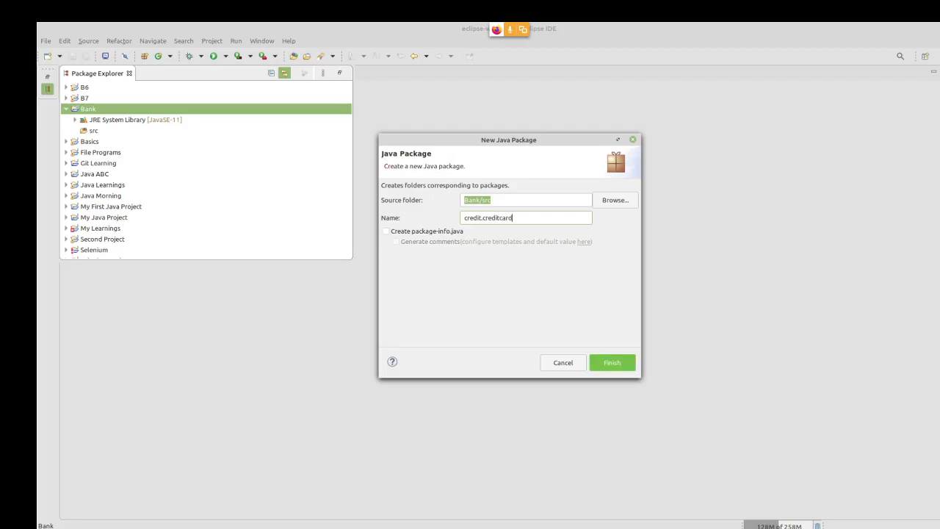
Shorten the package name to "credit" and create the package in Bank/src.
double_click(502, 218)
triple_click(502, 217)
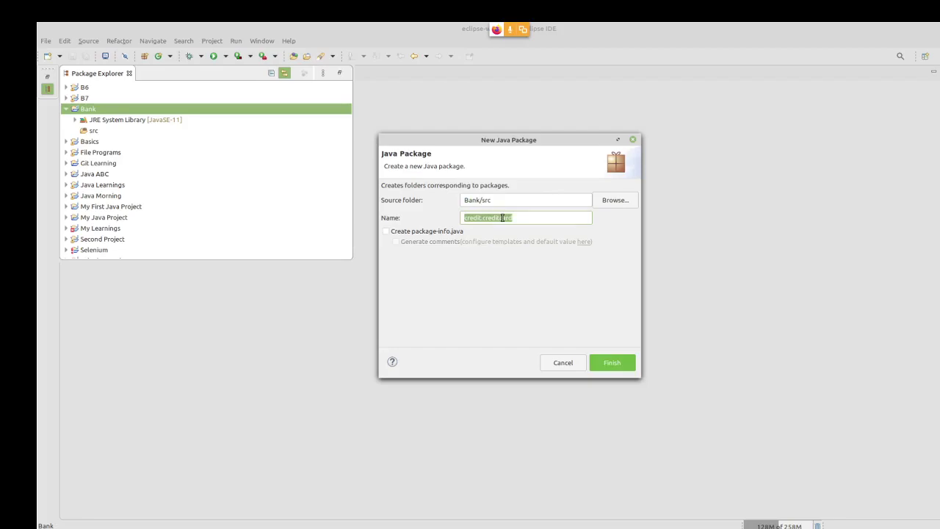
click(484, 218)
key(BackSpace)
key(Delete)
key(Delete)
key(Delete)
key(Delete)
key(Delete)
key(Delete)
key(Delete)
key(Delete)
key(Delete)
key(Delete)
click(605, 365)
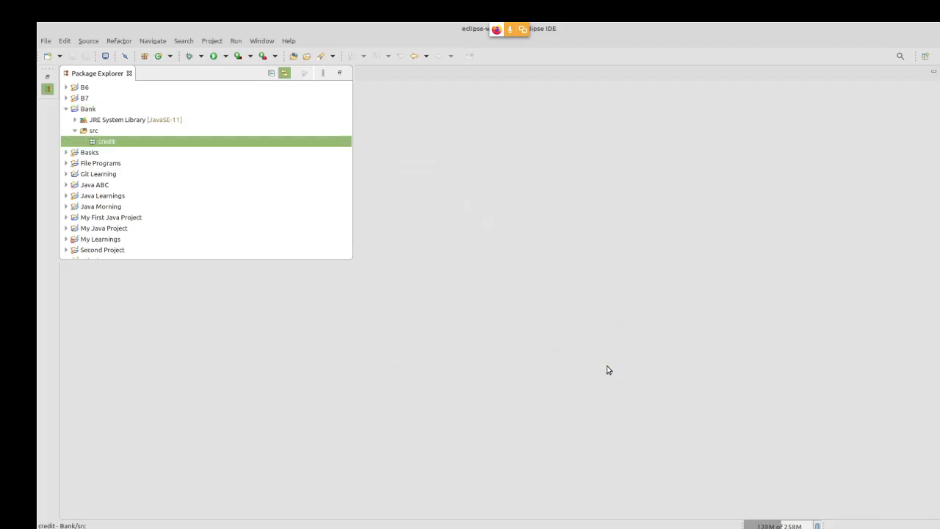
Examine the credit package's properties, close them without changes, and look through its New and Show In options.
right_click(127, 145)
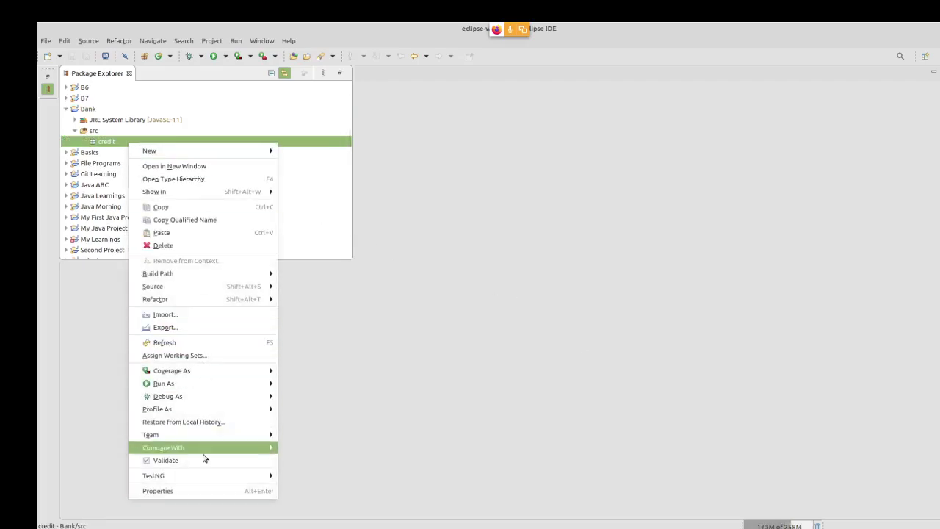
click(200, 489)
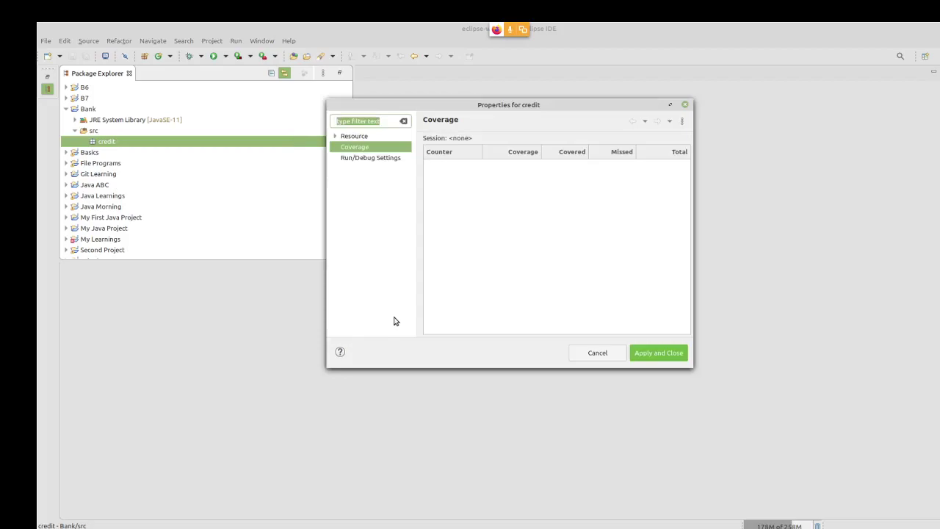
click(575, 354)
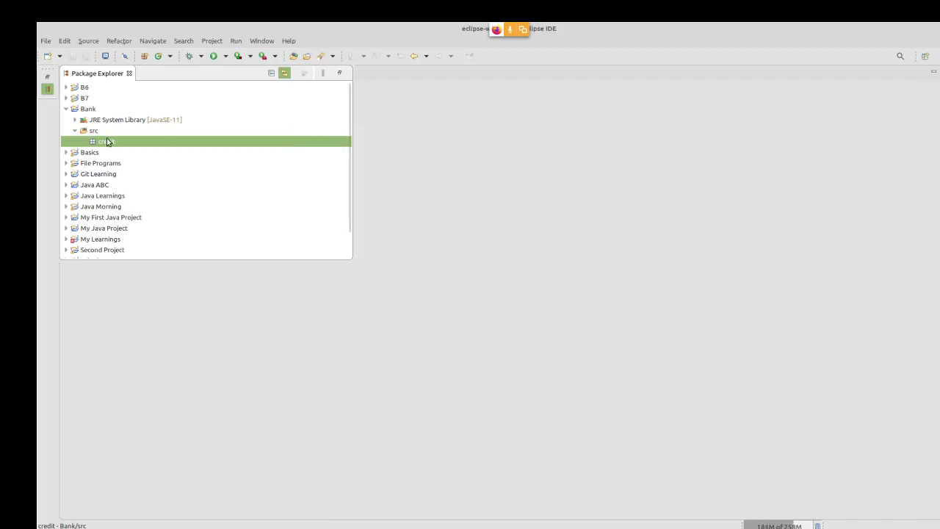
right_click(107, 142)
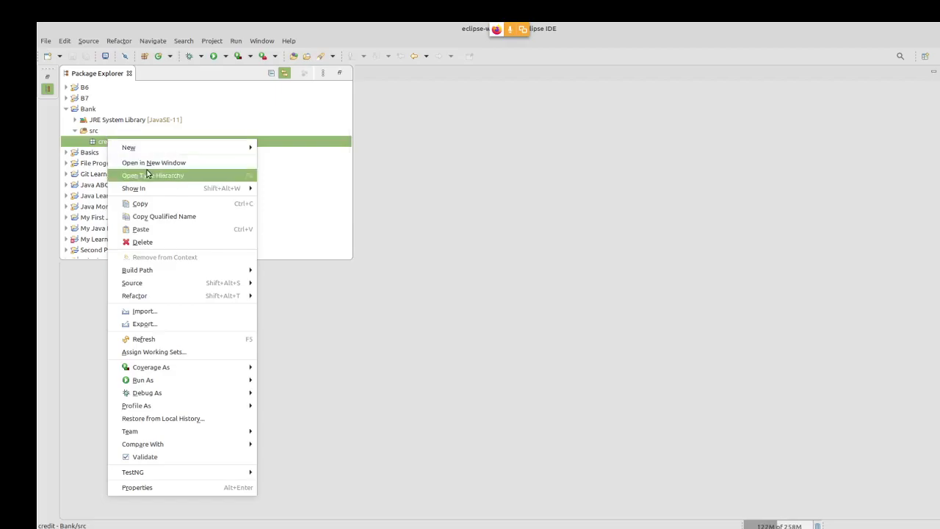
mouse_move(155, 153)
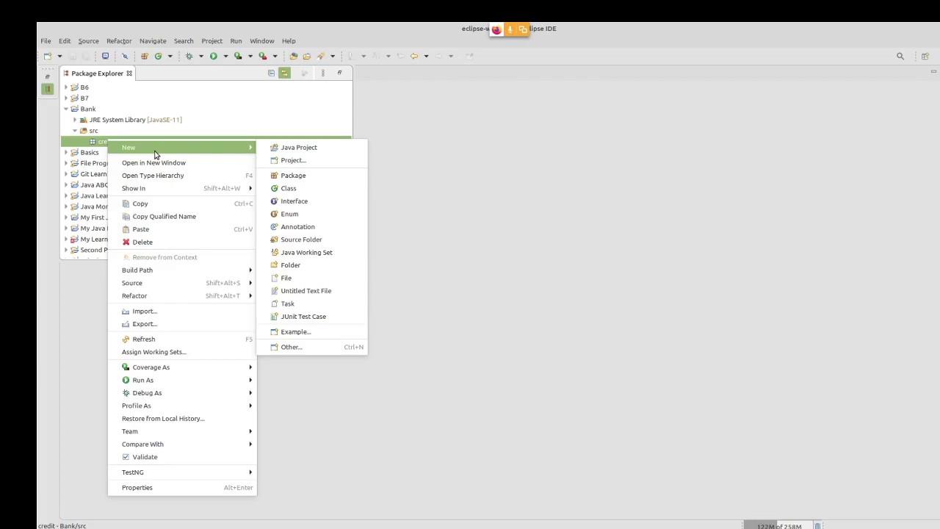
mouse_move(157, 188)
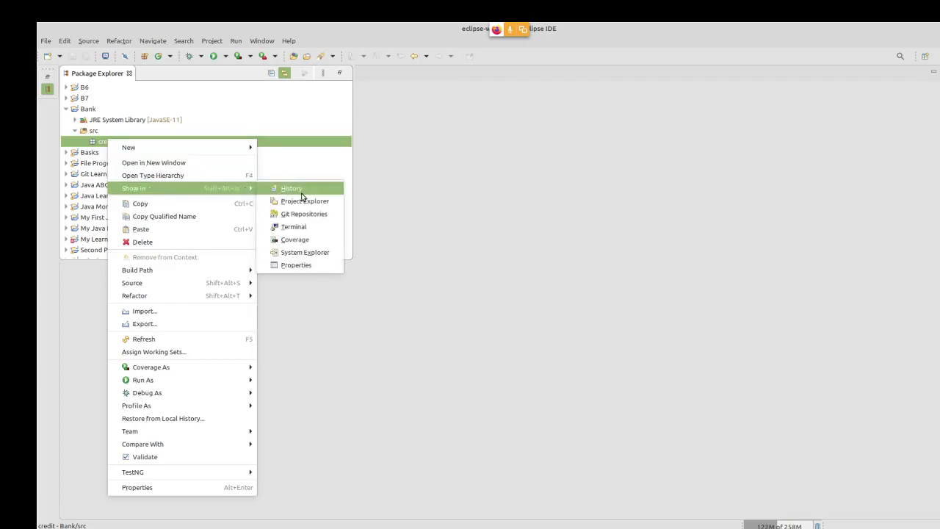
Show the Bank project in a terminal and maximize the terminal view.
click(90, 111)
right_click(90, 110)
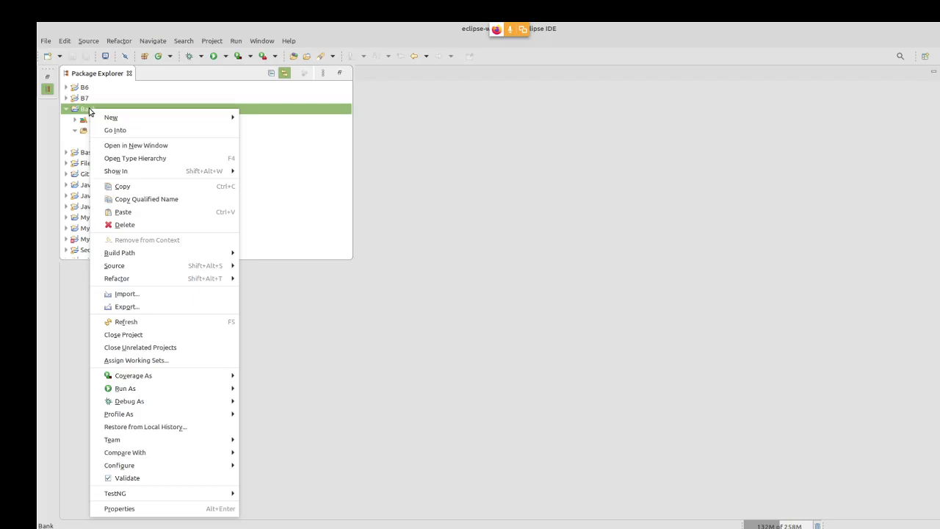
mouse_move(143, 167)
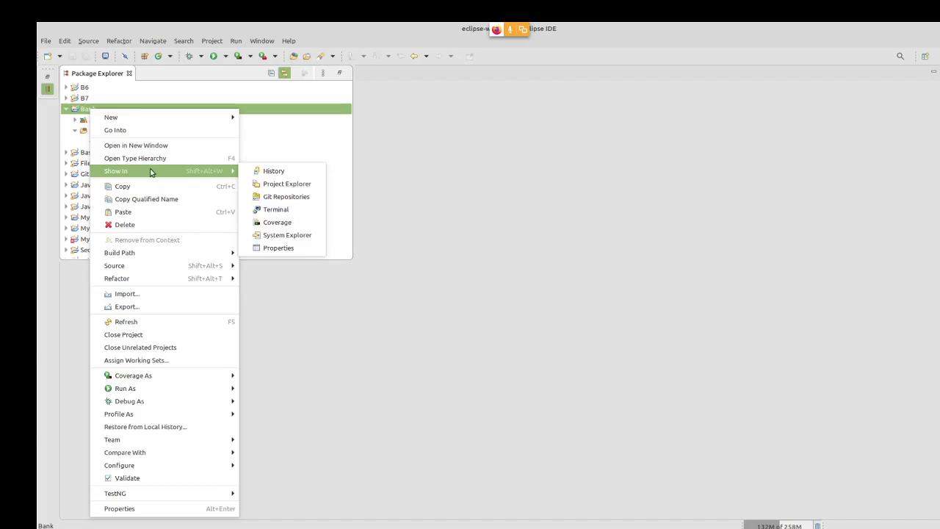
click(275, 210)
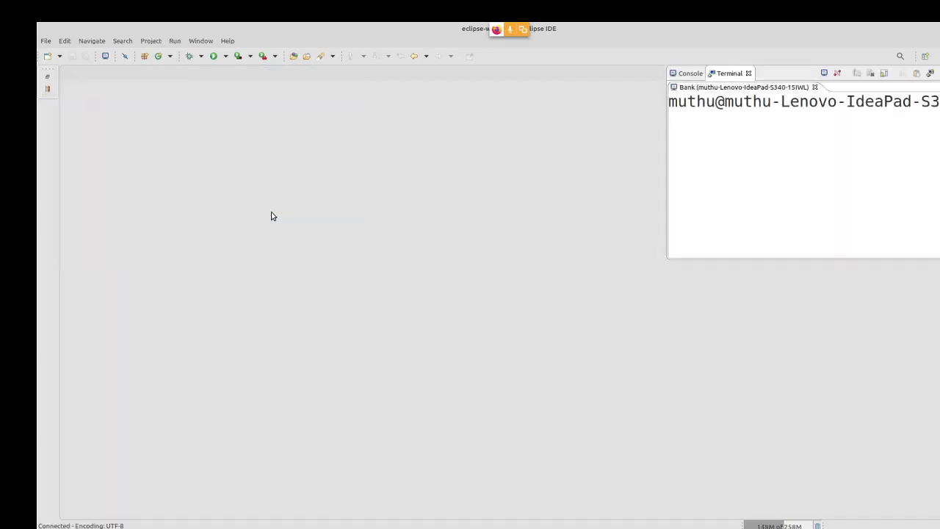
double_click(727, 73)
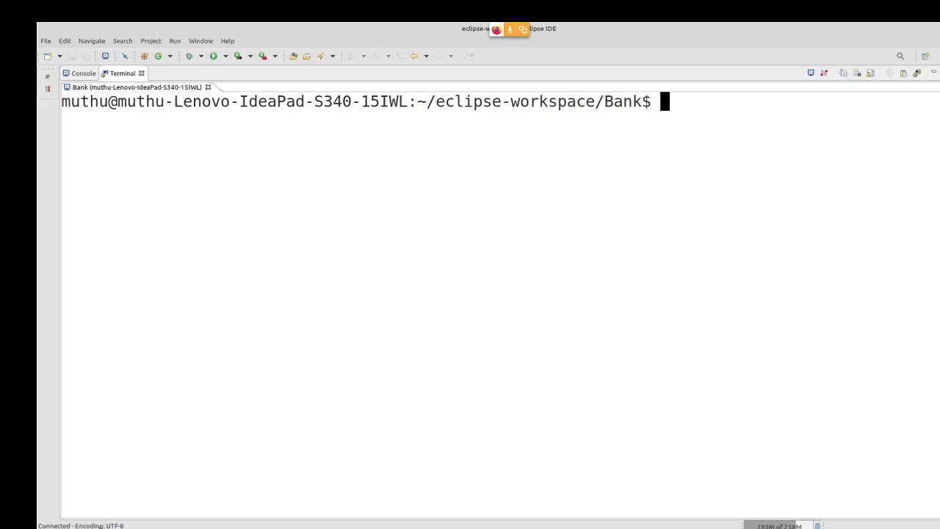
Switch to the file manager, view the Home folder's contents, and return to the Eclipse terminal.
click(101, 526)
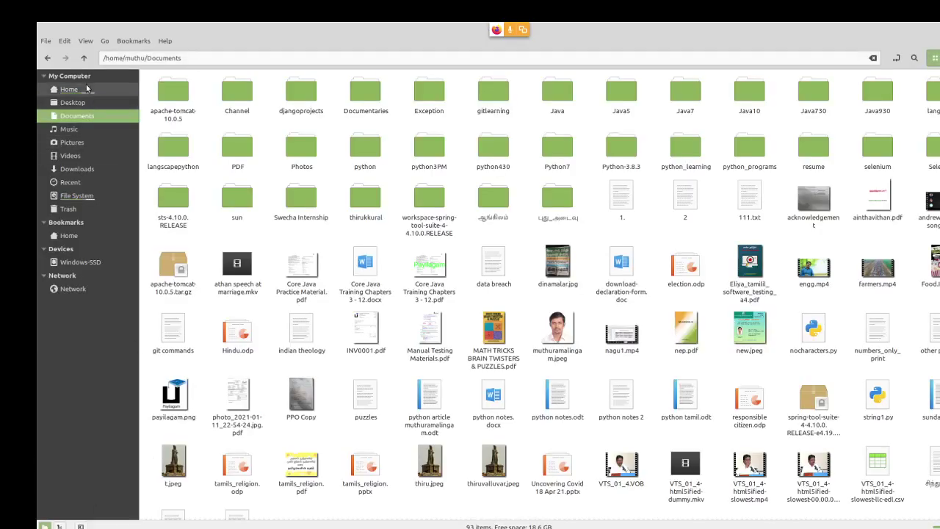
click(73, 88)
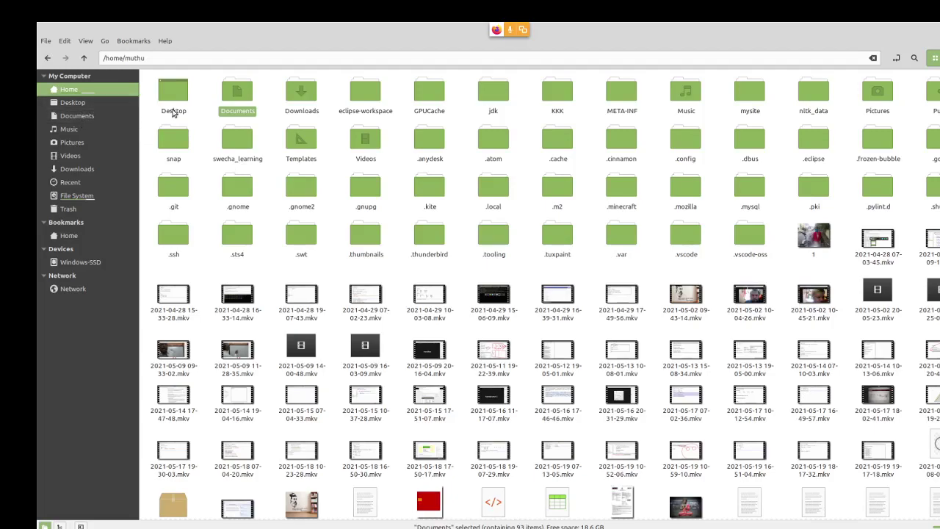
click(324, 189)
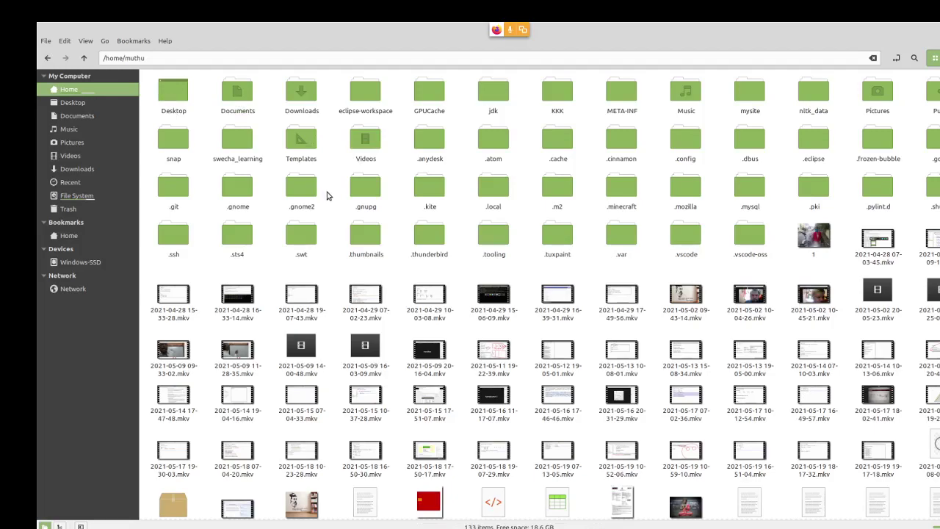
key(alt+Tab)
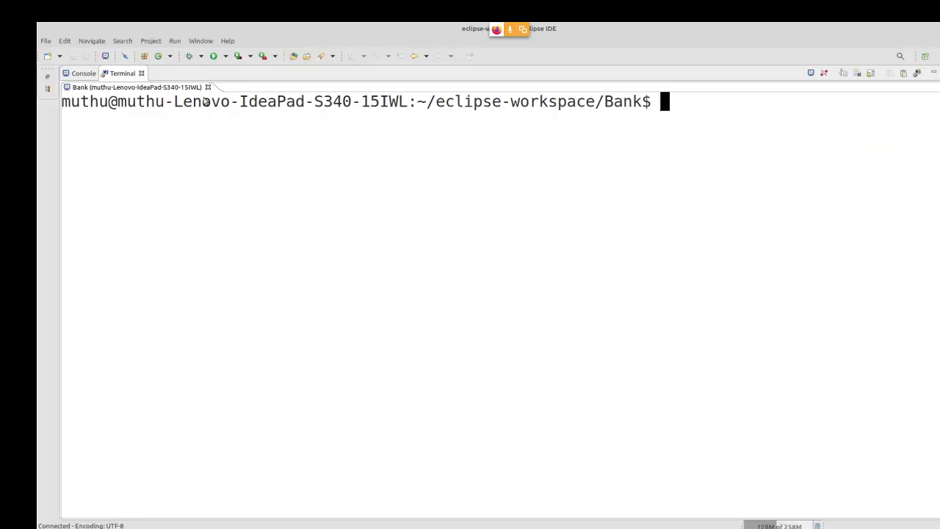
List the Bank folder's contents with ls and print its path with pwd.
text(ls)
key(Return)
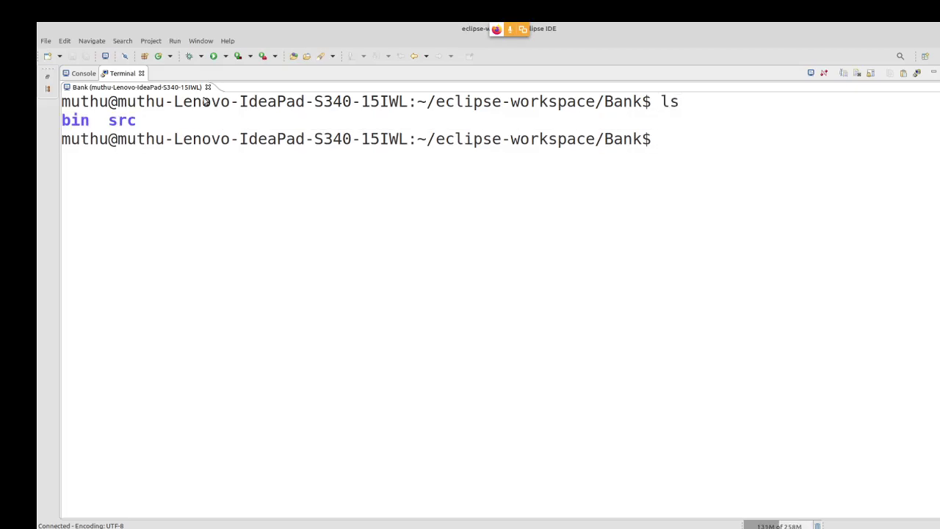
text(pwd)
key(Return)
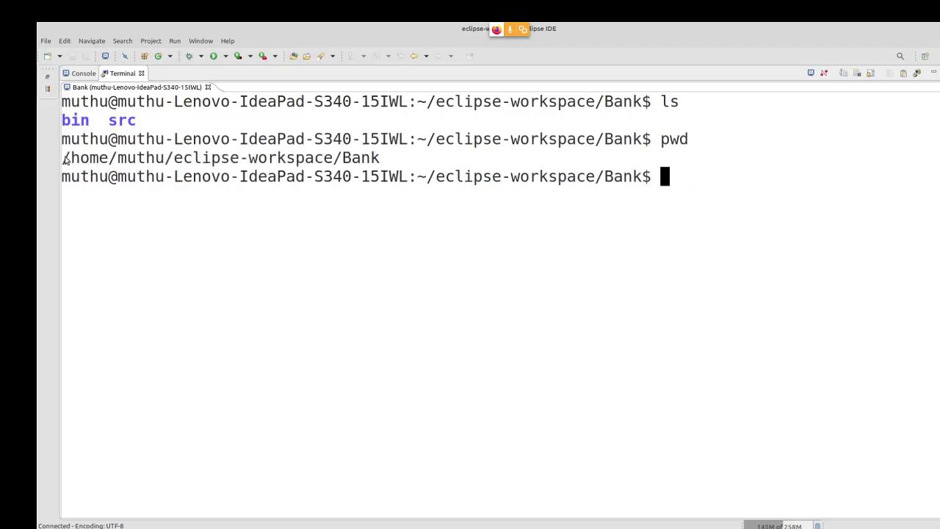
Switch to the file manager, open the Bank folder inside eclipse-workspace, and look at its src and bin folders.
key(alt+Tab)
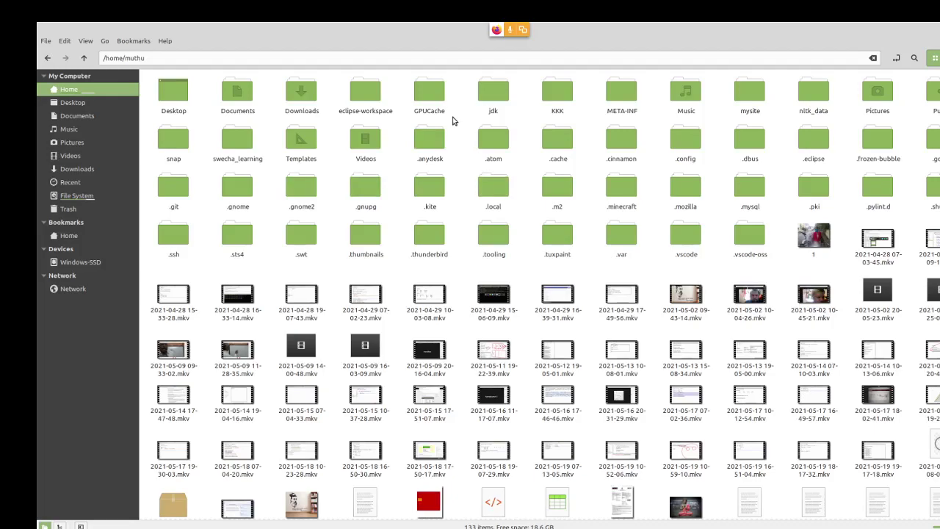
double_click(361, 92)
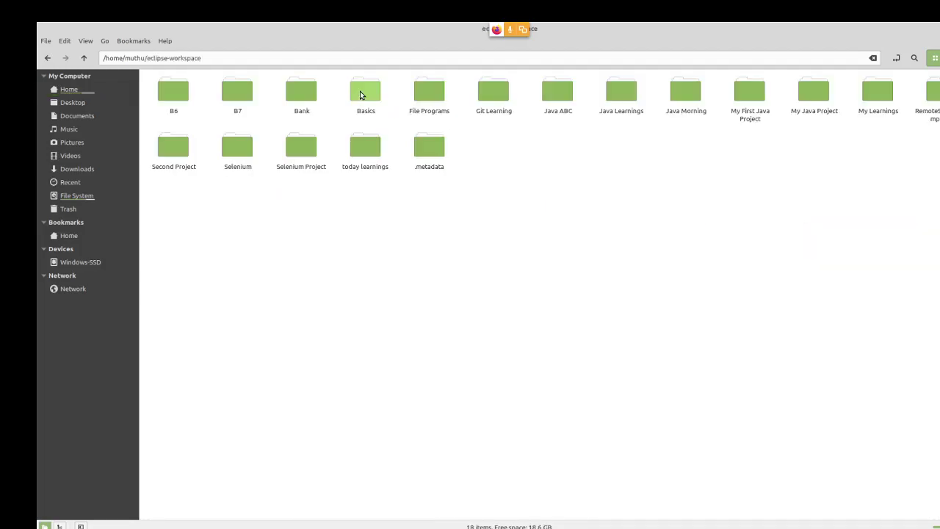
click(296, 100)
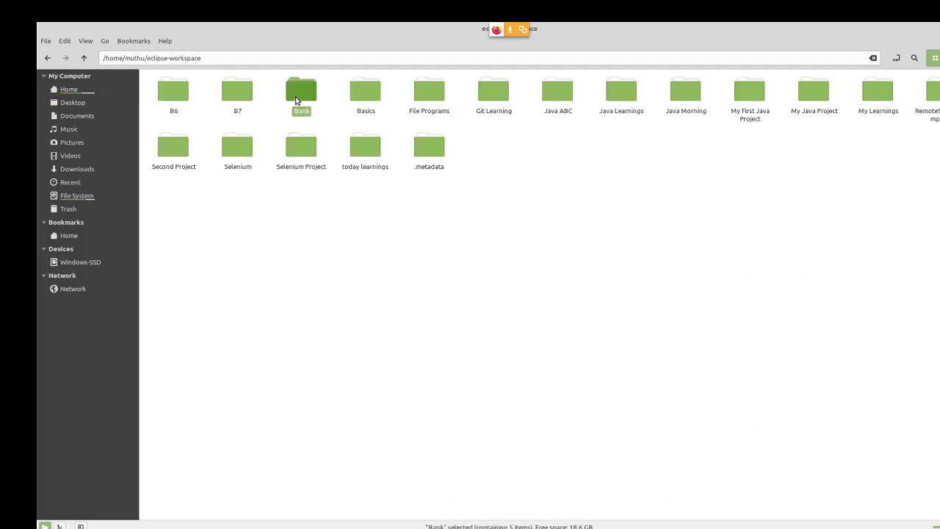
double_click(296, 100)
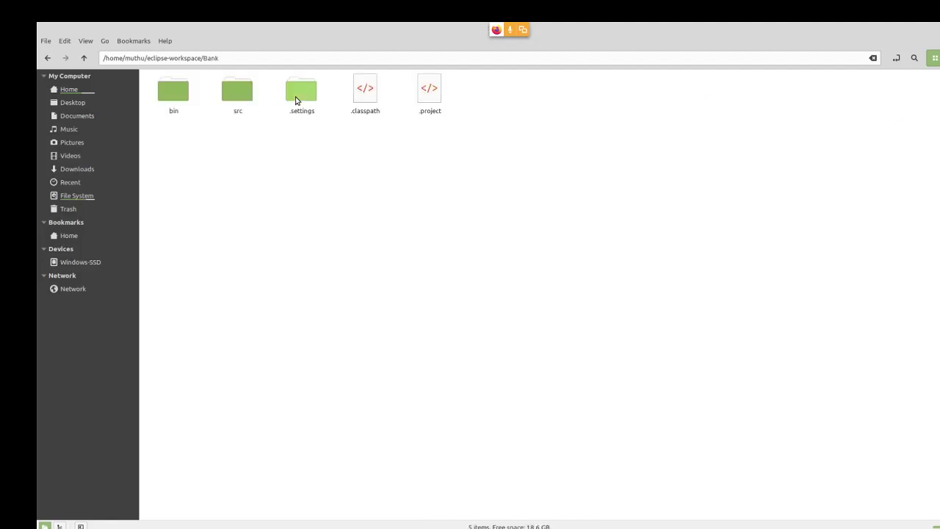
click(238, 92)
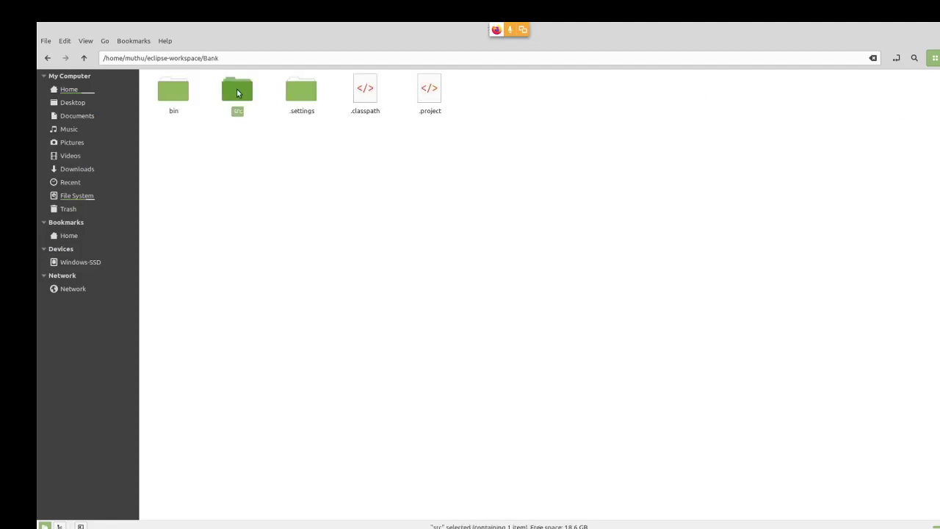
click(166, 94)
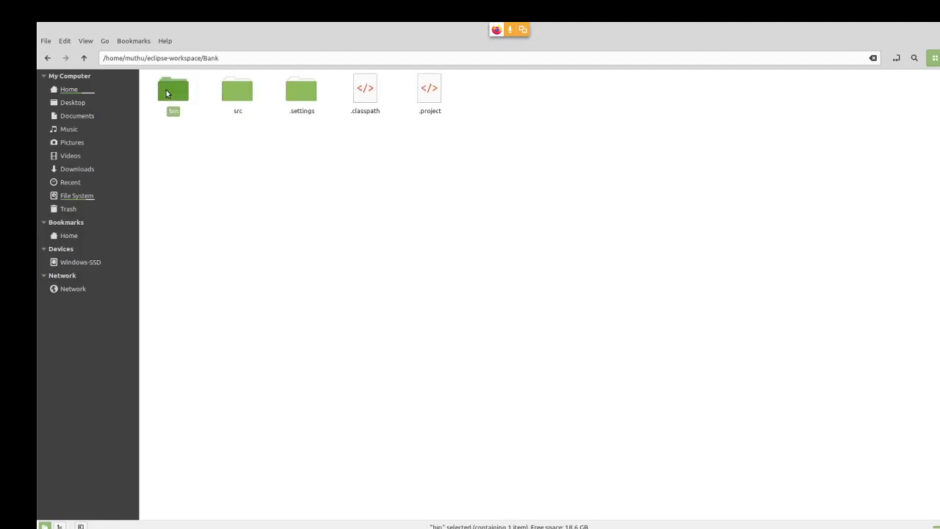
View the credit folder inside Bank/src and return to the Bank folder.
click(234, 96)
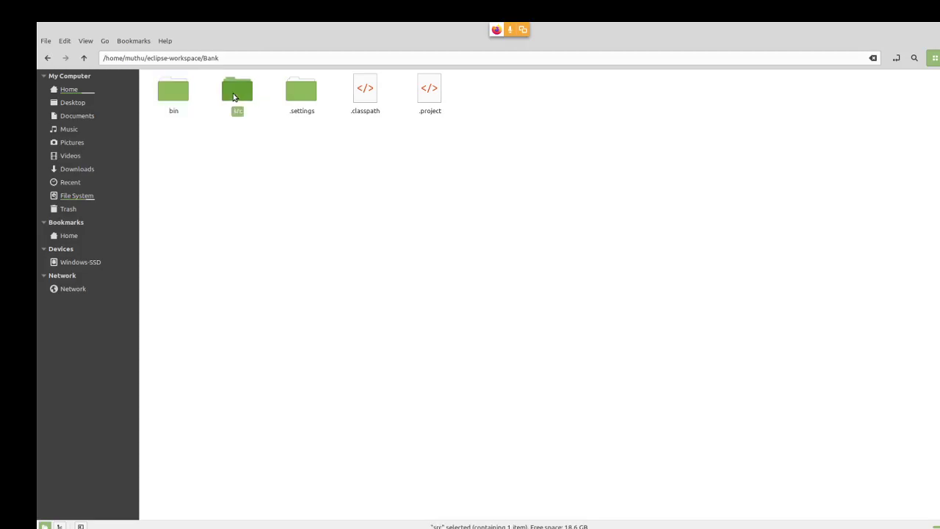
double_click(233, 97)
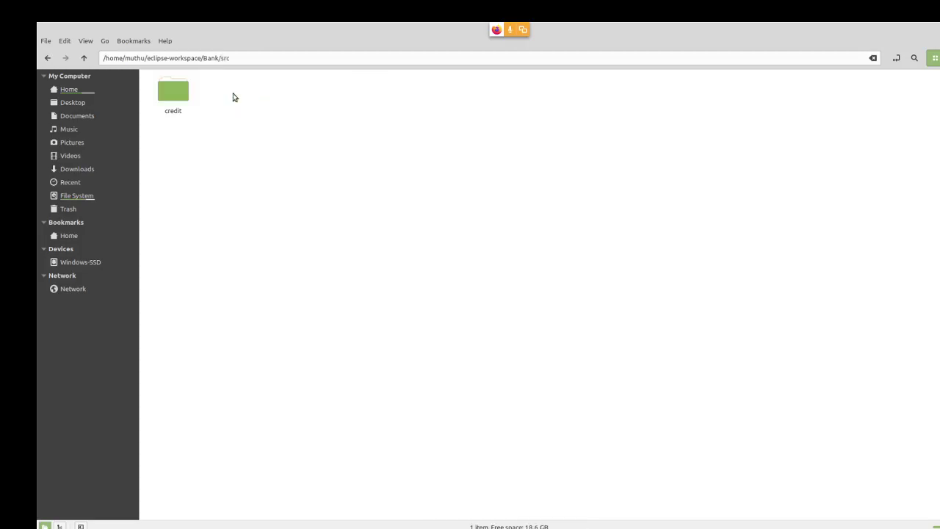
click(177, 96)
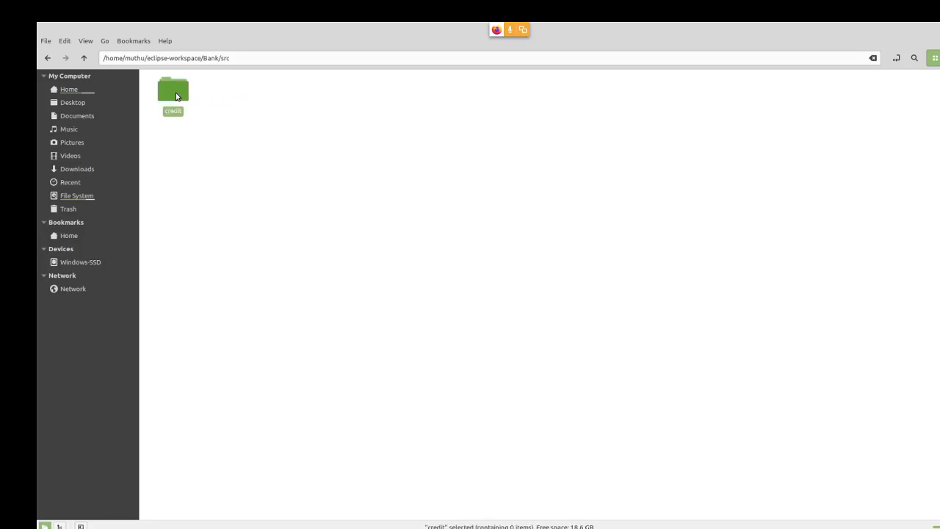
double_click(176, 96)
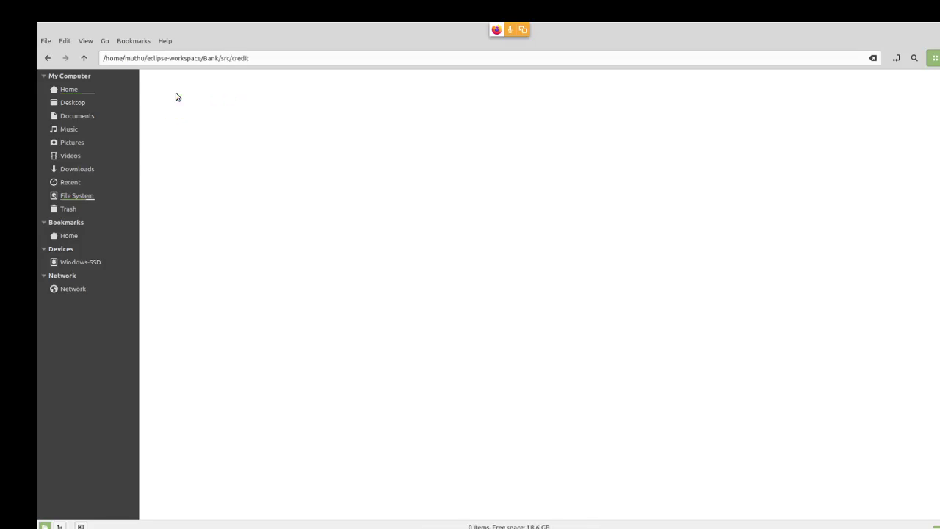
key(alt+Up)
key(alt+Up)
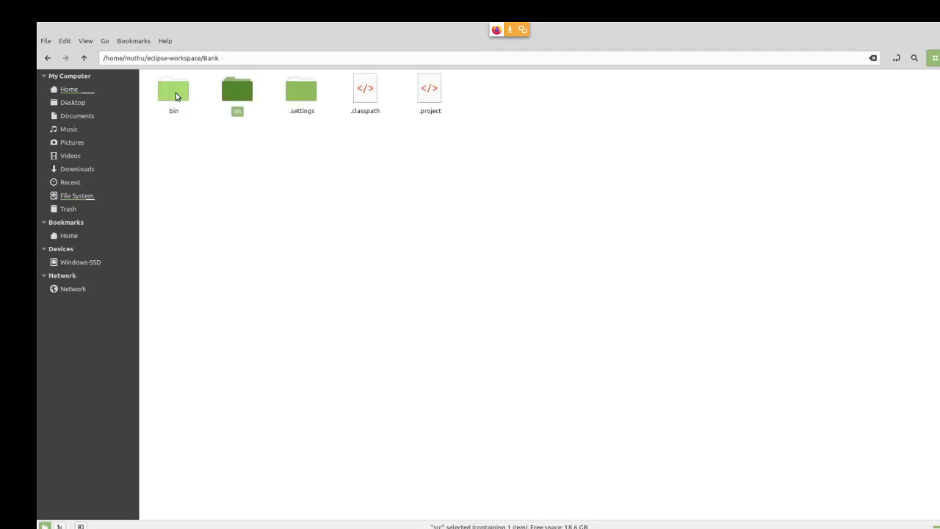
View the credit folder inside Bank/bin, return to the Bank folder, and select src.
click(176, 97)
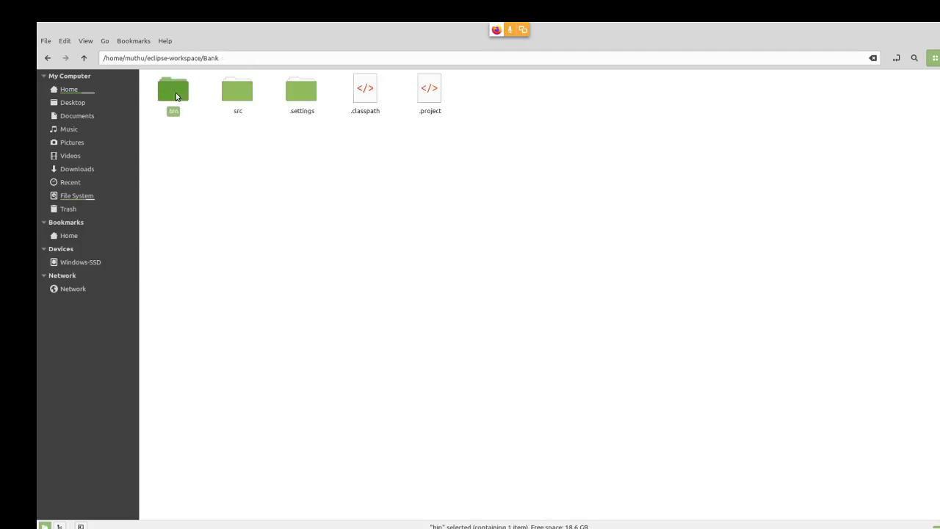
double_click(176, 96)
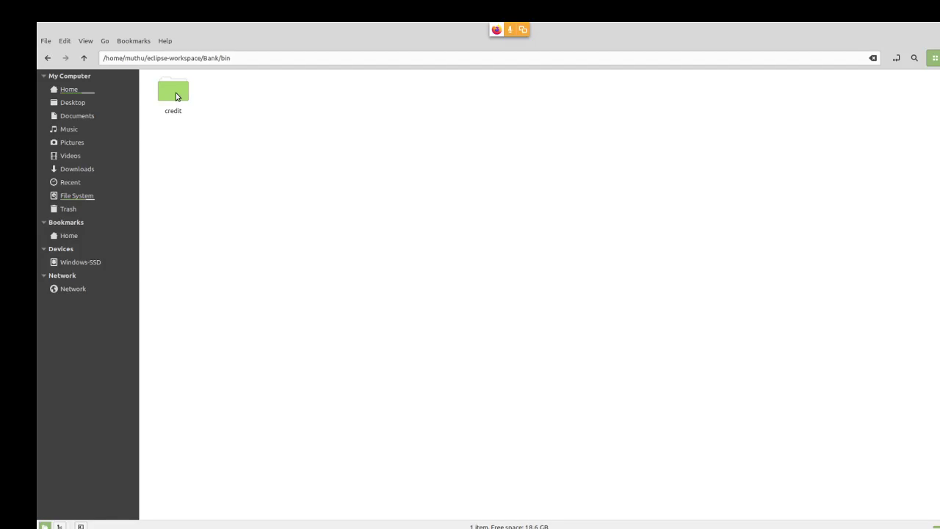
click(176, 96)
double_click(176, 97)
key(alt+Up)
key(alt+Up)
click(240, 100)
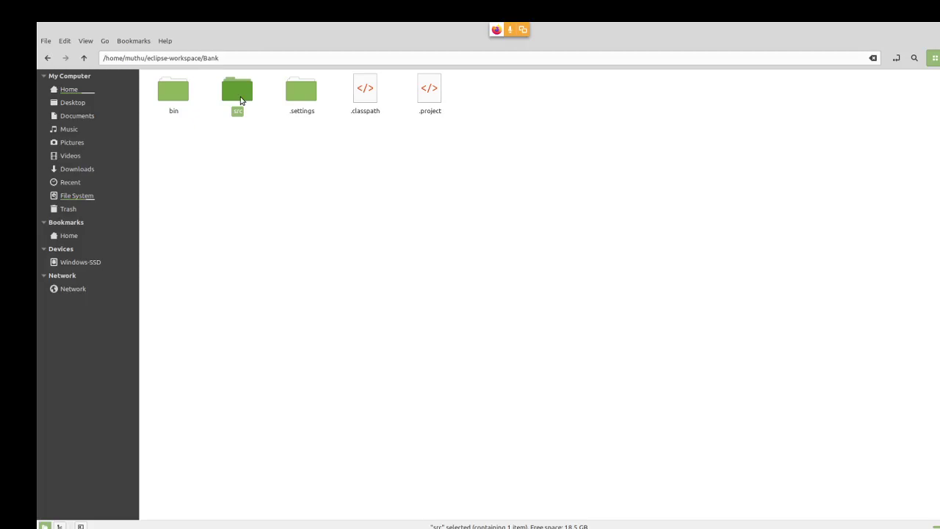
Switch back to Eclipse, restore the maximized terminal view to its normal size, and select the Bank project's src folder.
key(alt+Tab)
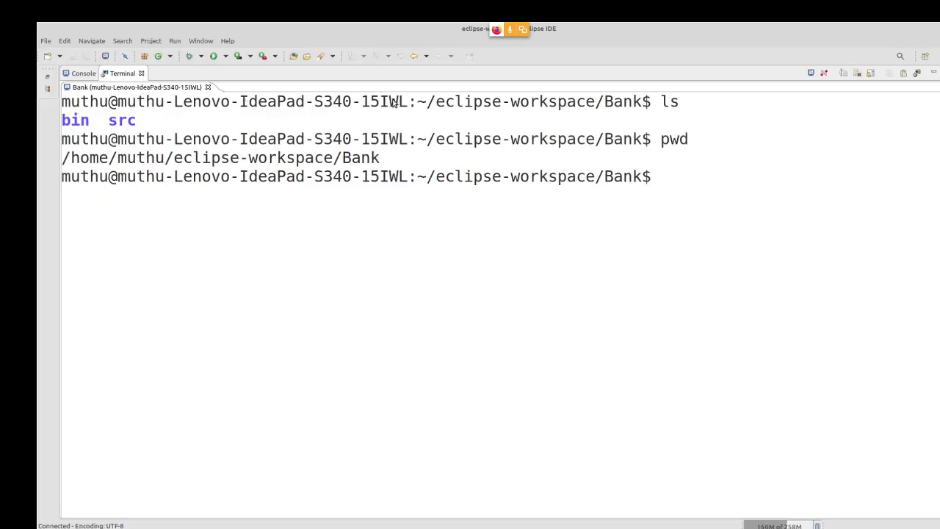
double_click(123, 73)
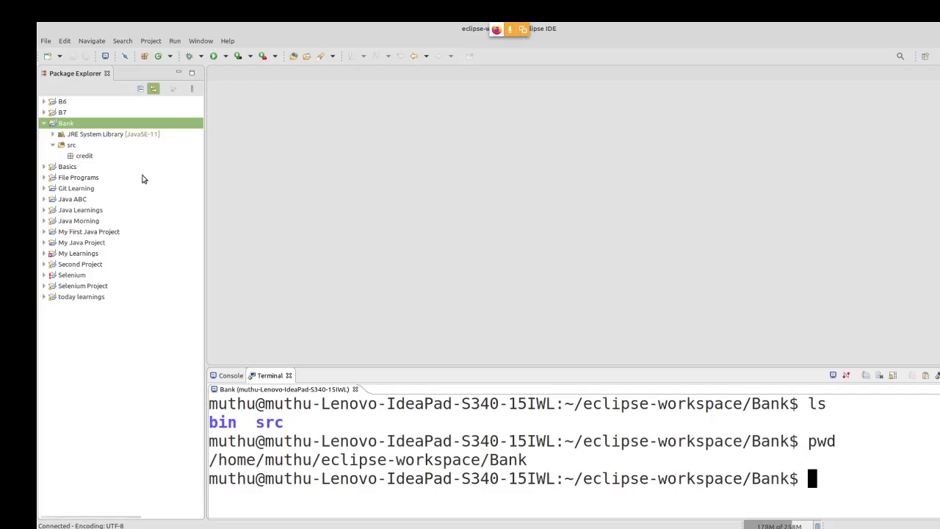
click(70, 146)
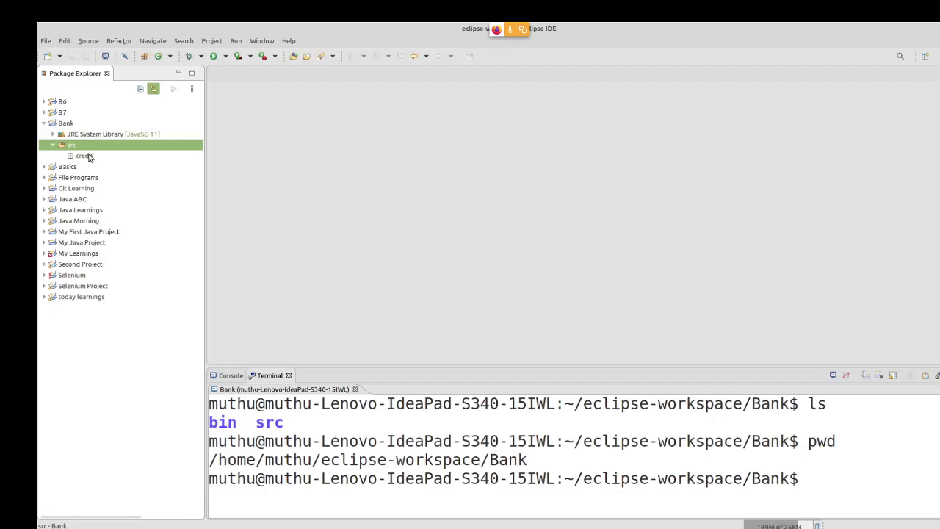
Start a new Java package in the Bank project, try a name beginning with debit.debitcar, and clear the name.
click(65, 124)
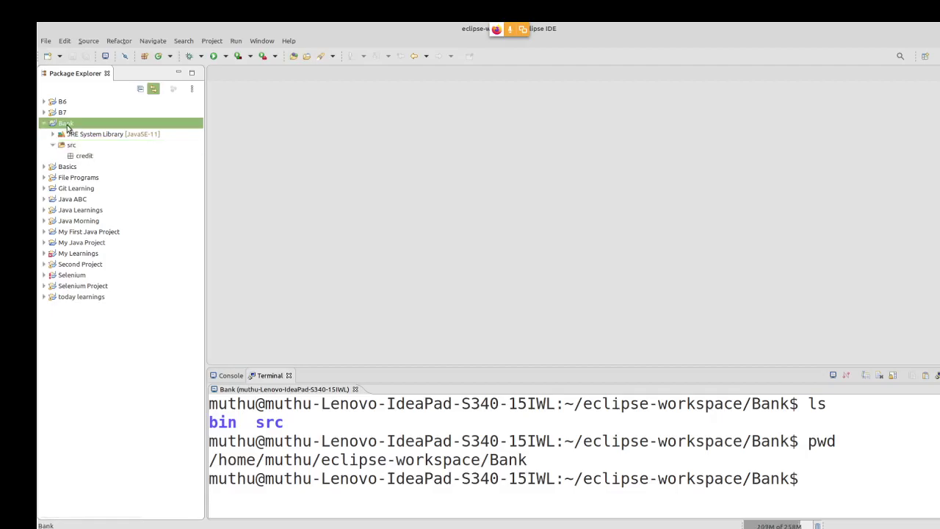
right_click(66, 126)
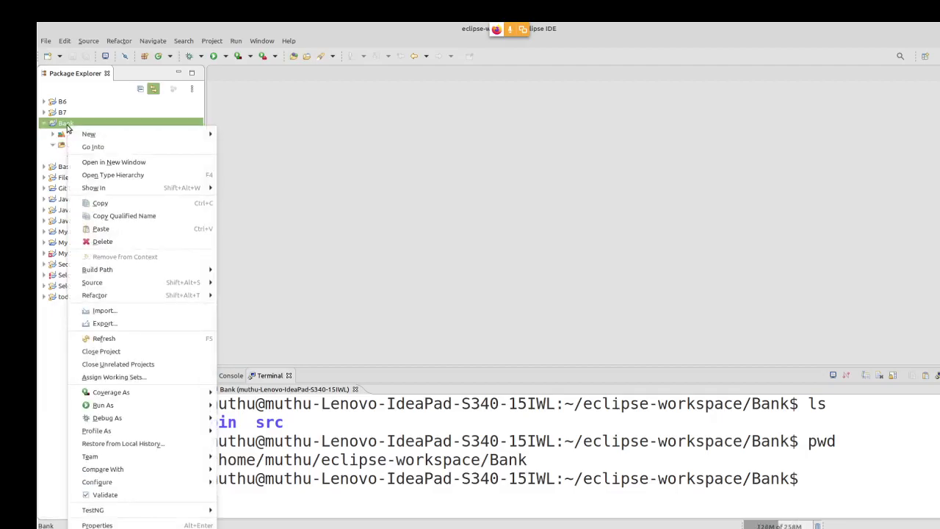
mouse_move(114, 128)
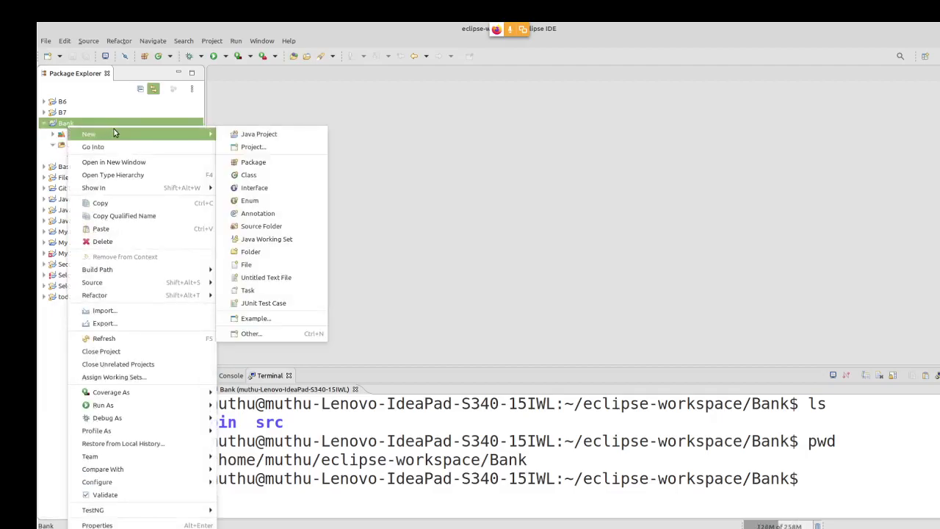
click(261, 162)
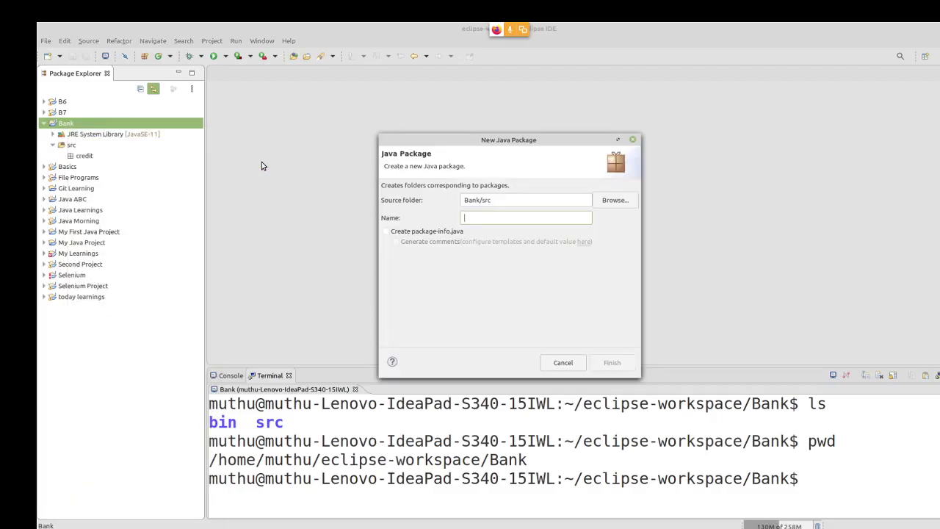
text(debit)
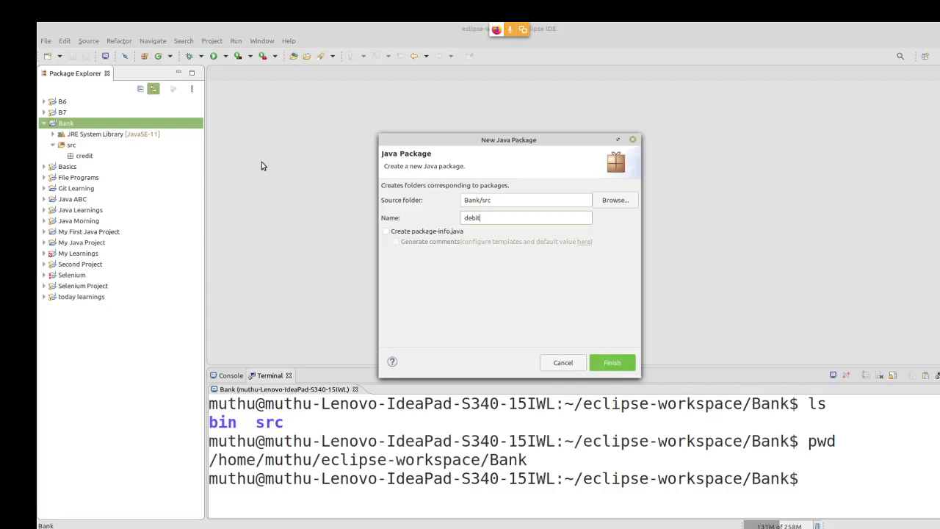
text(.debitcar)
key(ctrl+a)
key(BackSpace)
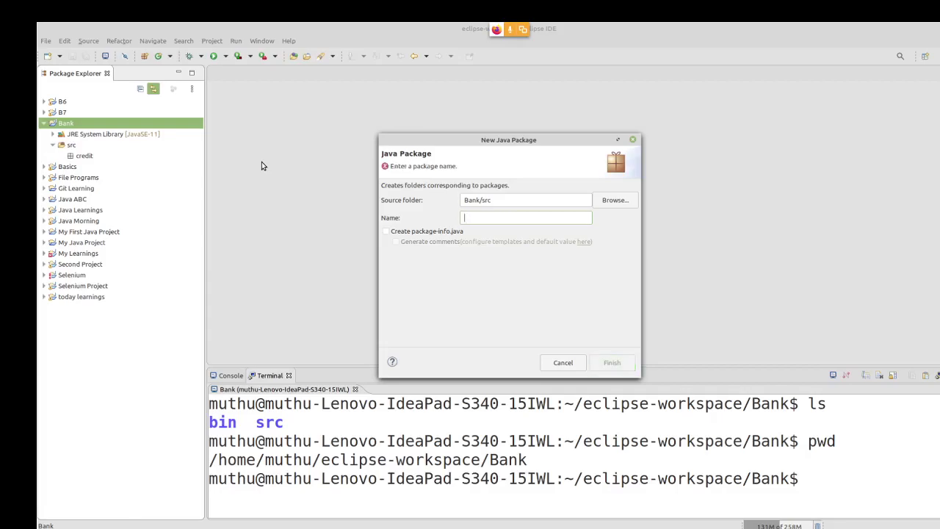
Try the package names debit with a trailing blank and capital D, read the naming rules, and clear the name.
text(debit)
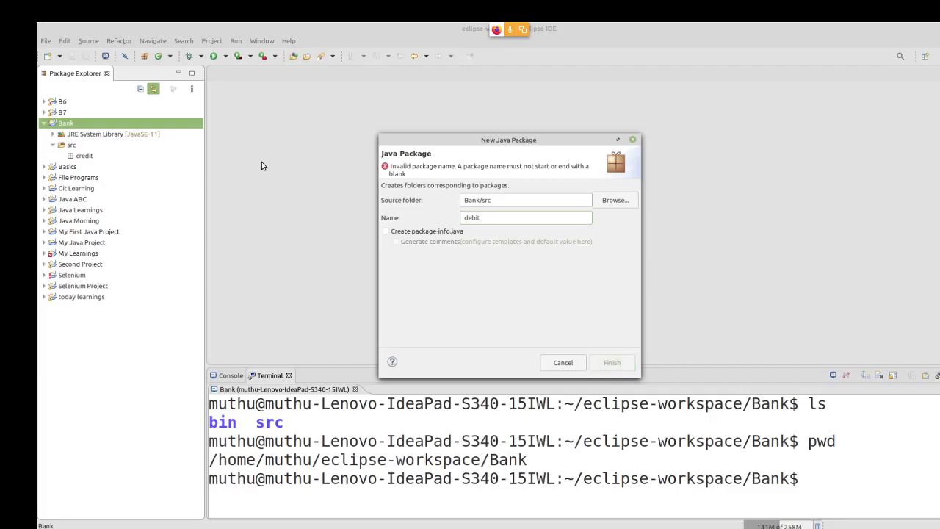
drag(410, 167, 587, 167)
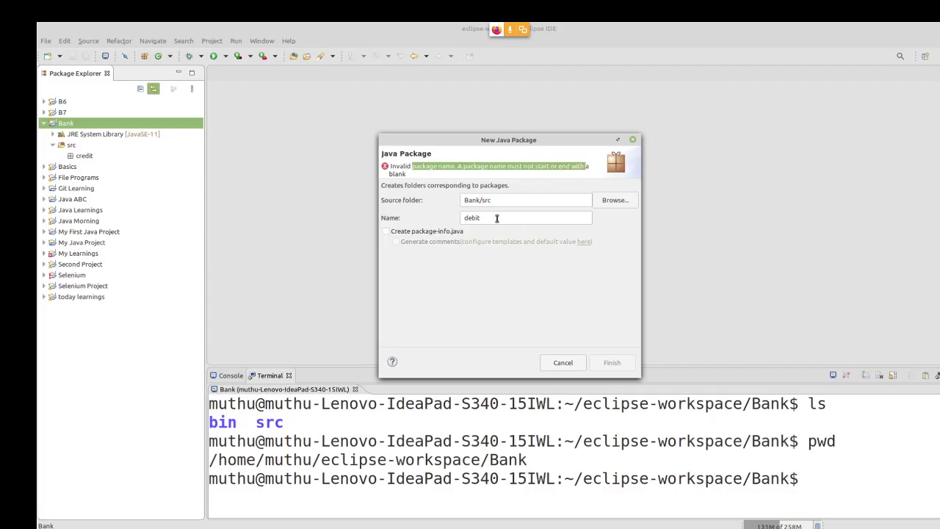
key(BackSpace)
key(BackSpace)
key(BackSpace)
key(BackSpace)
key(BackSpace)
key(BackSpace)
text(D)
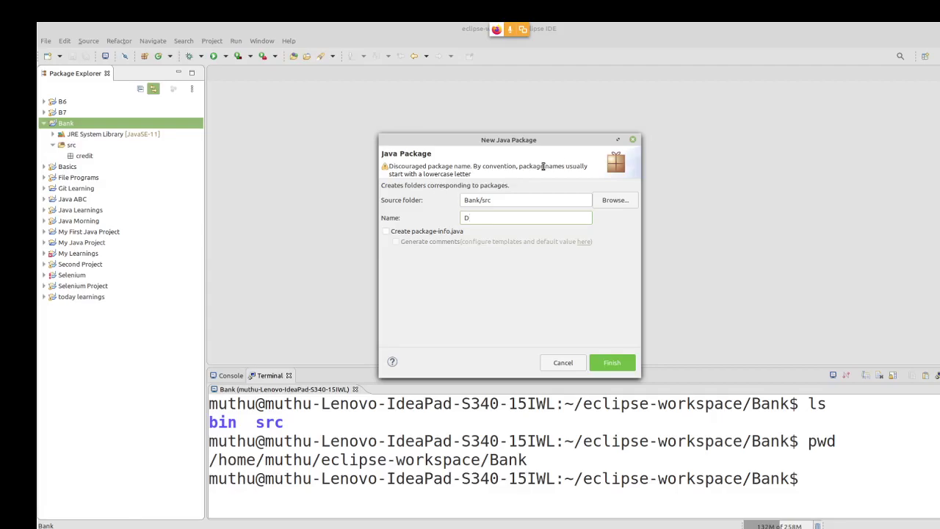
drag(446, 173, 483, 171)
key(BackSpace)
Name the new package debit.customers and create it in Bank/src.
text(debit.)
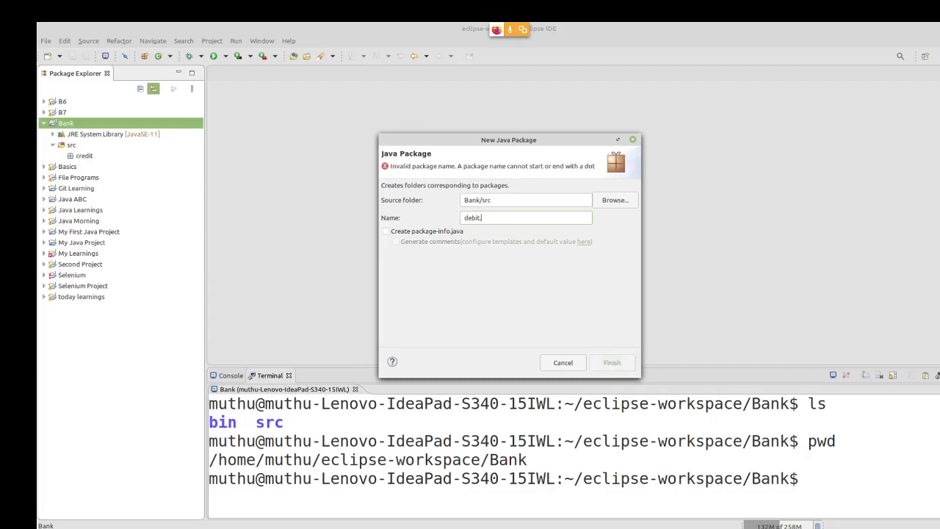
text(customers)
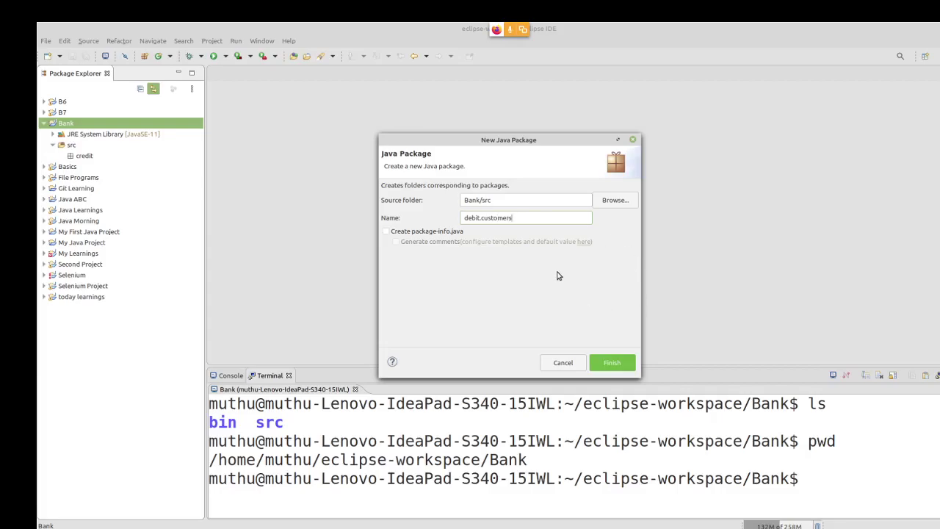
click(611, 363)
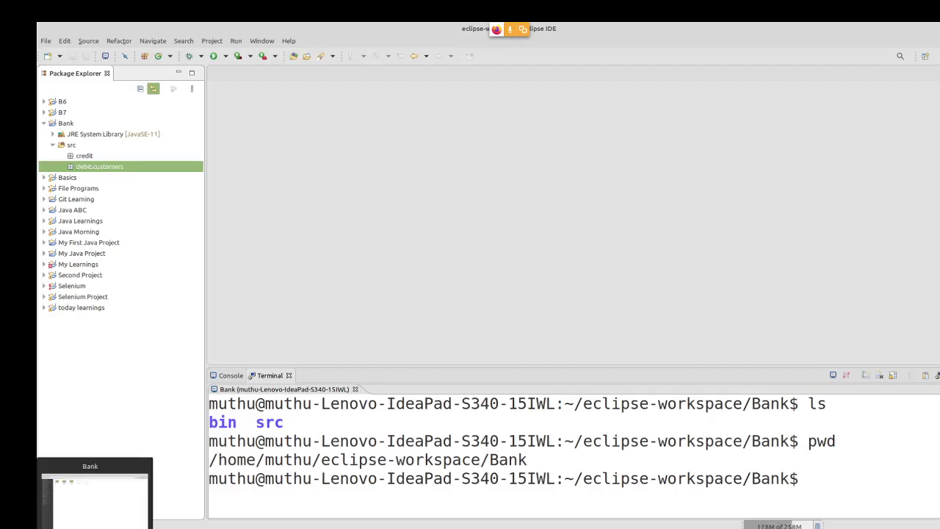
Switch to the file manager and view the credit and debit folders inside Bank/src.
click(96, 525)
click(284, 309)
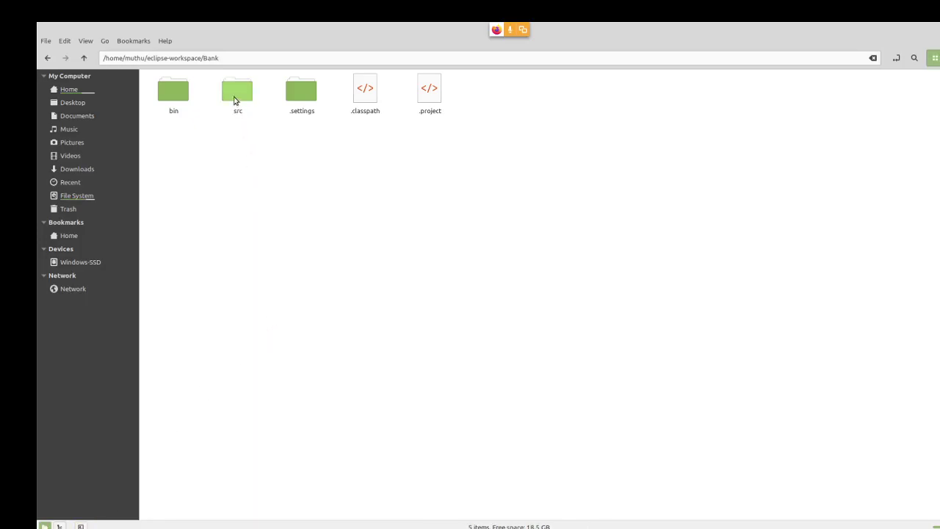
click(234, 58)
click(237, 91)
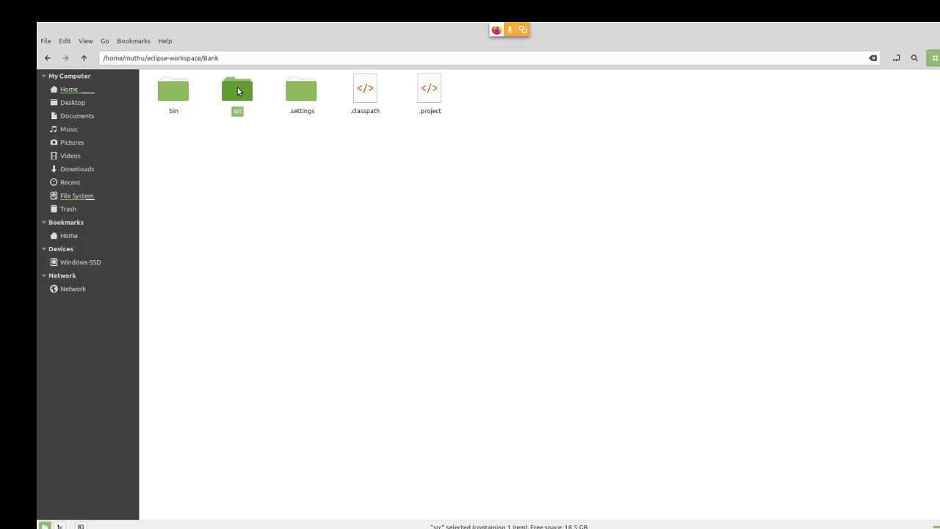
double_click(238, 91)
click(237, 91)
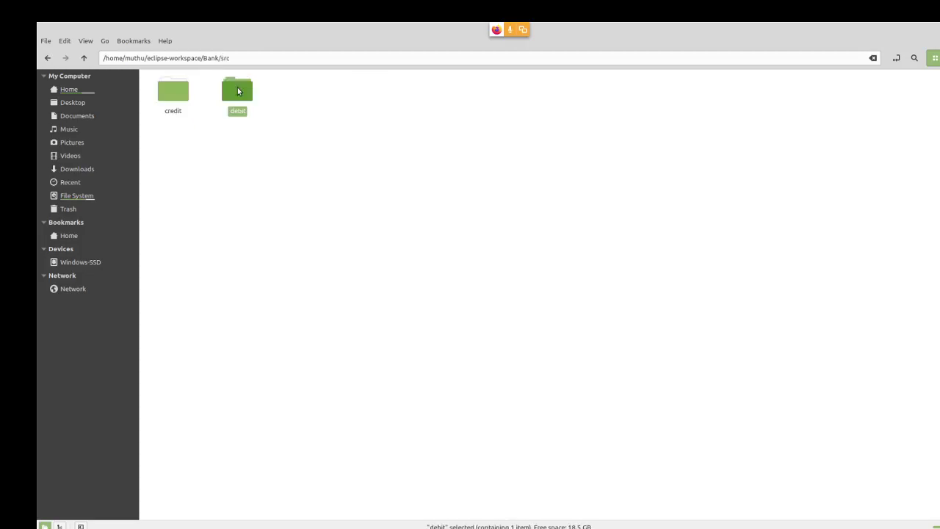
key(Left)
Compare the credit and debit.customers packages in Eclipse with the matching Bank/src folders in the file manager, and select debit.
key(alt+Tab)
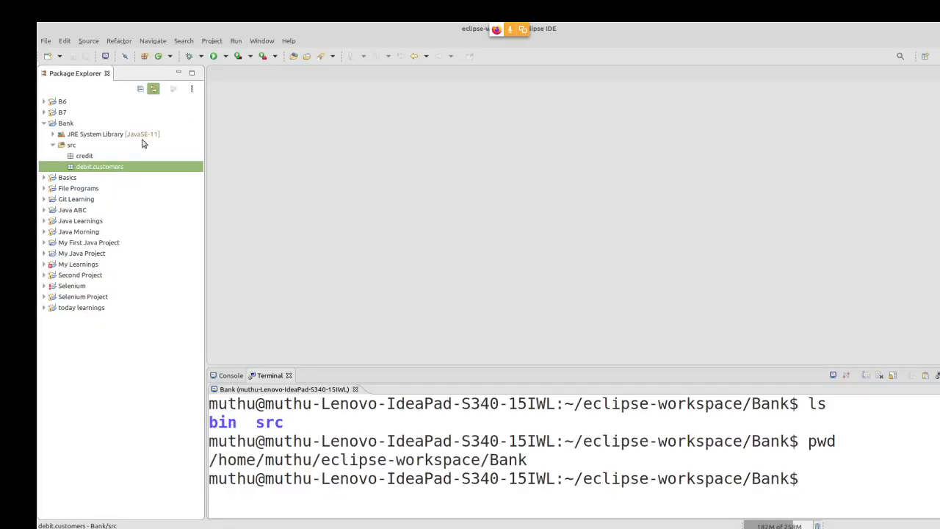
click(87, 159)
click(95, 170)
key(alt+Tab)
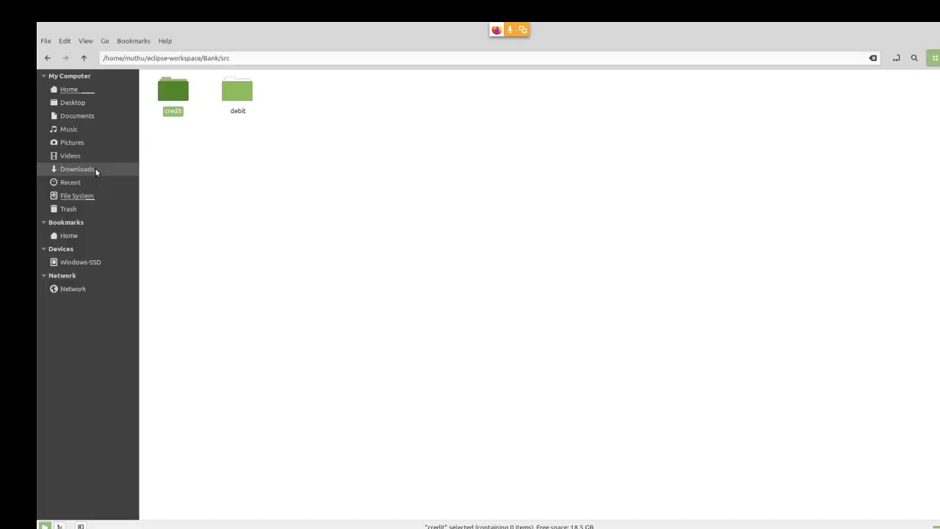
click(243, 94)
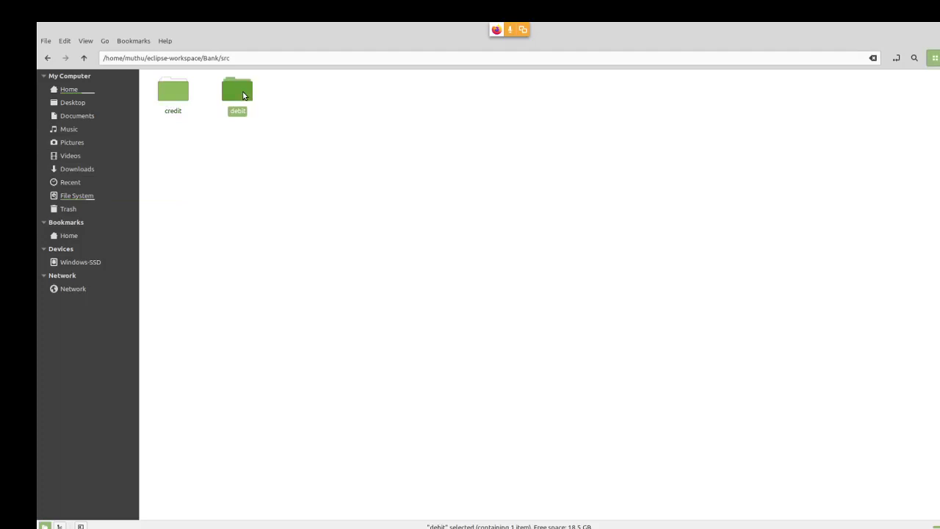
View the customers folder inside Bank/src/debit, compare it with the debit.customers package in Eclipse, and review the package notes in the text editor.
double_click(244, 94)
key(Down)
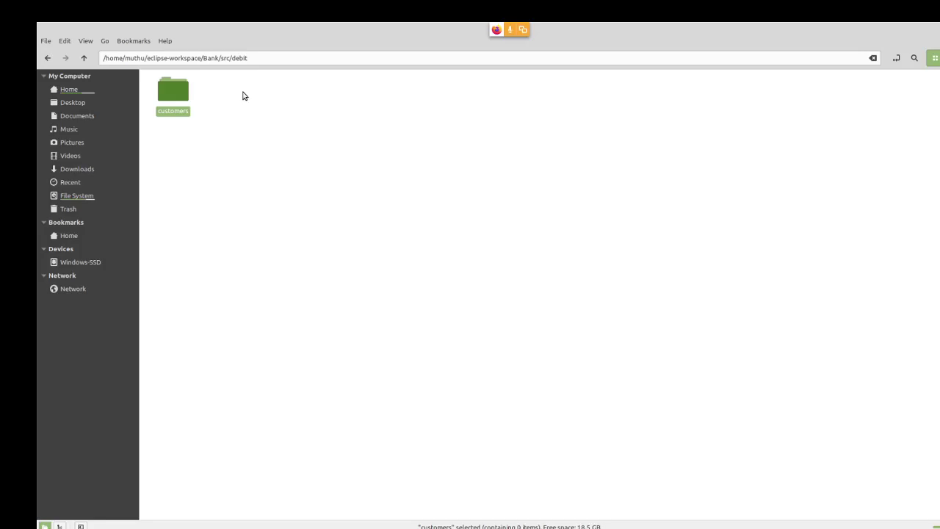
key(alt+Tab)
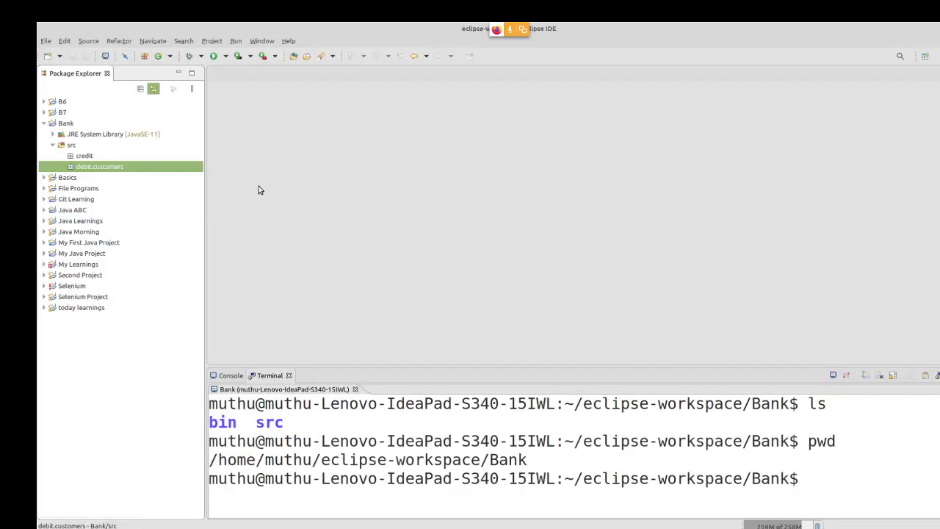
key(alt+Tab)
key(alt+Tab)
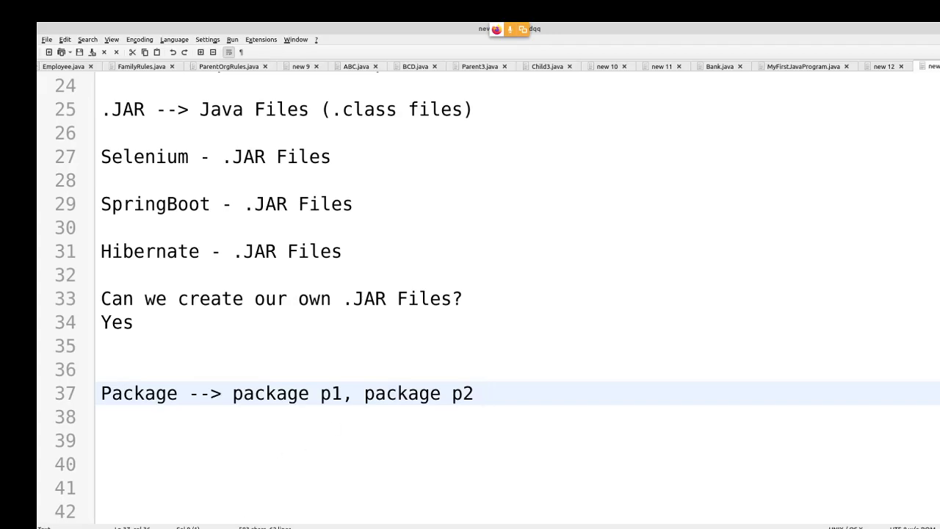
Return to Eclipse and close the Terminal and Console views.
key(alt+Tab)
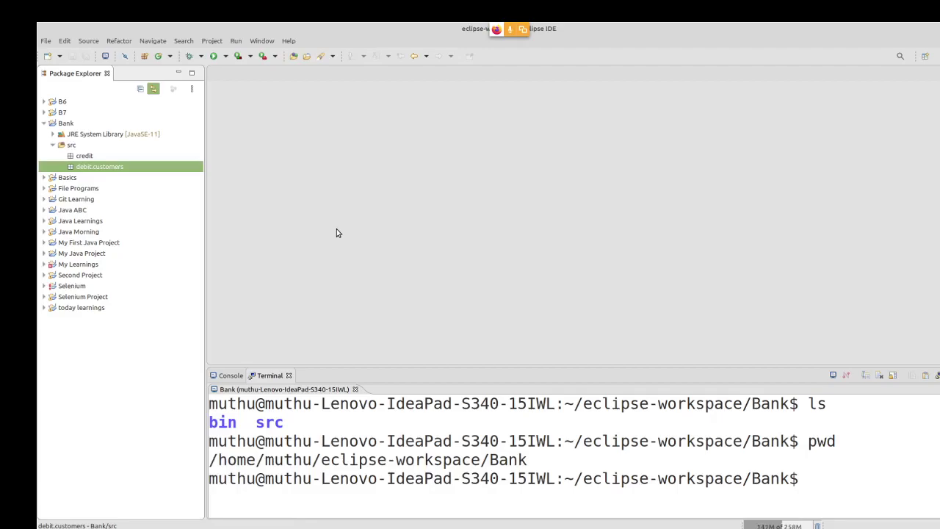
click(290, 376)
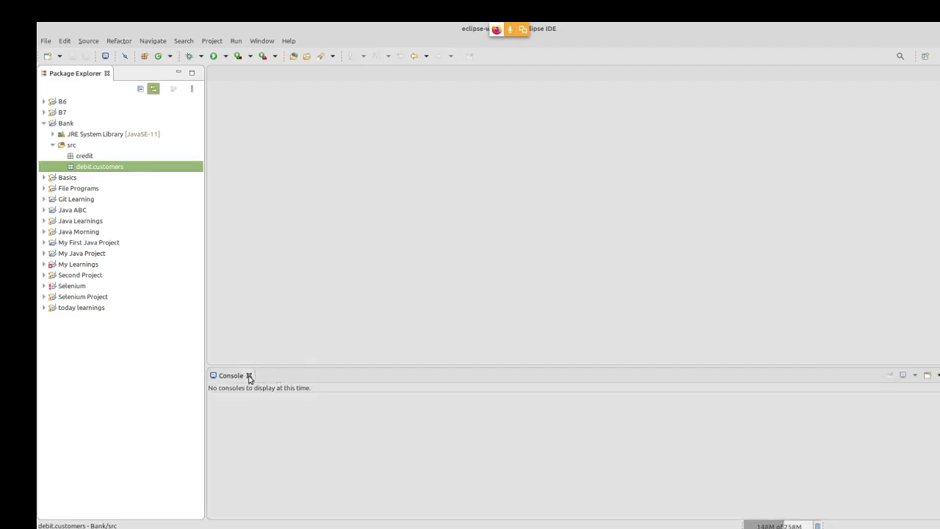
click(249, 376)
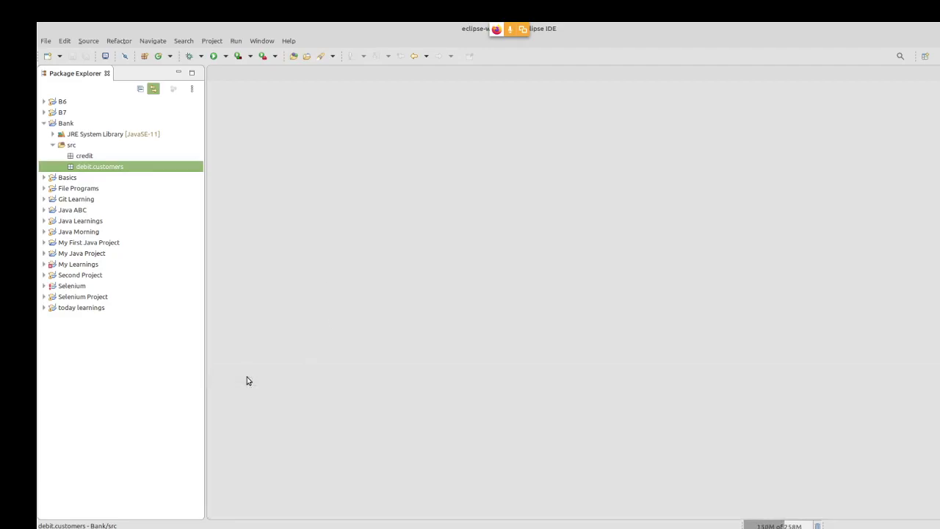
Start a new Java class in the debit.customers package and check its source folder and package.
click(84, 157)
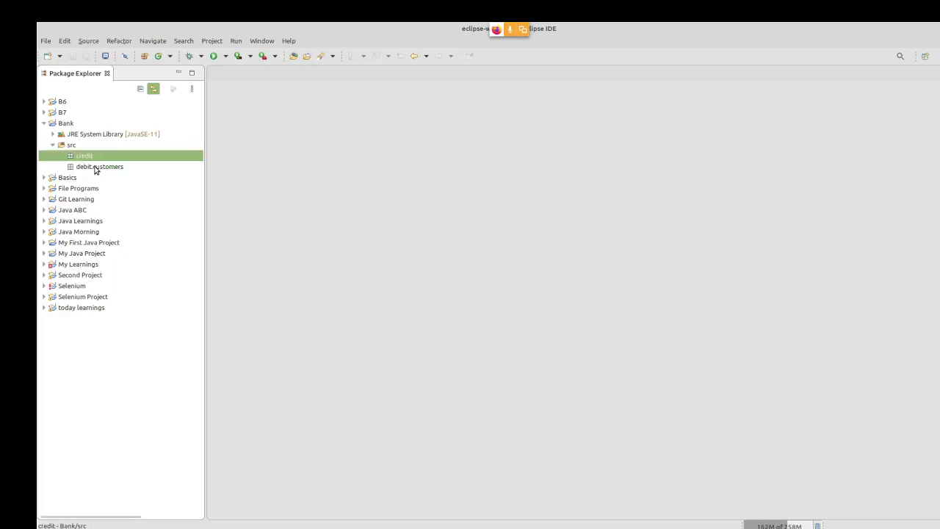
click(94, 167)
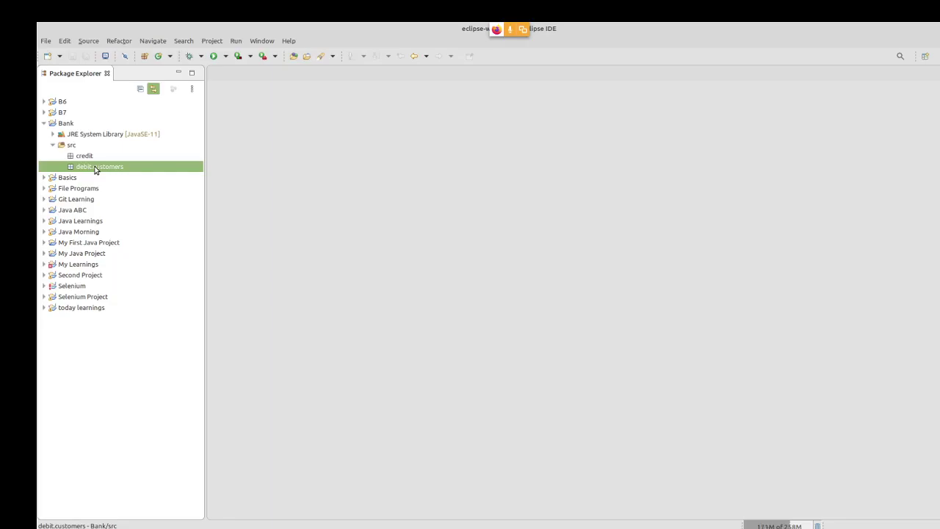
right_click(94, 169)
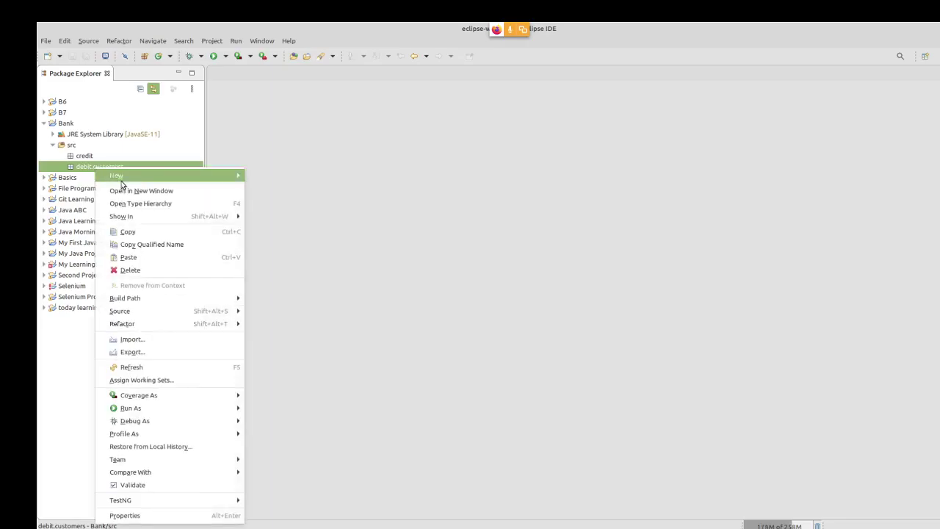
mouse_move(143, 171)
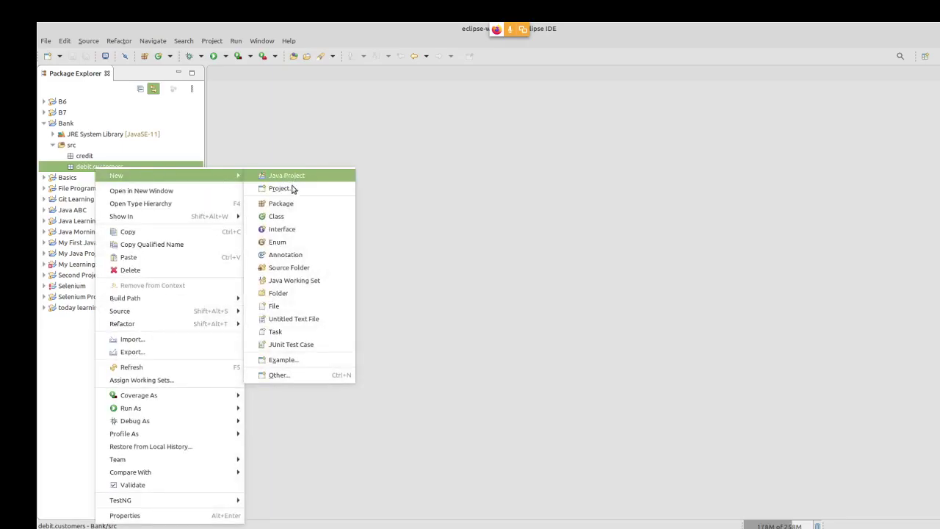
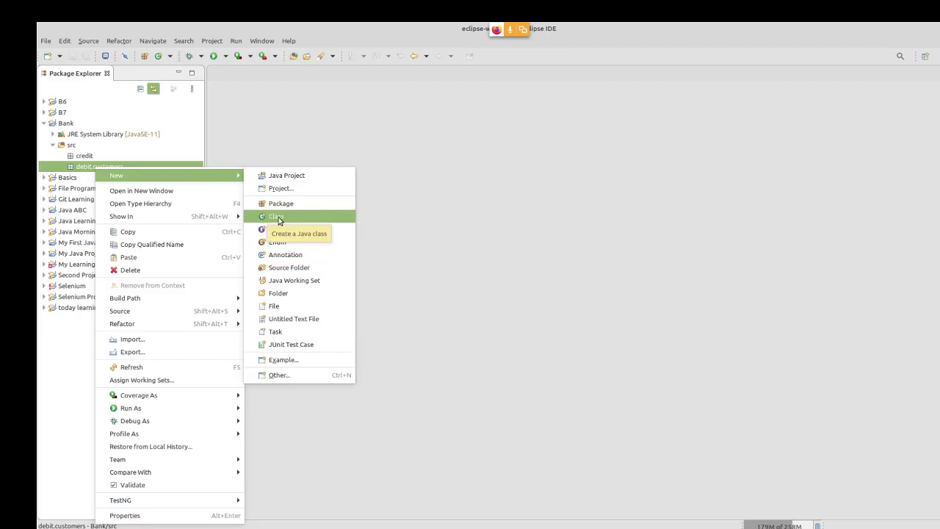
click(278, 219)
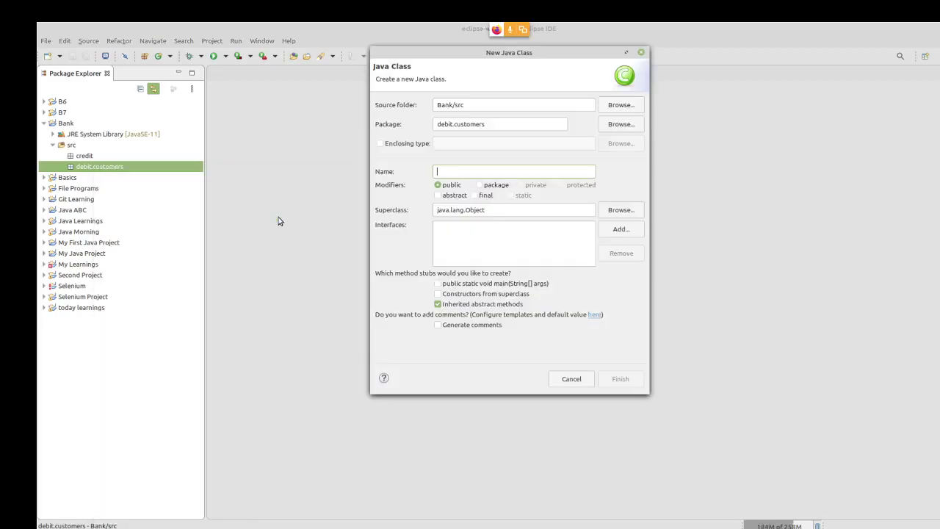
drag(476, 105, 435, 107)
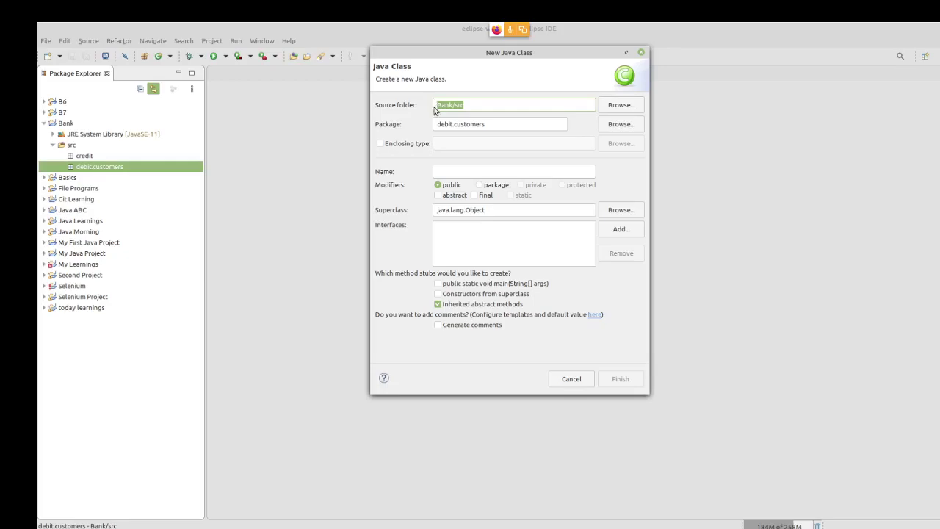
drag(499, 124, 432, 130)
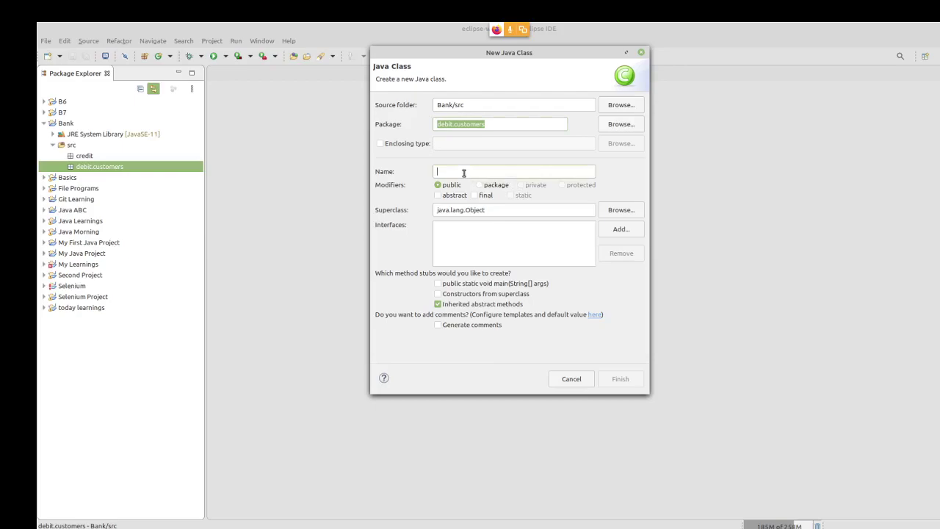
Enter My First Java Program as the class name and read the validation message.
text(M)
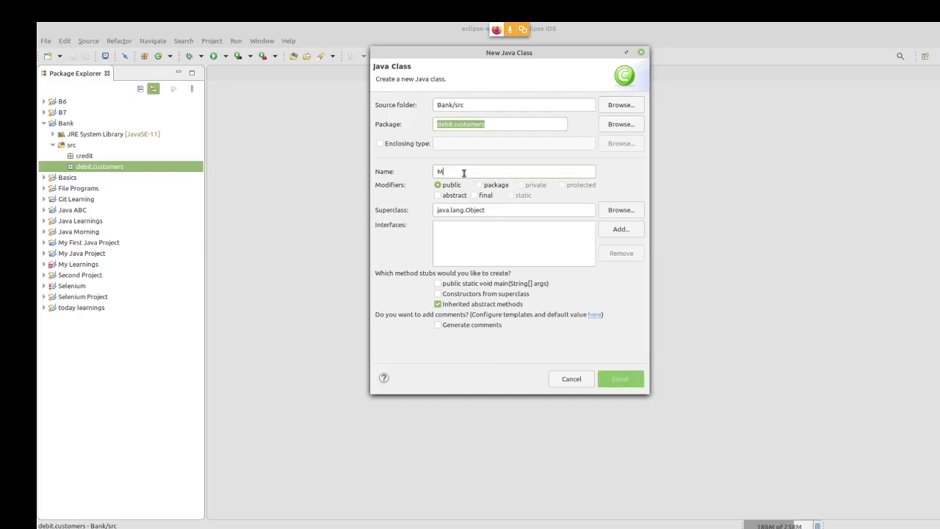
text(y First Java Program)
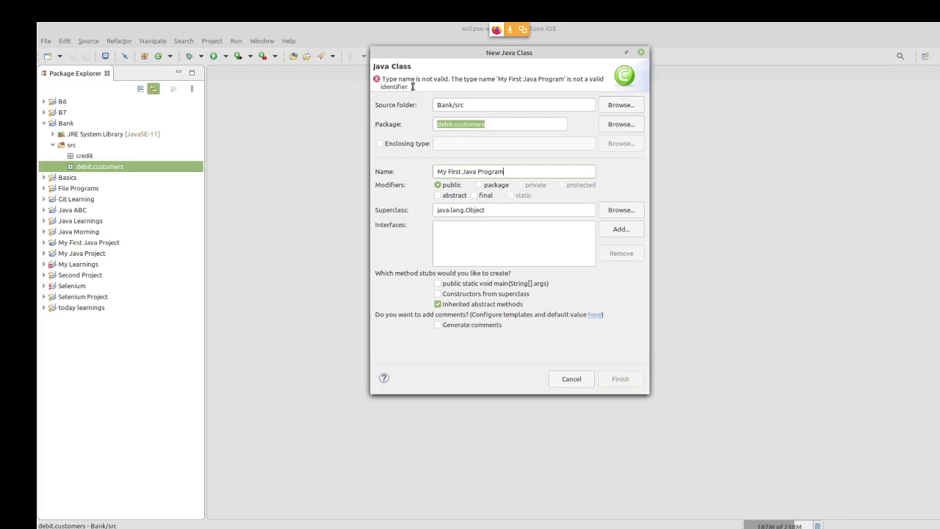
drag(409, 87, 383, 80)
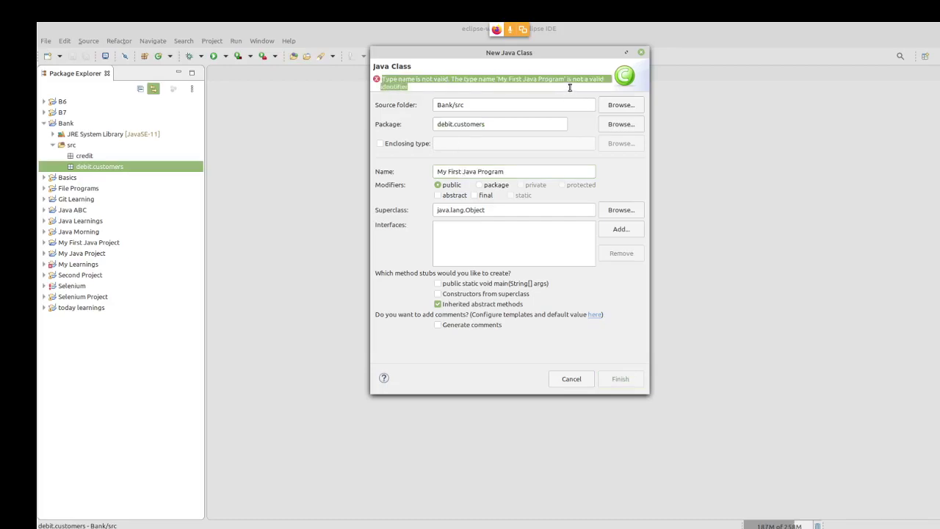
Replace the spaces in the class name with underscores to make it My_First_Java_Program.
click(447, 171)
text(_)
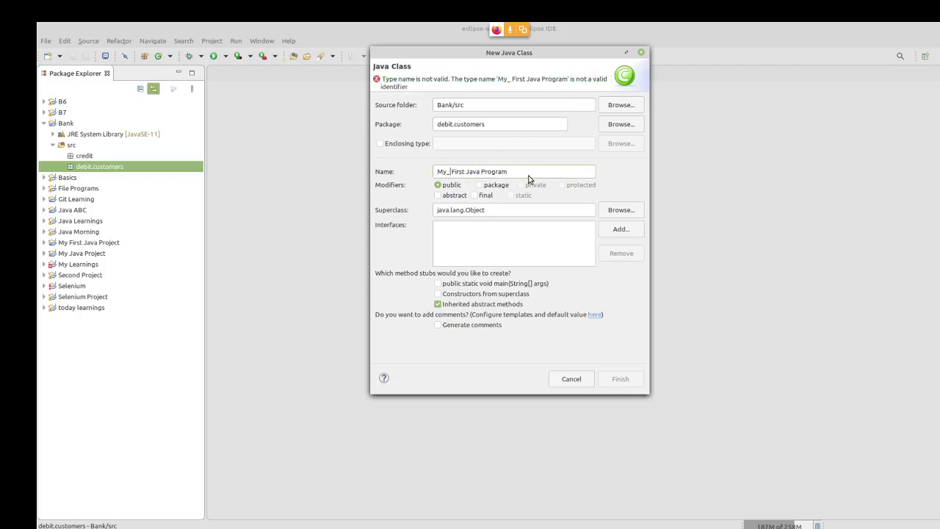
key(Delete)
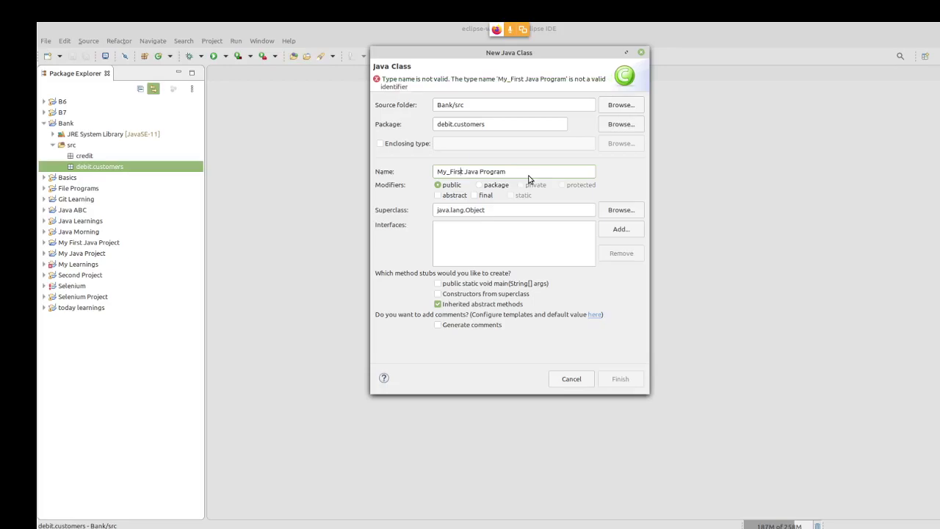
text(_)
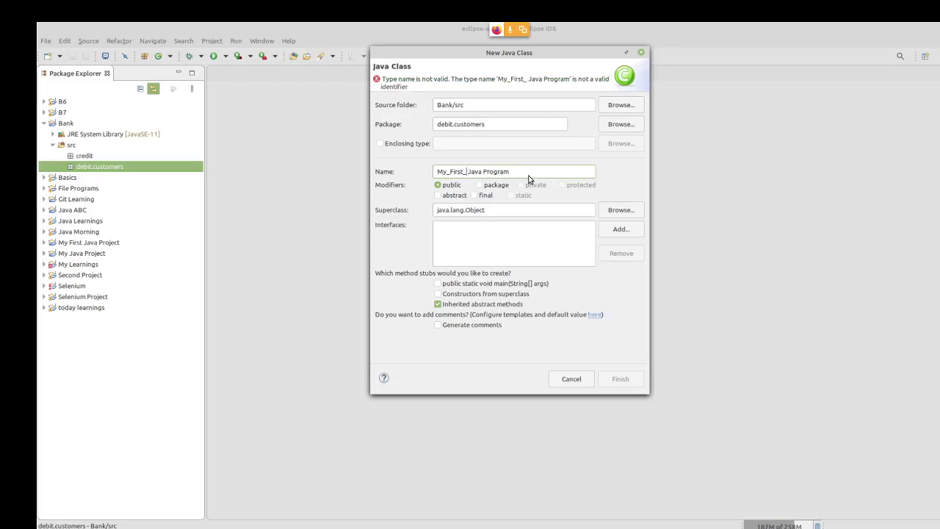
key(Delete)
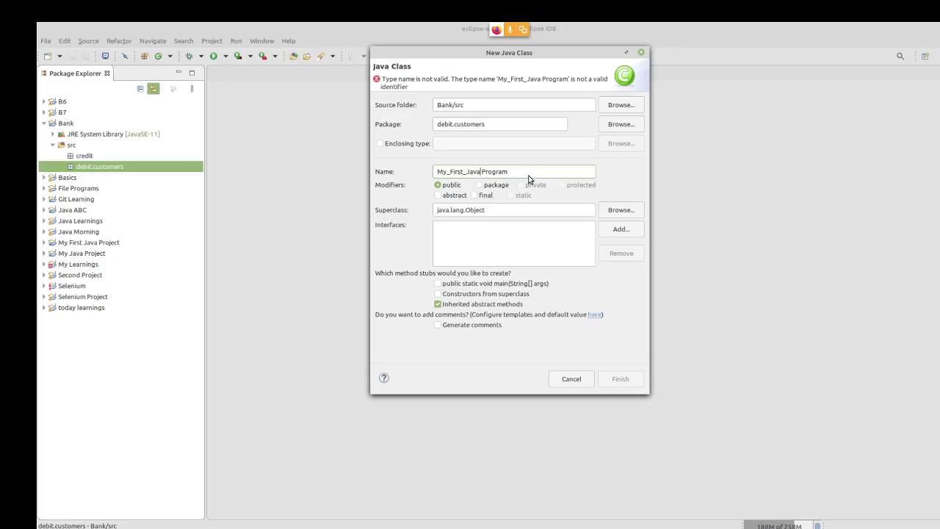
text(_)
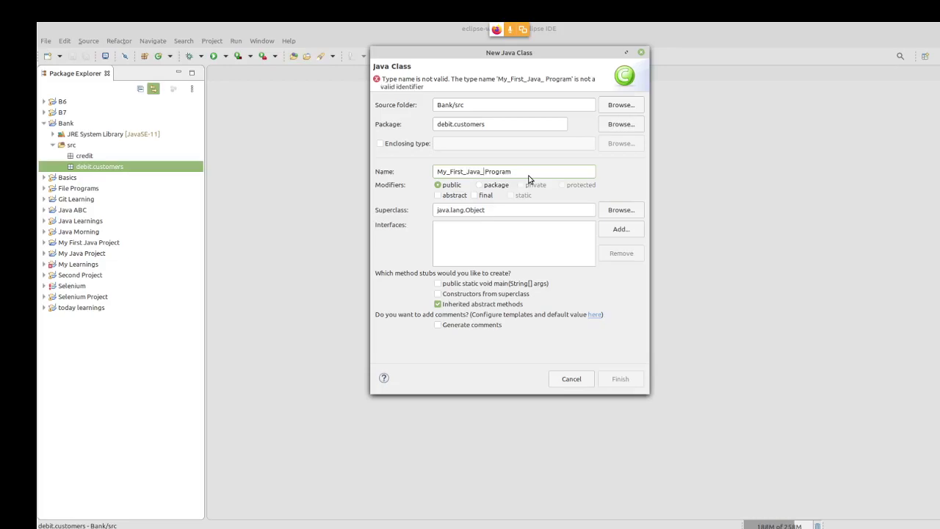
key(Delete)
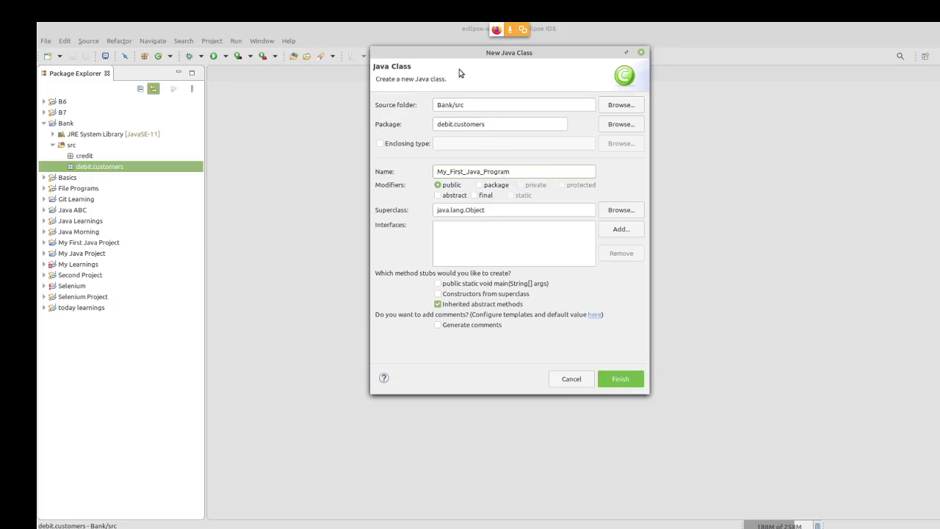
Try a lowercase m at the start of the class name, read the naming convention, and restore the capital M.
double_click(460, 175)
click(441, 171)
key(BackSpace)
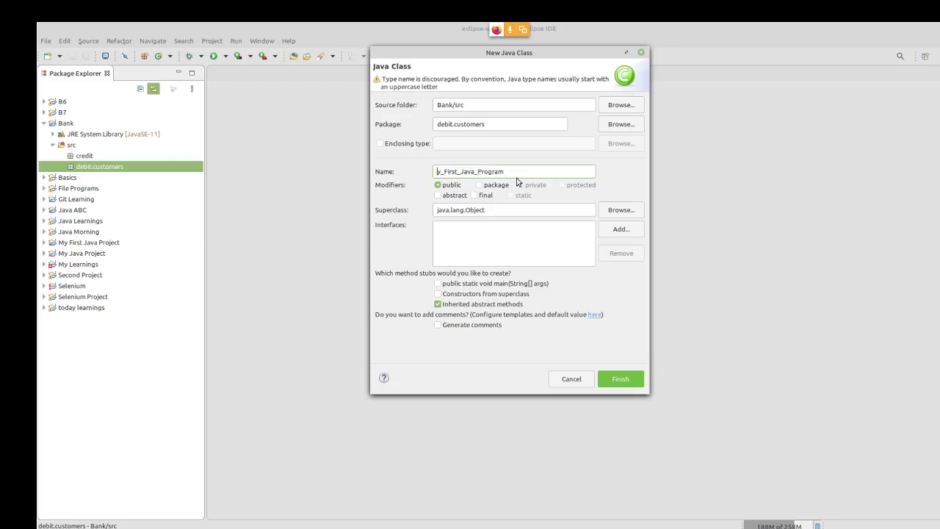
text(m)
drag(422, 79, 607, 80)
drag(399, 87, 446, 84)
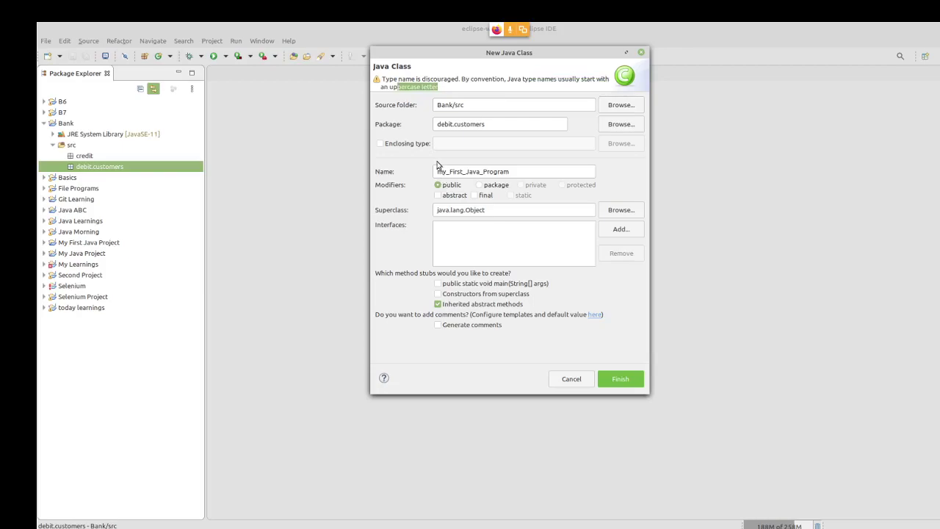
key(BackSpace)
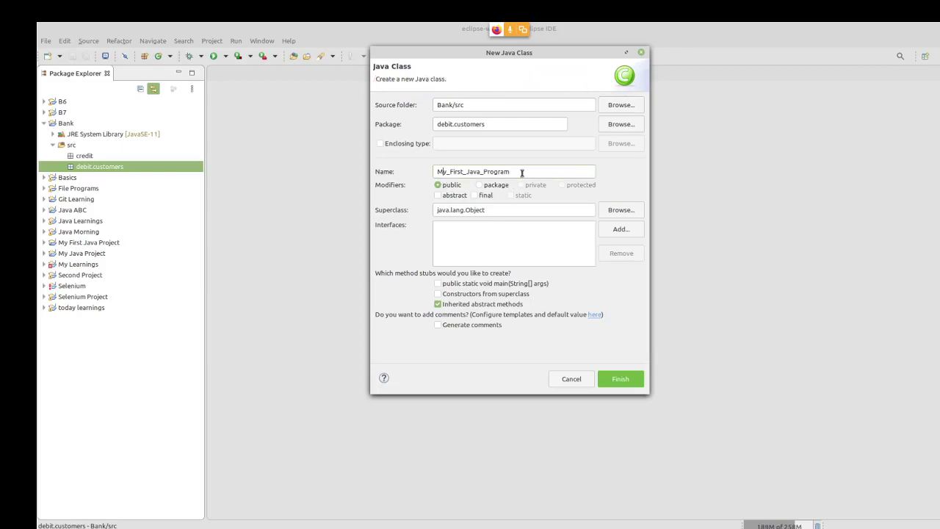
Try adding 123 to the class name, first at its beginning, read the validation message, and remove the digits each time.
click(439, 172)
text(123)
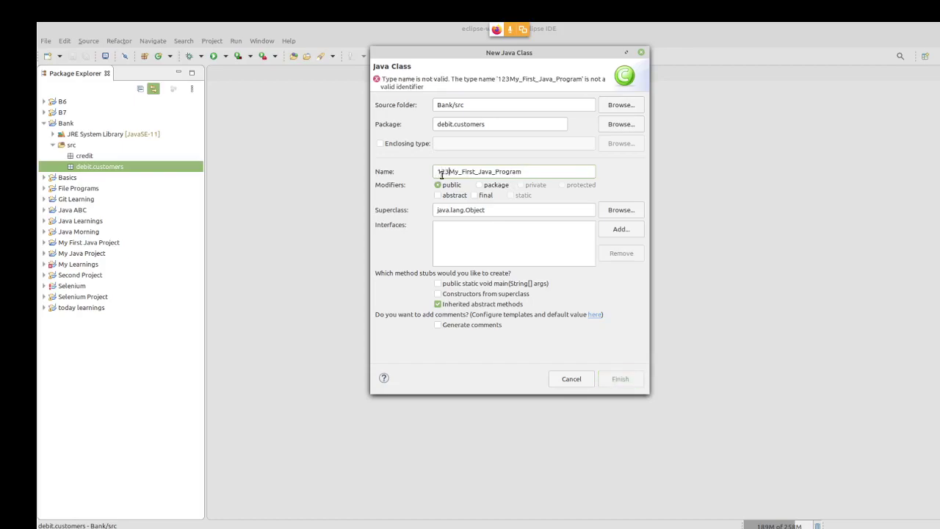
drag(408, 79, 462, 78)
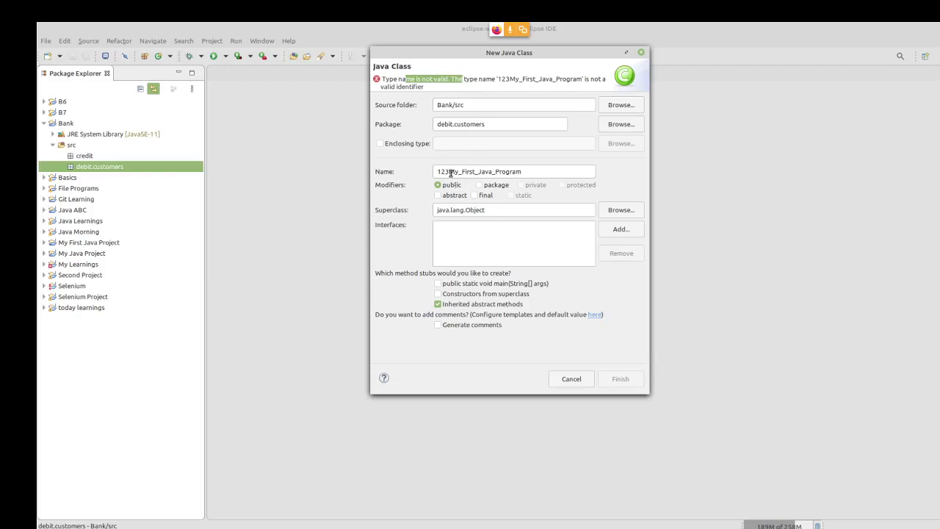
click(450, 172)
key(BackSpace)
key(BackSpace)
key(BackSpace)
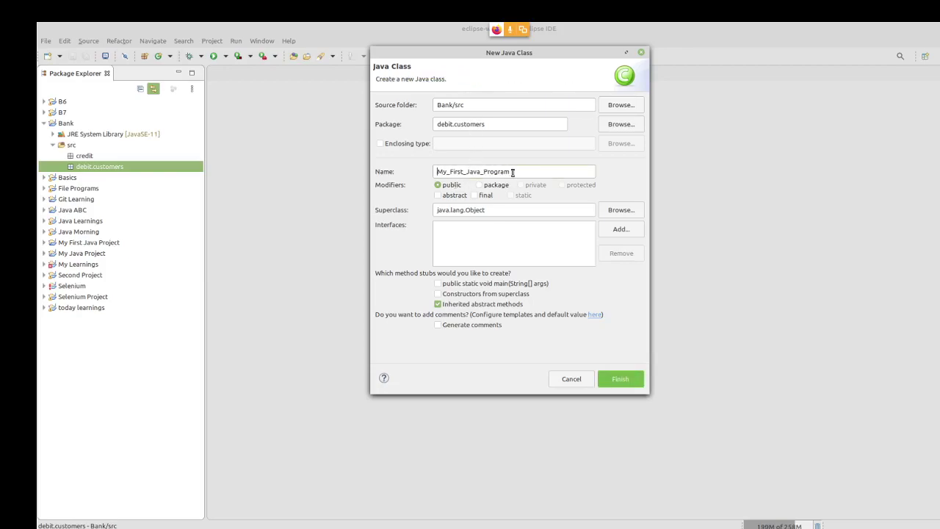
text(123)
key(BackSpace)
key(BackSpace)
key(BackSpace)
Try the package, abstract and final modifiers, read the message about combining them, and return to public with abstract and final cleared.
click(479, 187)
click(448, 188)
click(452, 197)
click(451, 199)
click(473, 197)
click(445, 201)
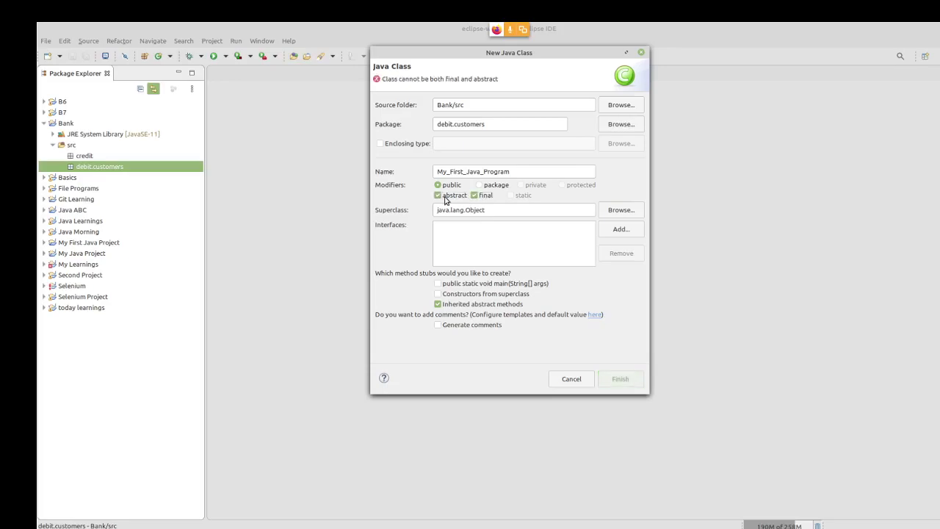
drag(382, 79, 503, 70)
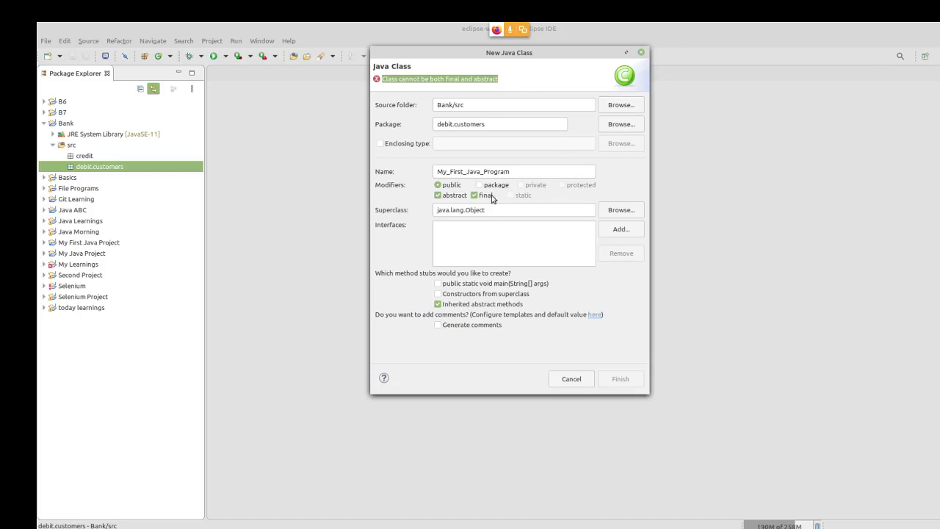
click(474, 195)
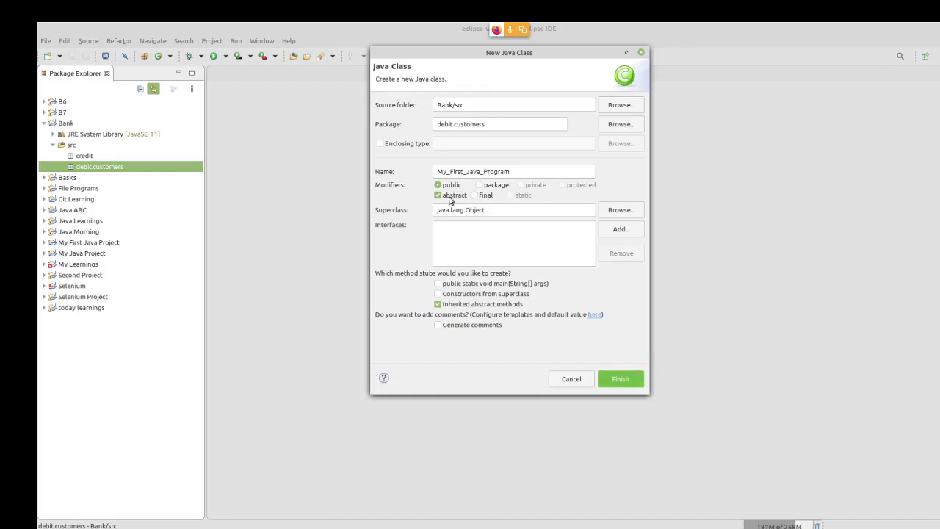
click(438, 196)
Examine the default superclass java.lang.Object and the superclass chooser, leaving the superclass as it is.
drag(500, 210, 438, 212)
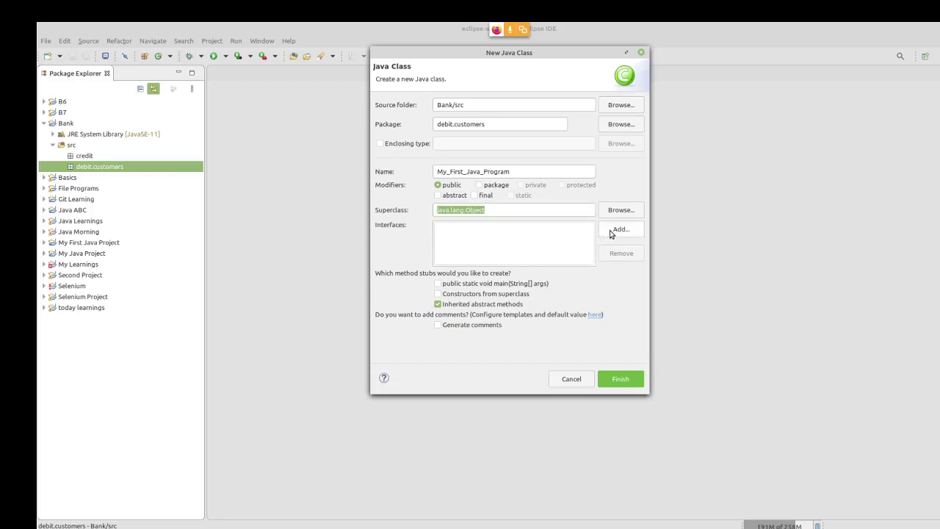
click(503, 213)
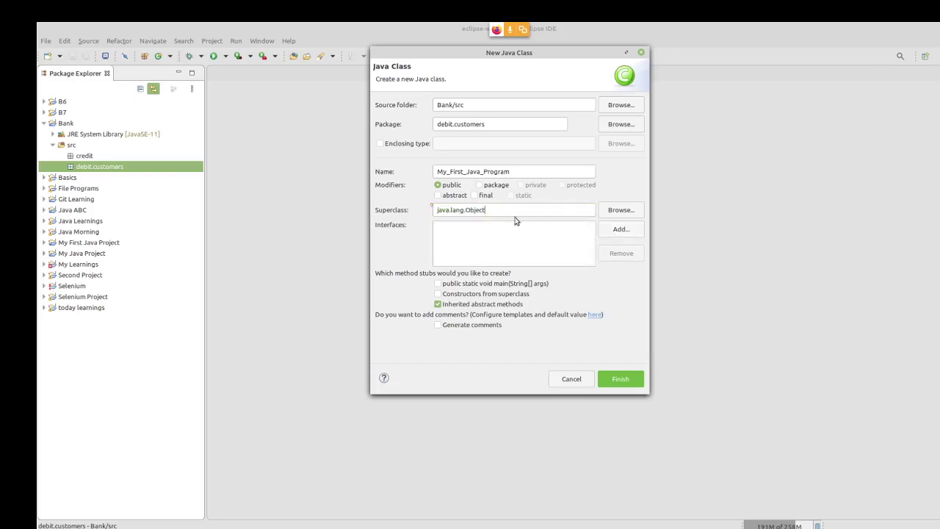
click(620, 210)
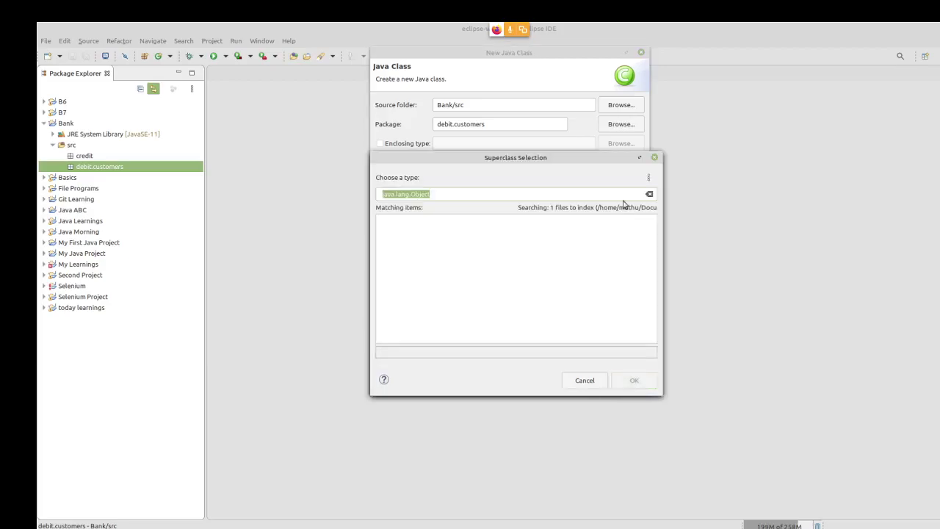
click(656, 158)
click(504, 209)
key(ctrl+shift+Left)
key(ctrl+shift+Left)
key(ctrl+shift+Left)
click(497, 239)
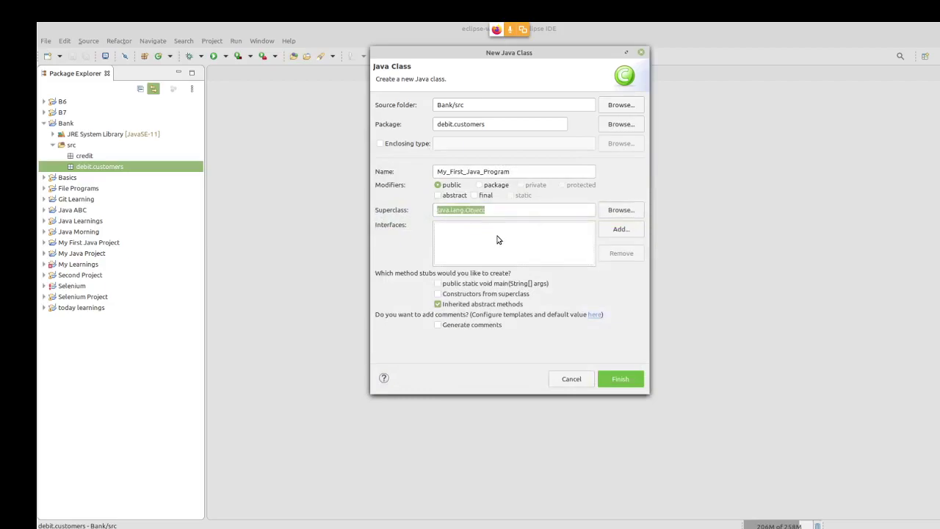
Include the public static void main stub, exclude inherited abstract methods, and create the My_First_Java_Program class.
click(484, 288)
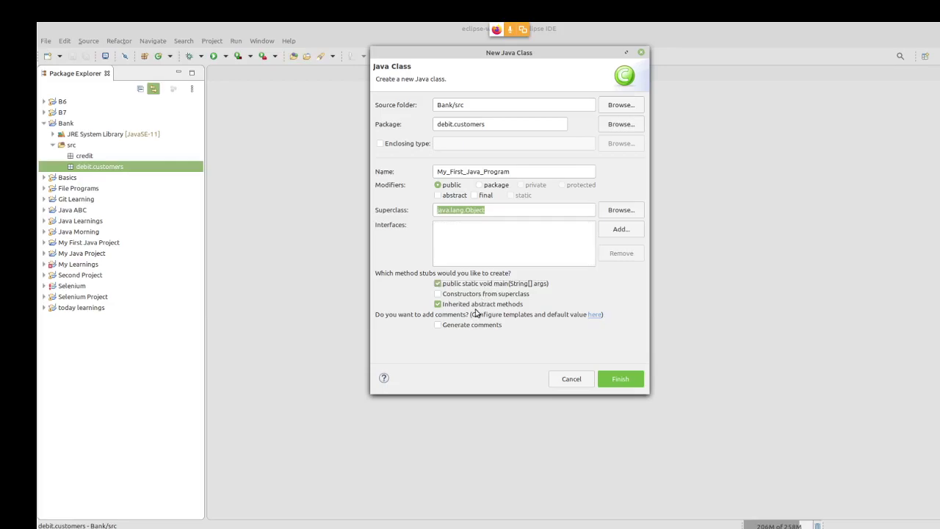
click(437, 304)
click(619, 379)
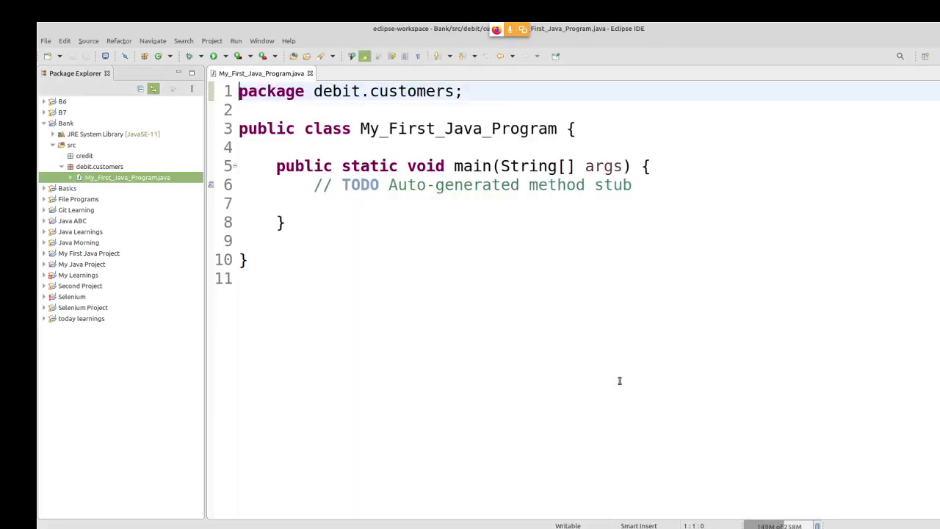
Examine the generated code's keywords, the package declaration debit.customers, the class name, and the main method.
double_click(270, 94)
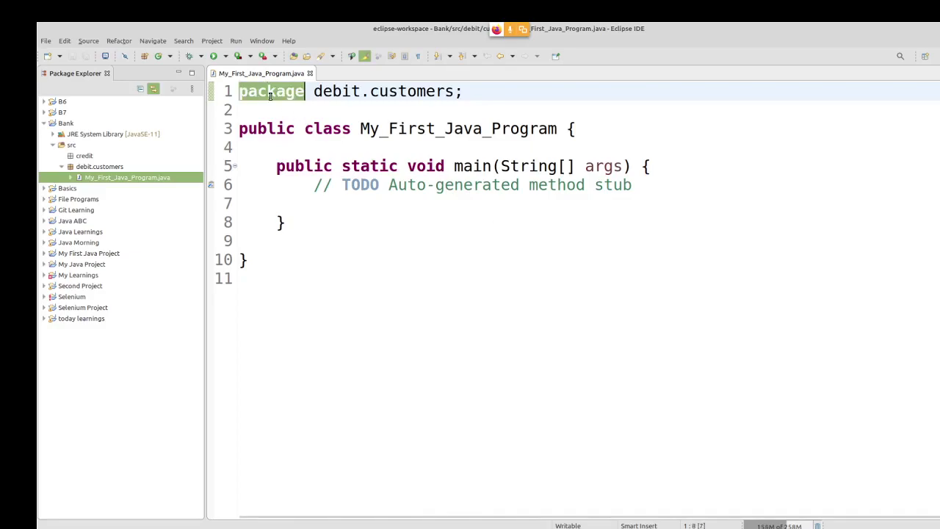
click(343, 166)
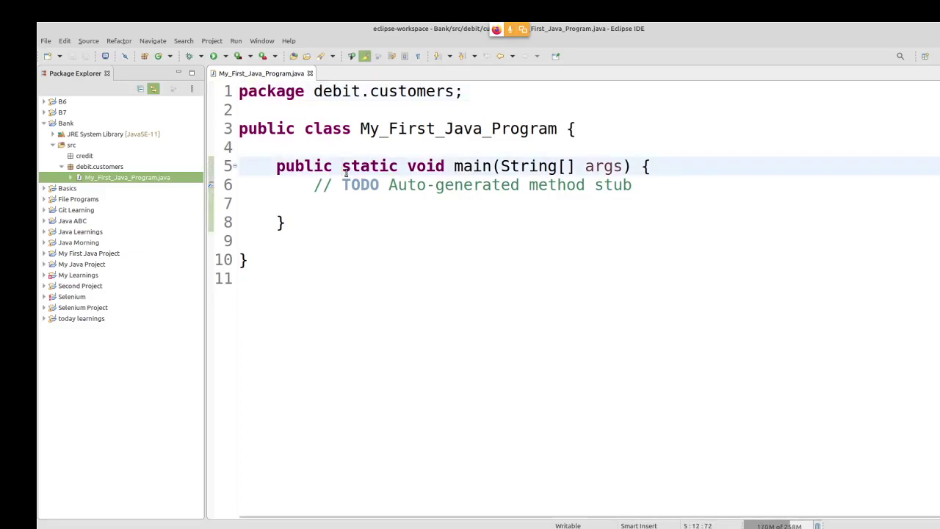
double_click(328, 129)
drag(295, 129, 231, 134)
drag(307, 91, 231, 94)
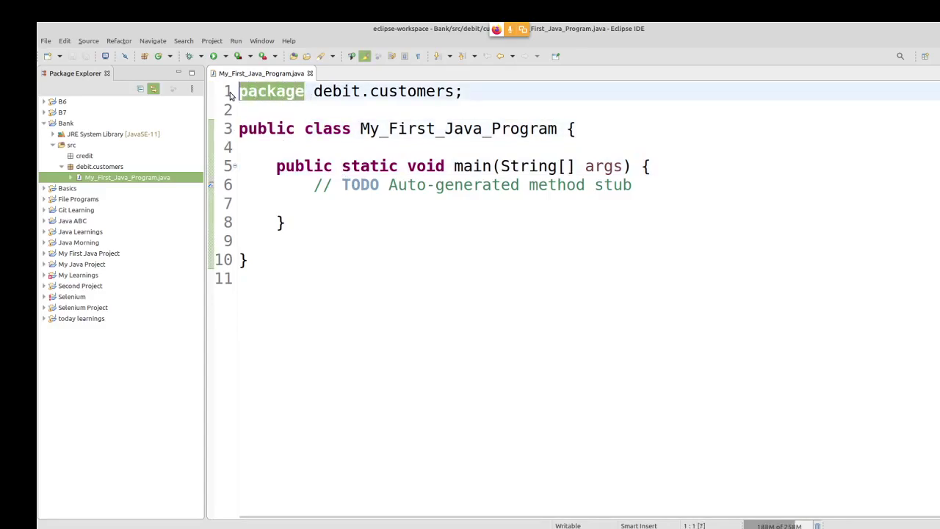
click(339, 101)
drag(320, 90, 434, 89)
click(434, 88)
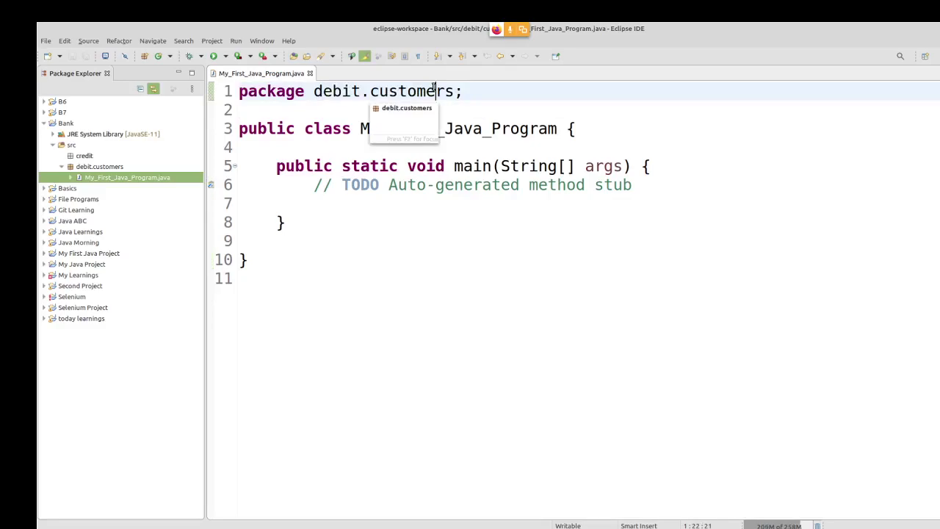
drag(240, 94, 462, 92)
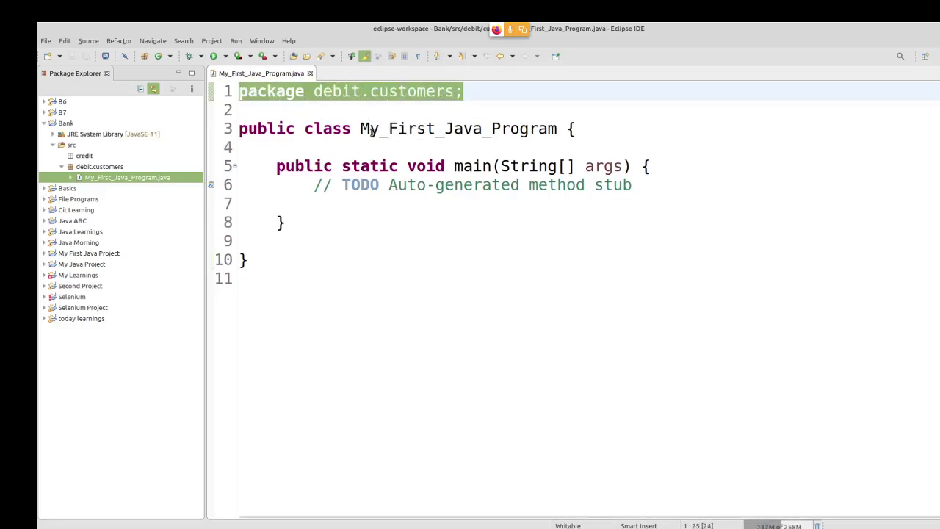
click(360, 128)
drag(359, 129, 554, 128)
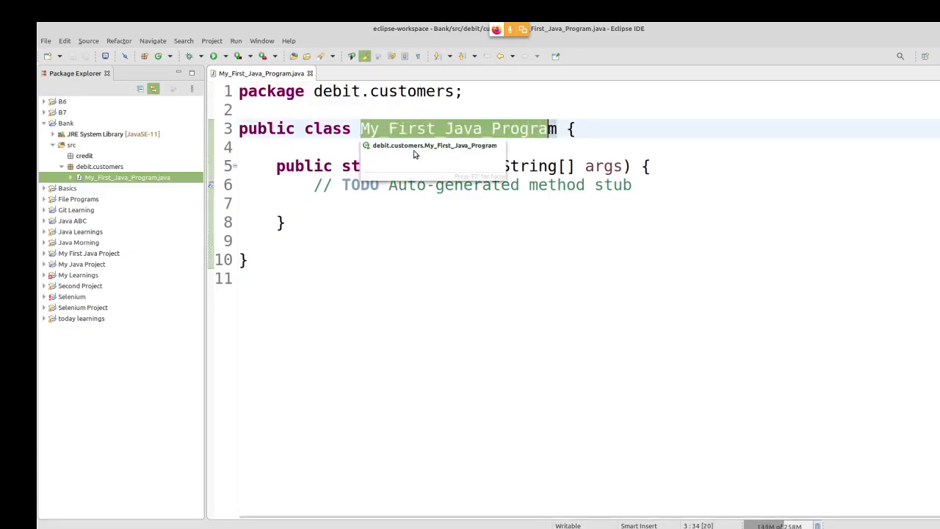
drag(463, 166, 564, 184)
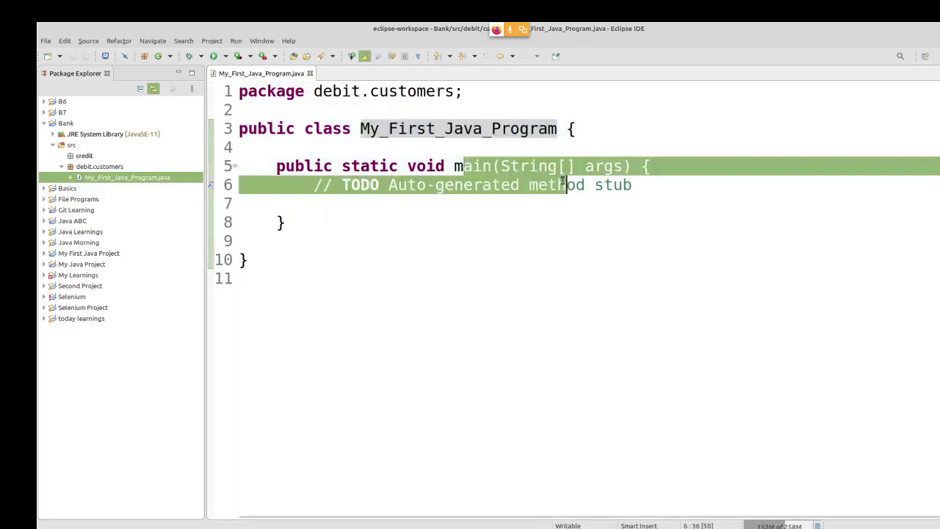
click(564, 181)
Declare the variables in main below the TODO comment with int no1 = 10, no2 = 20;.
click(667, 185)
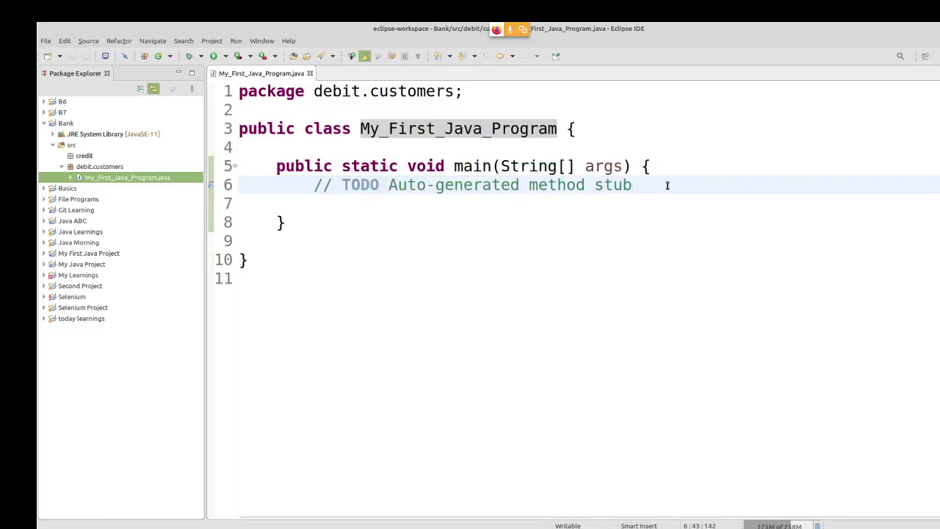
key(Return)
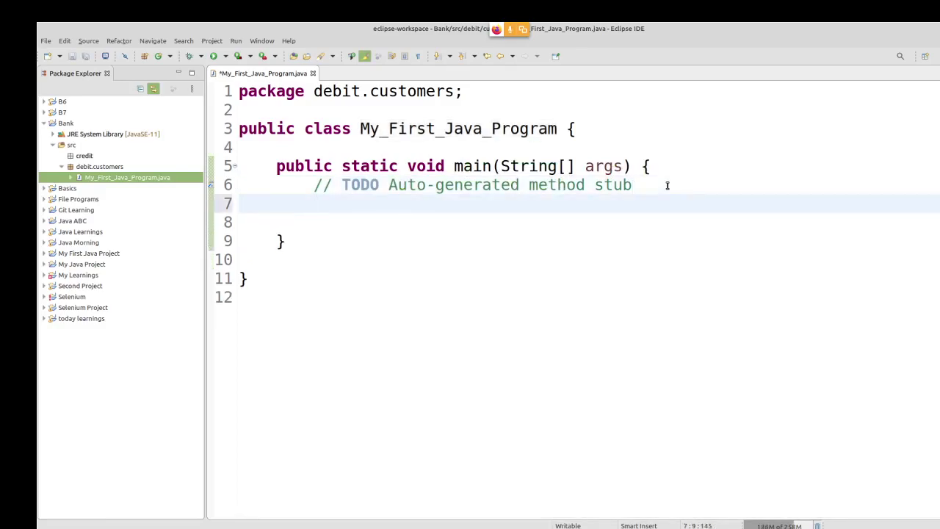
text(int no2)
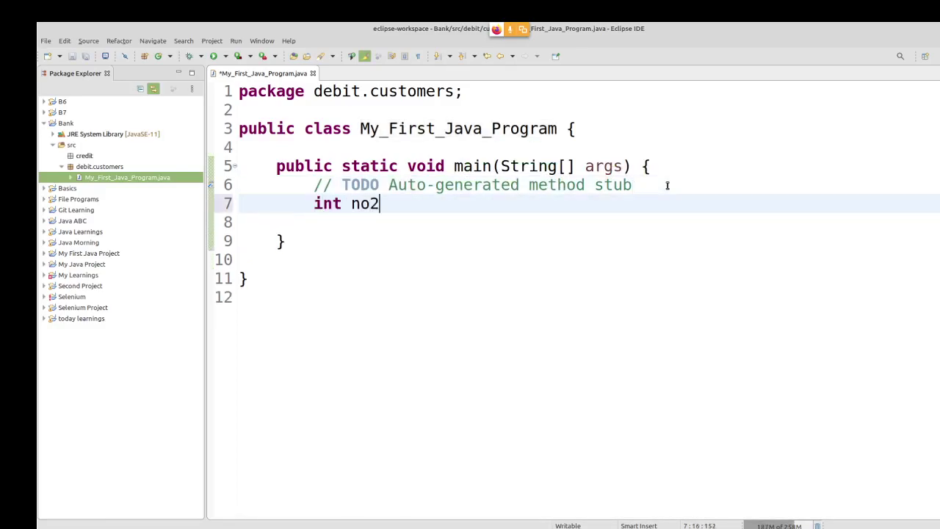
key(BackSpace)
text(1 = 10, no2 = 20;)
key(Return)
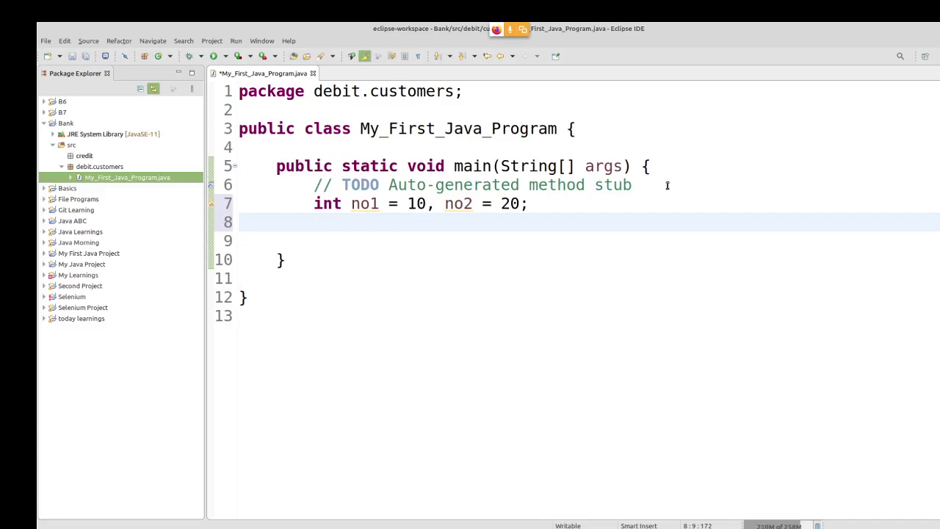
Begin a statement with System. below the variable declaration and look through its suggested members.
text(System)
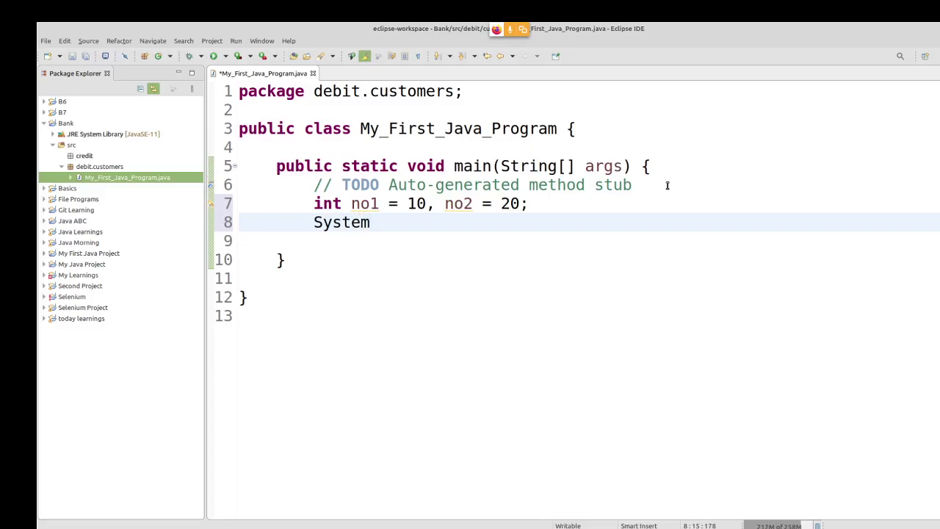
text(.)
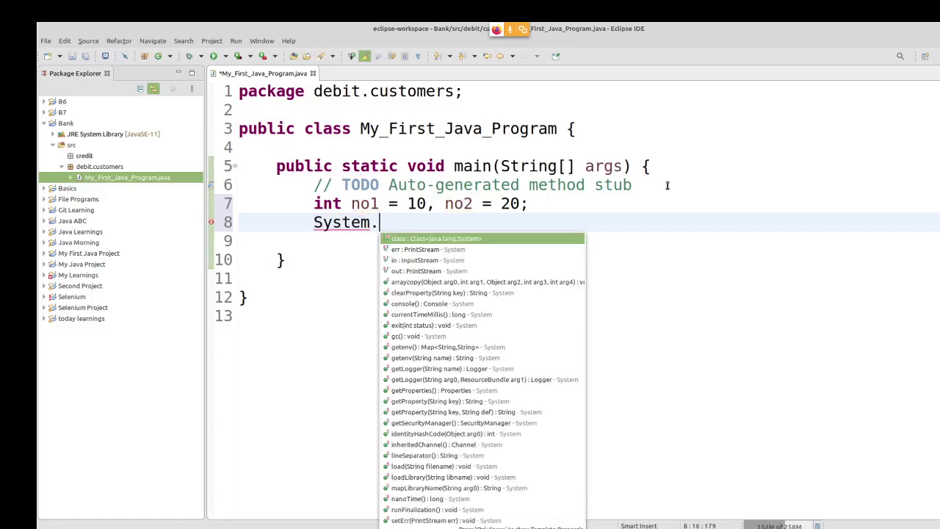
key(Down)
key(Down)
key(Down)
key(Down)
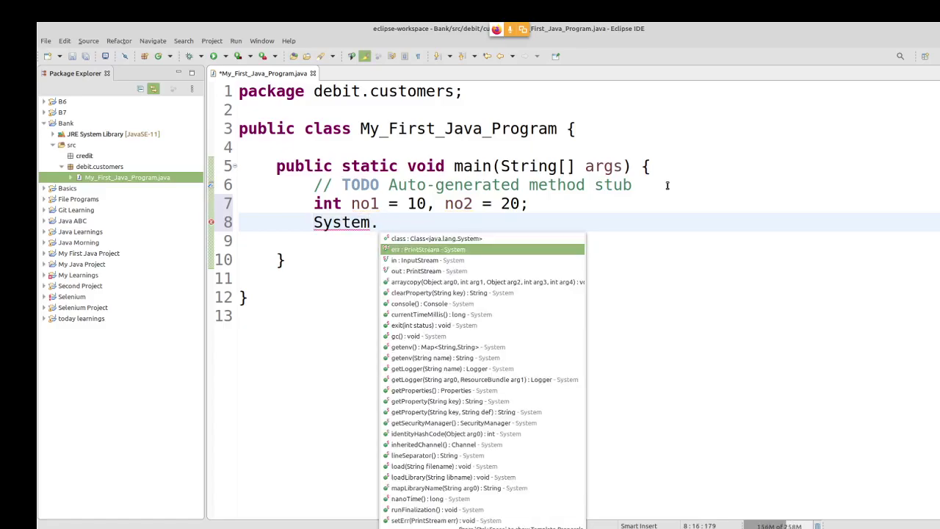
key(Down)
key(Down)
key(Down)
key(Down)
key(Down)
key(Down)
key(Down)
key(Down)
key(Down)
key(Down)
key(Down)
key(Down)
key(Down)
key(Down)
key(Down)
key(Down)
key(Down)
key(Down)
key(Down)
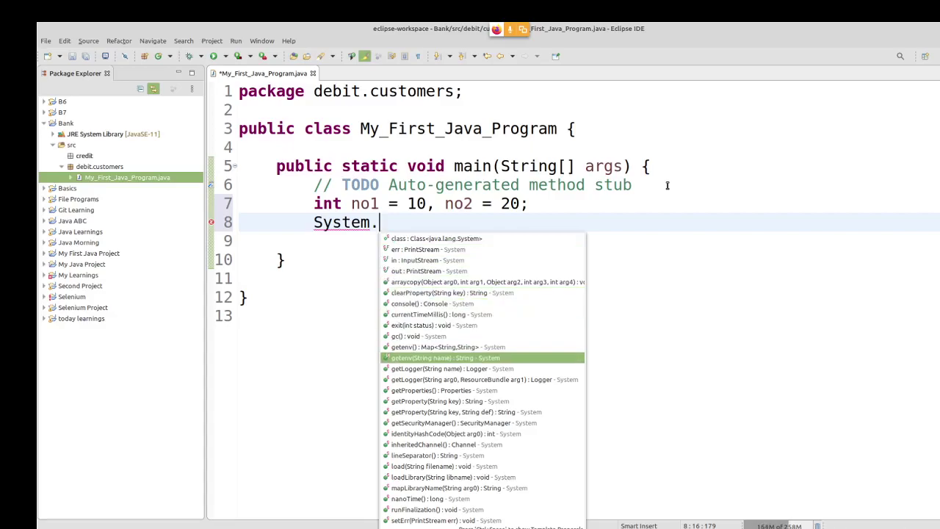
key(Page_Up)
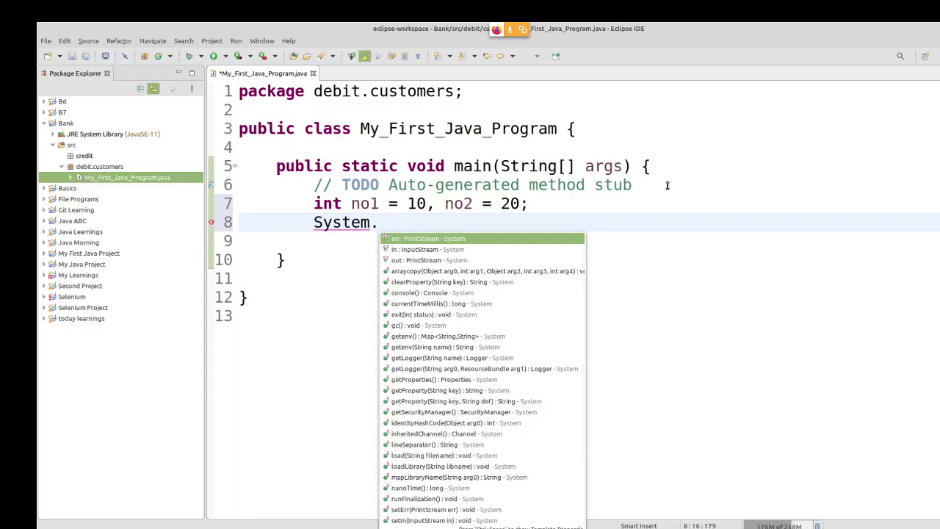
Complete the member as out from the suggestions and extend the statement to System.out.print.
text(o)
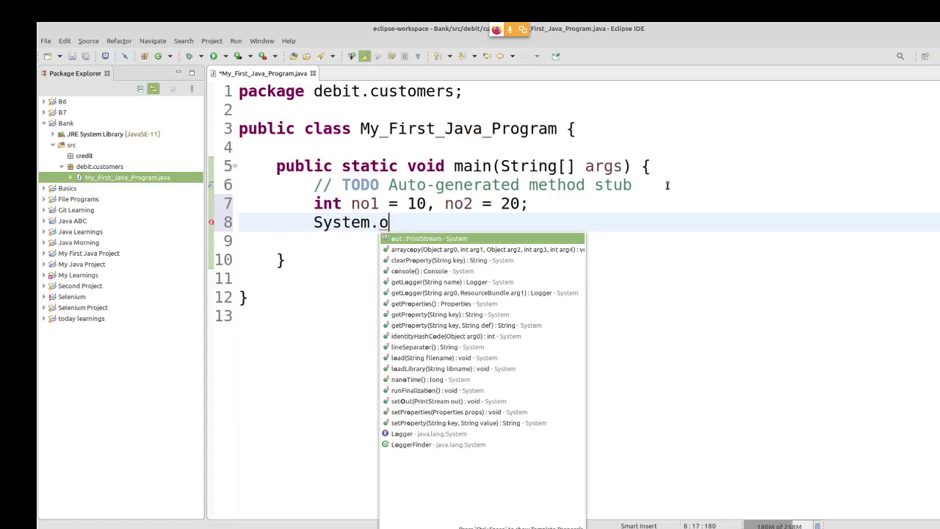
key(Return)
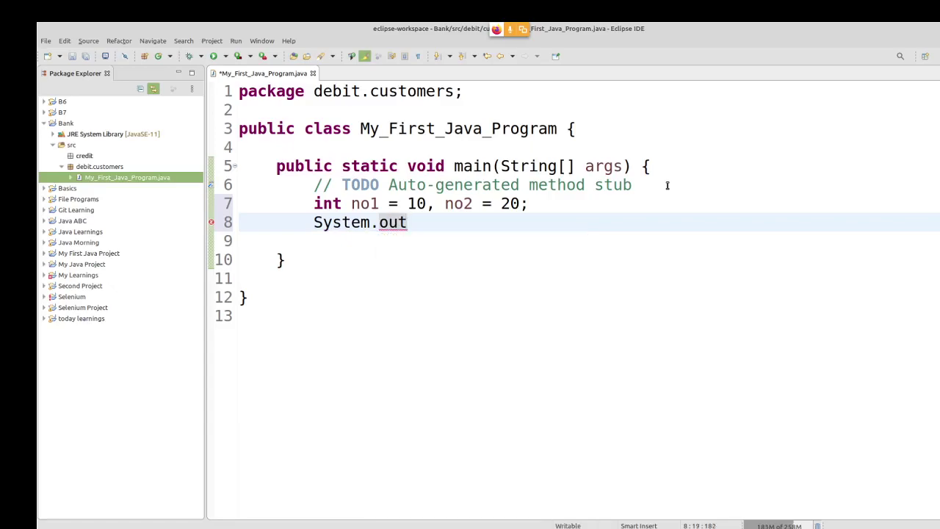
text(.)
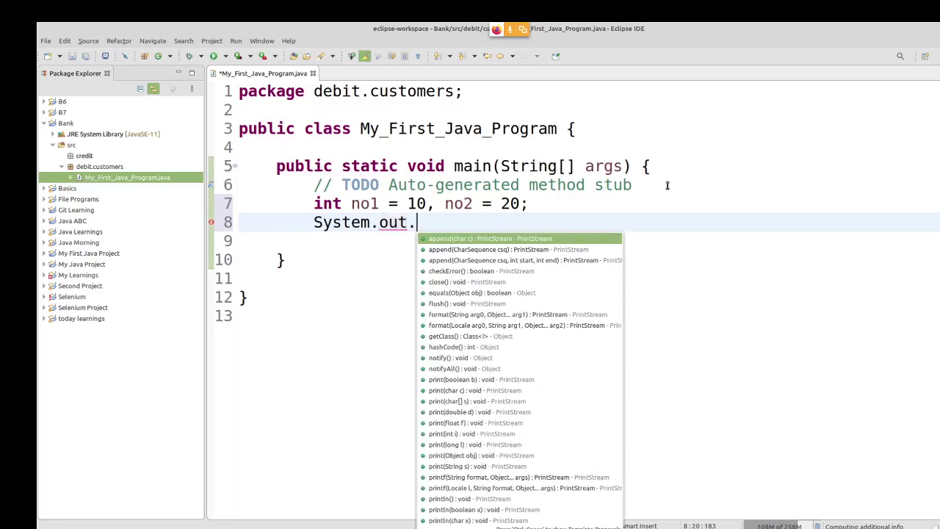
text(print)
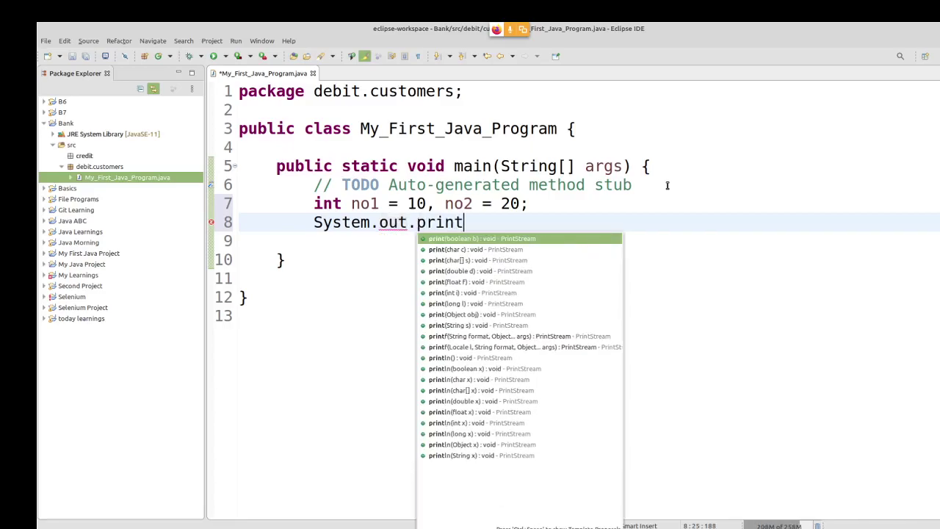